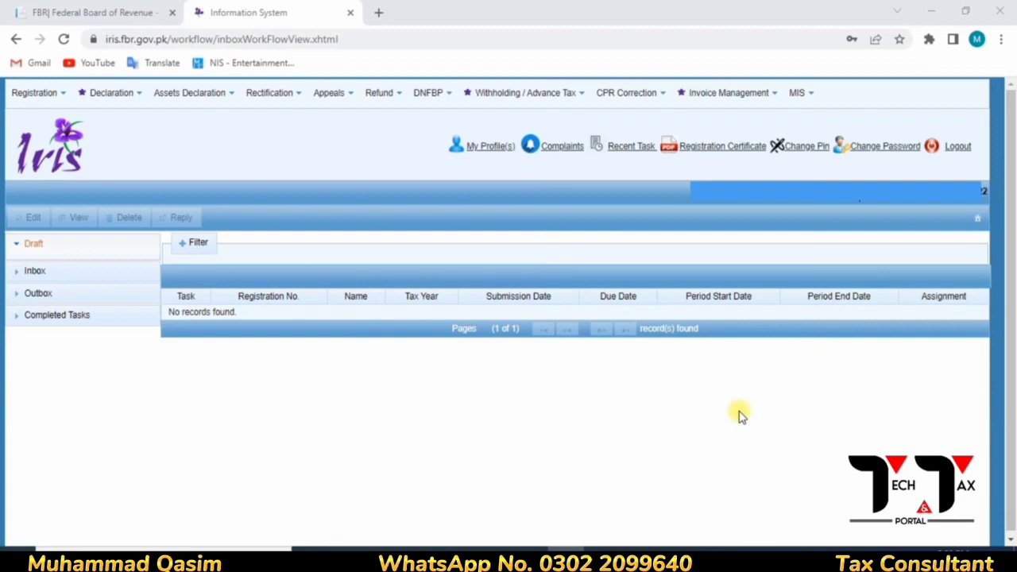
- Choose 165(1) Quarterly Withholding - Original and select the tax year 2022 period 01-Oct-2021 to 31-Dec-2021
left_click(502, 100)
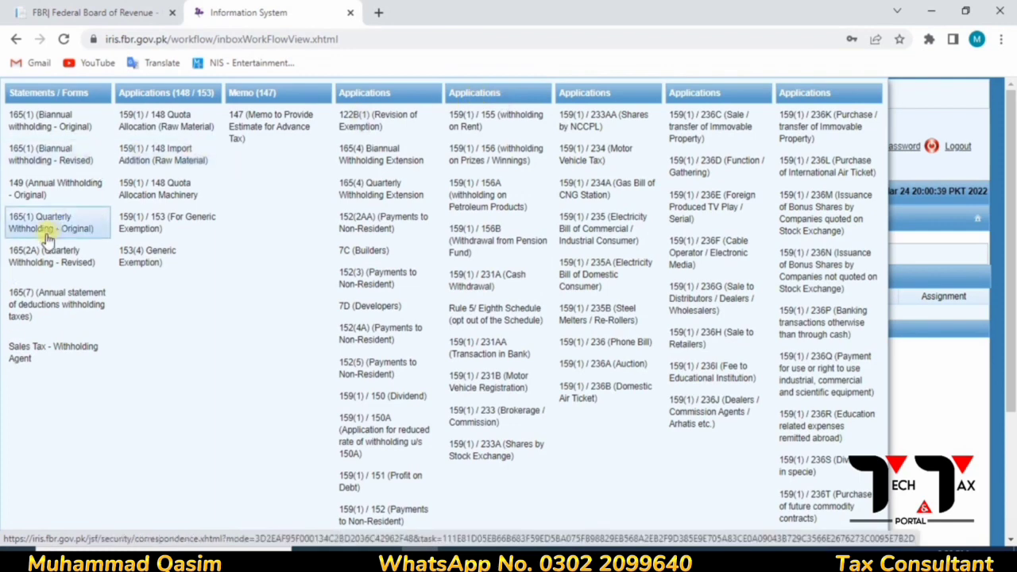
left_click(46, 230)
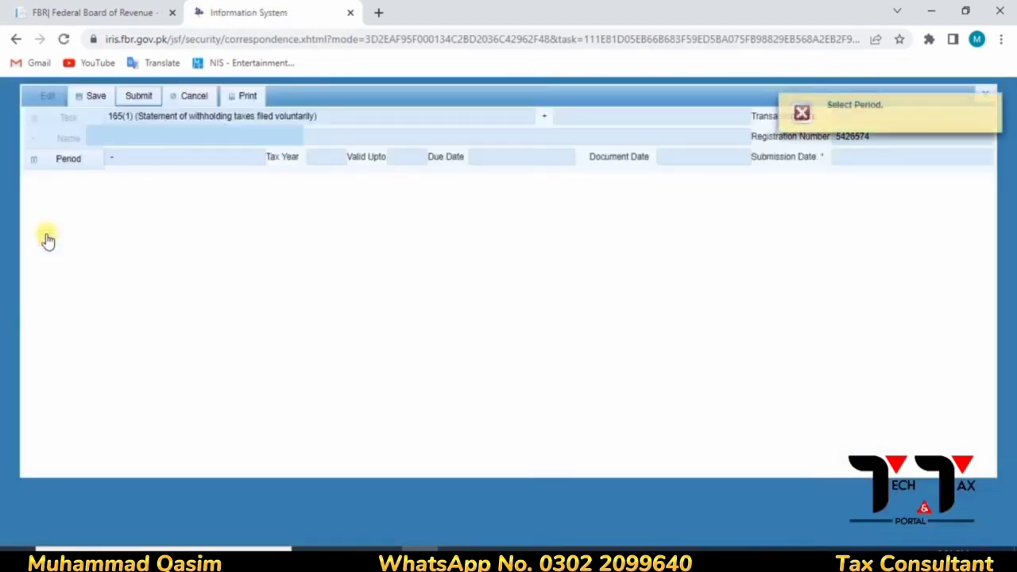
left_click(62, 168)
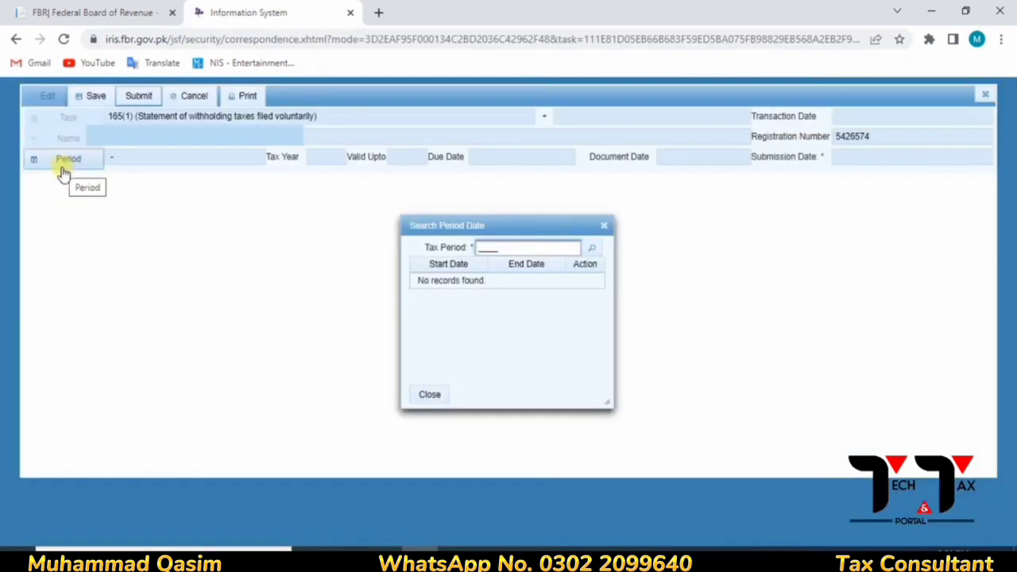
type("2022")
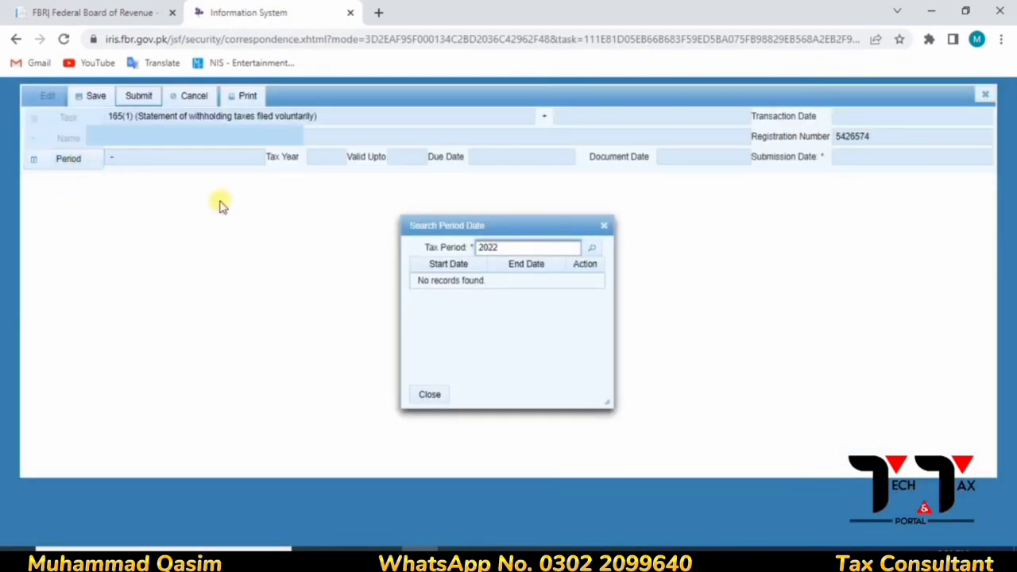
left_click(594, 248)
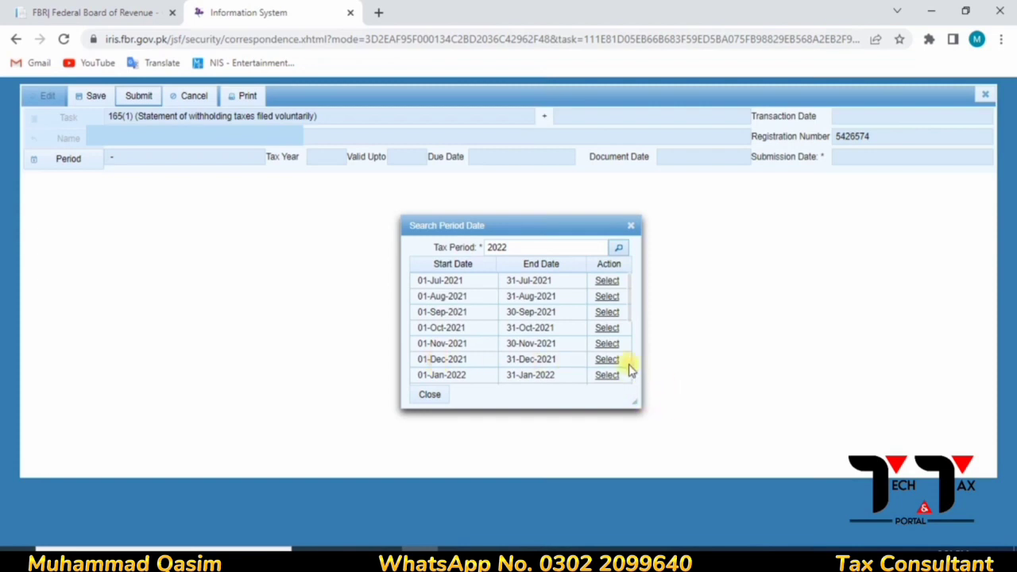
scroll(629, 368, "down", 2)
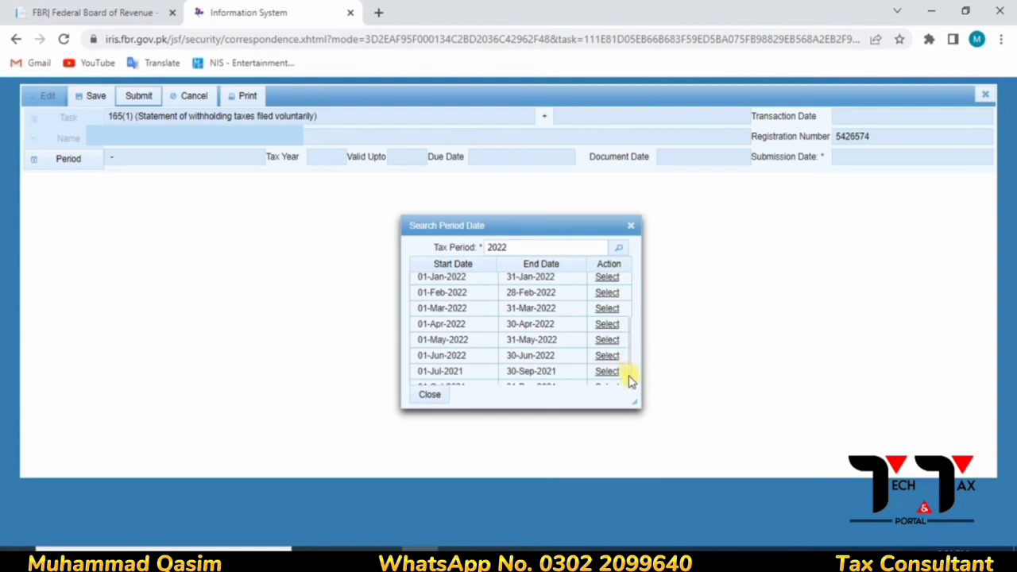
scroll(630, 382, "down", 1)
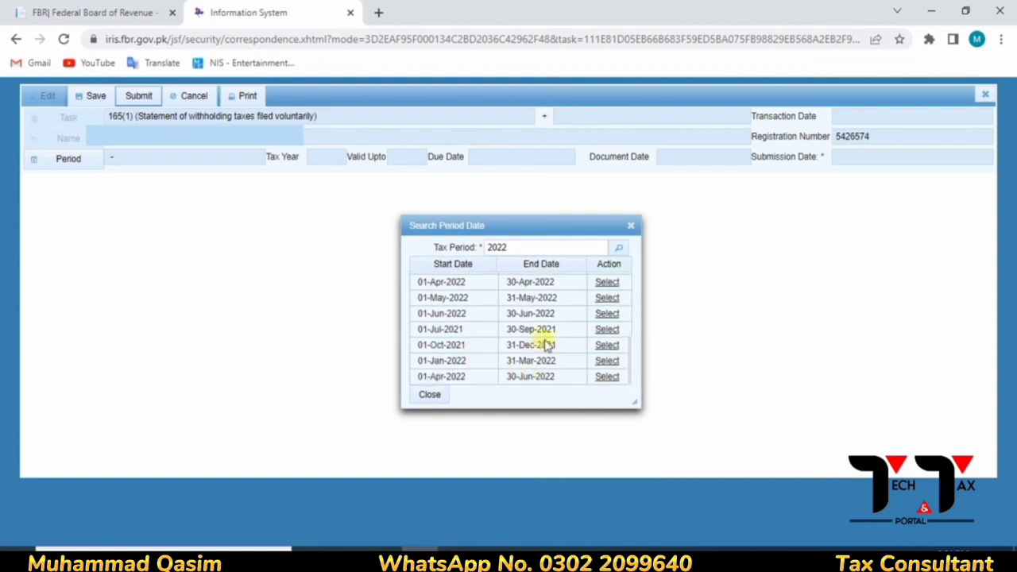
left_click(606, 345)
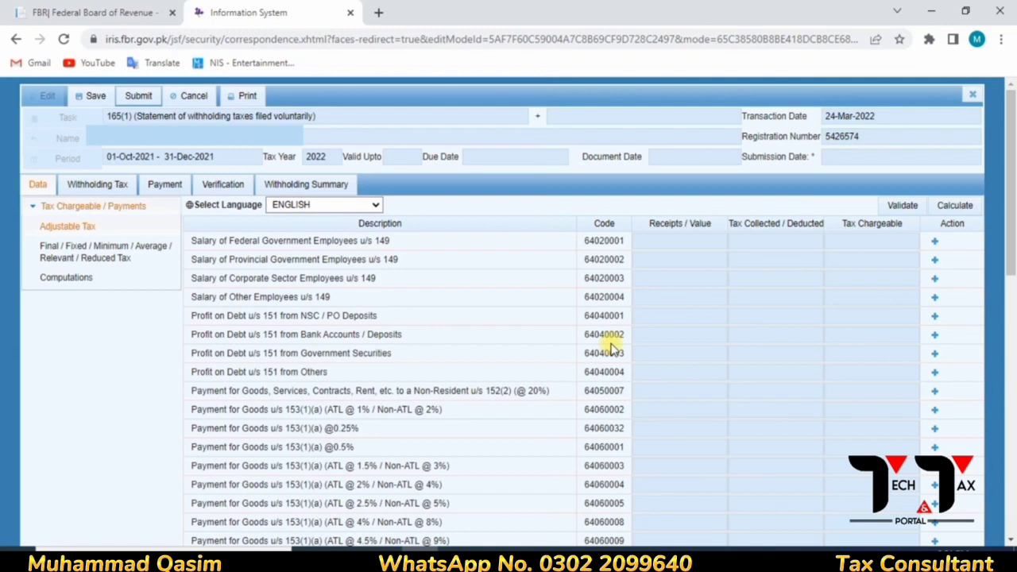
- Close the statement form, confirming Yes, and show the Withholding / Advance Tax(1) drafts
left_click(972, 96)
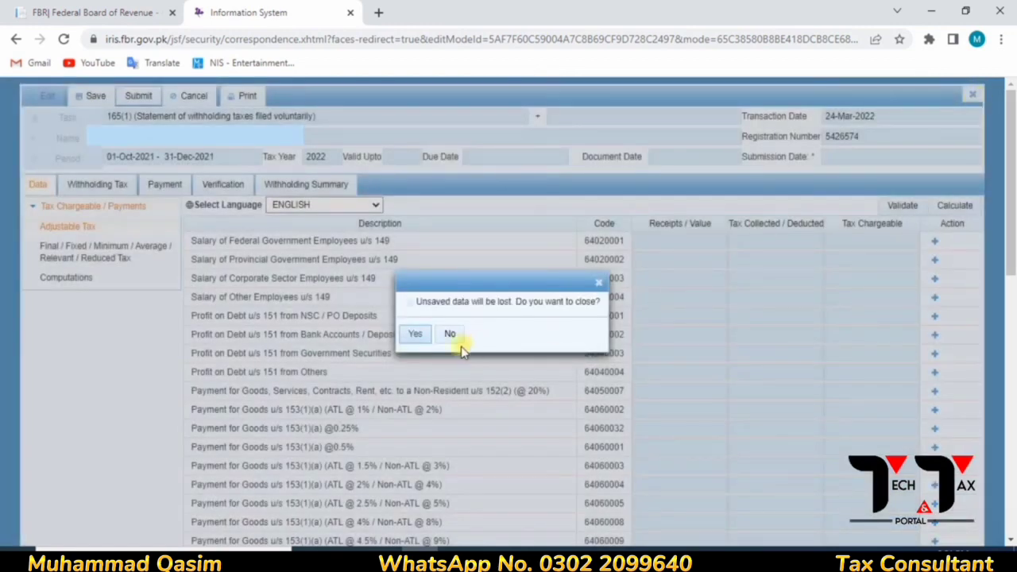
left_click(419, 343)
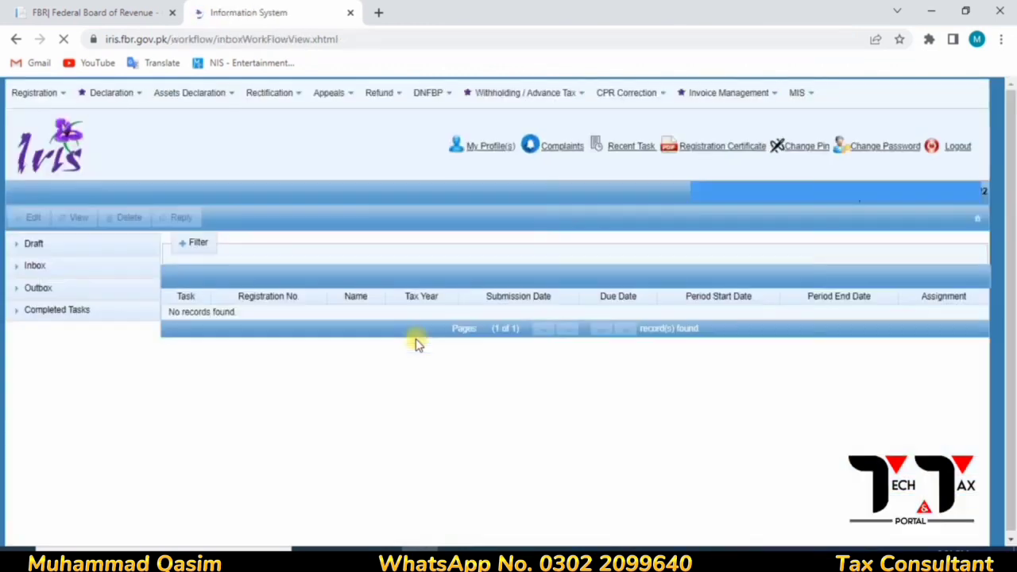
left_click(34, 244)
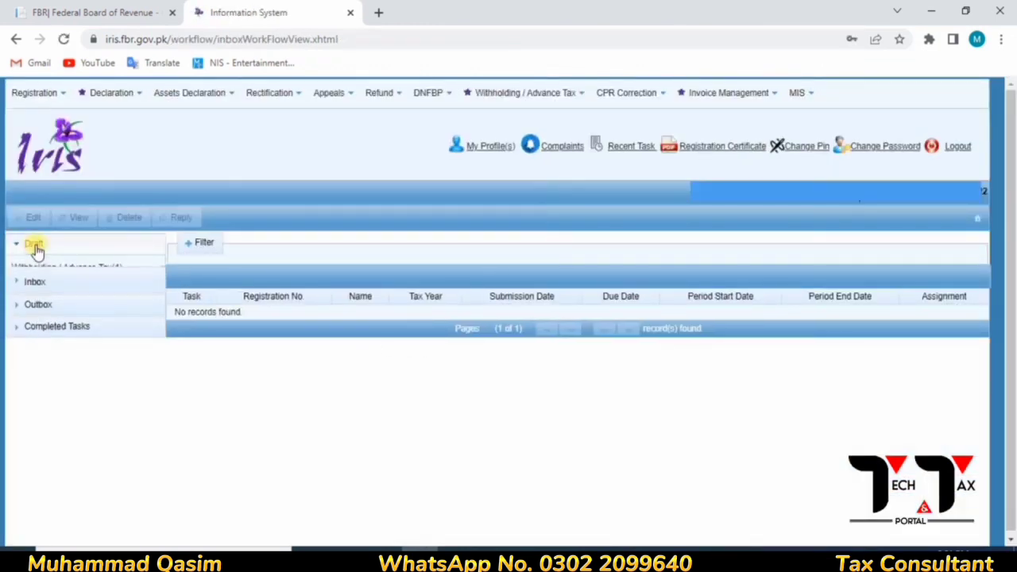
left_click(62, 271)
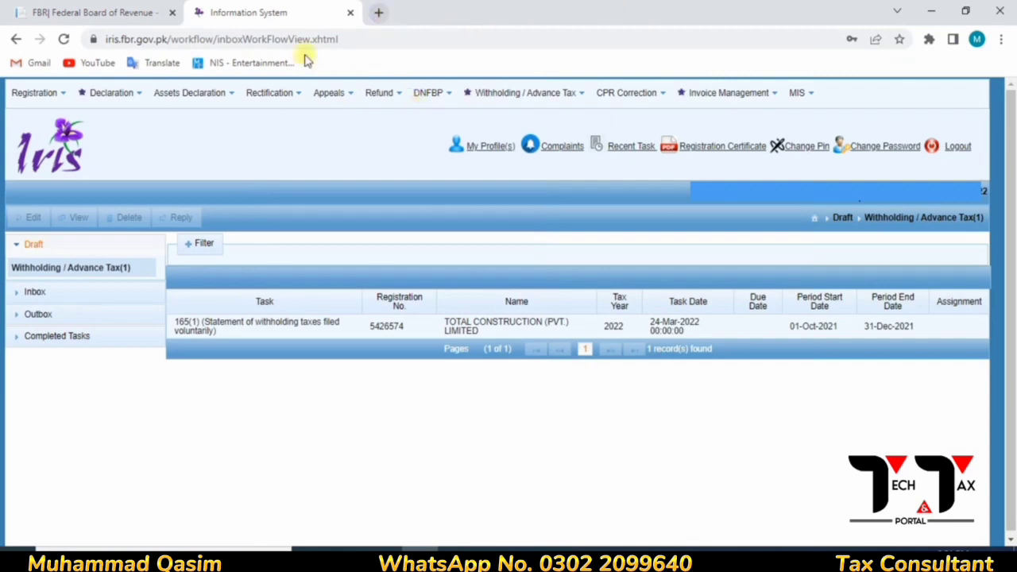
- Go from fbr.gov.pk Income Tax, users within Pakistan, to the IRIS Help downloads page
left_click(147, 11)
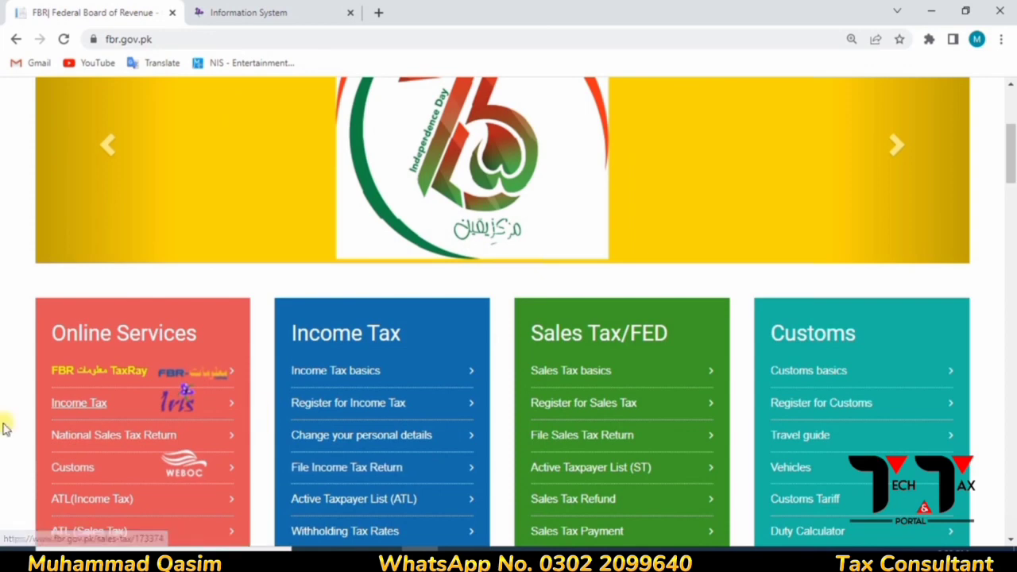
left_click(84, 407)
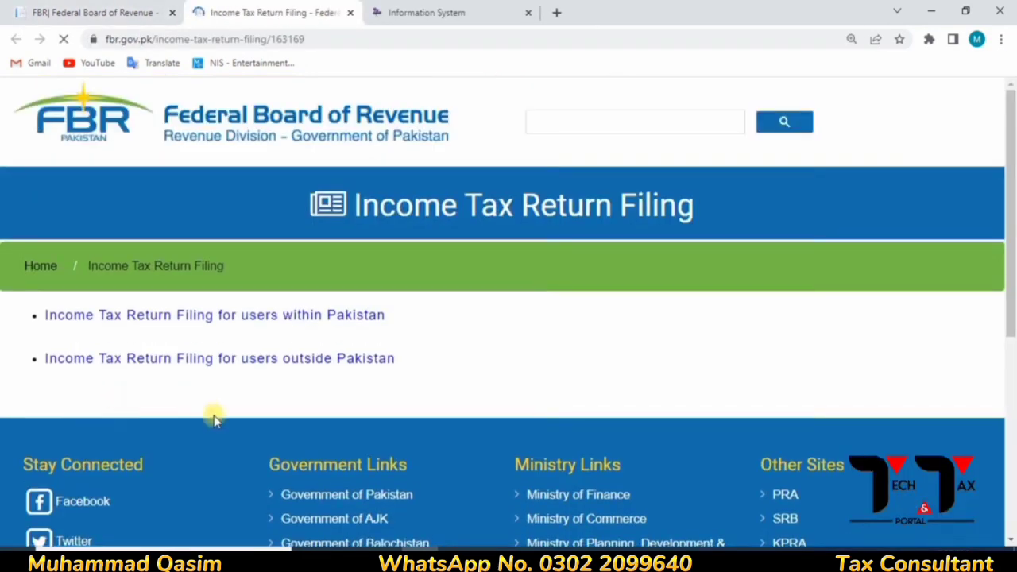
left_click(228, 321)
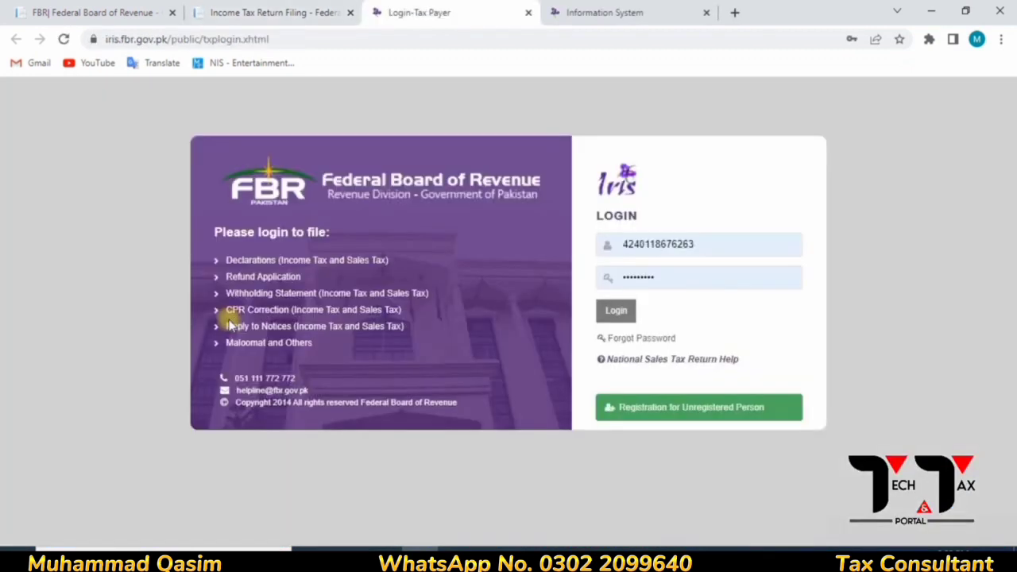
left_click(663, 361)
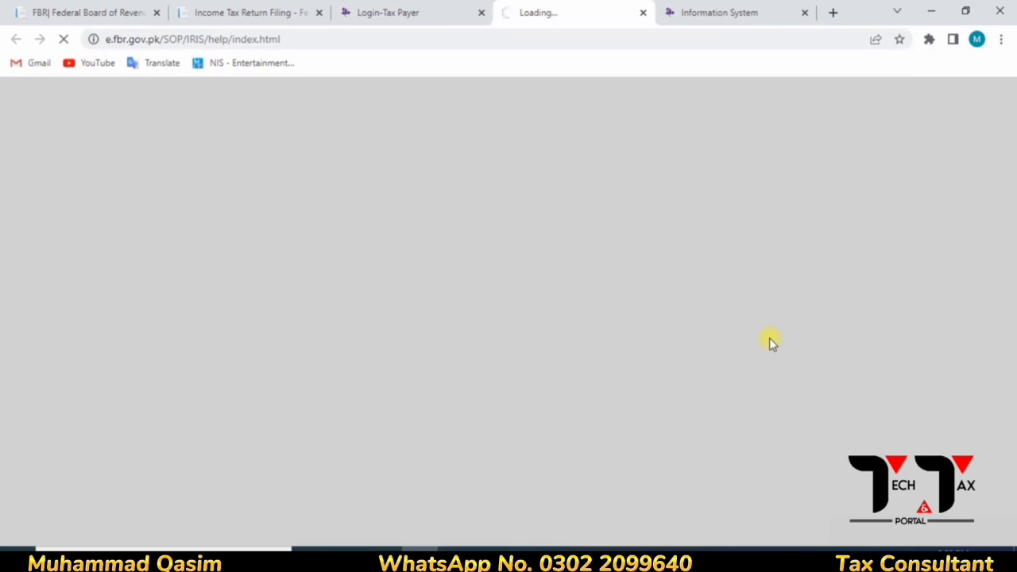
left_click(688, 16)
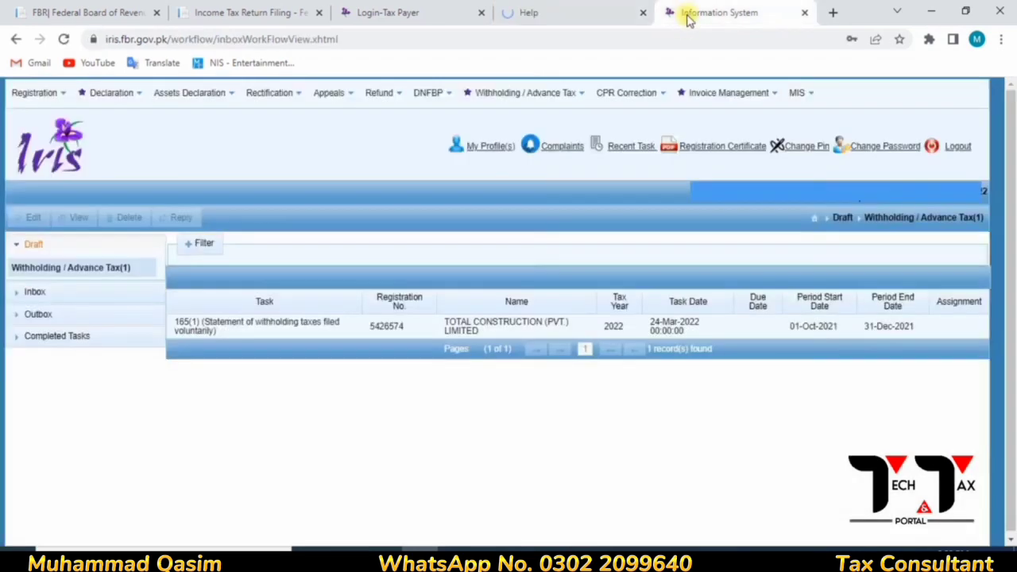
left_click(544, 12)
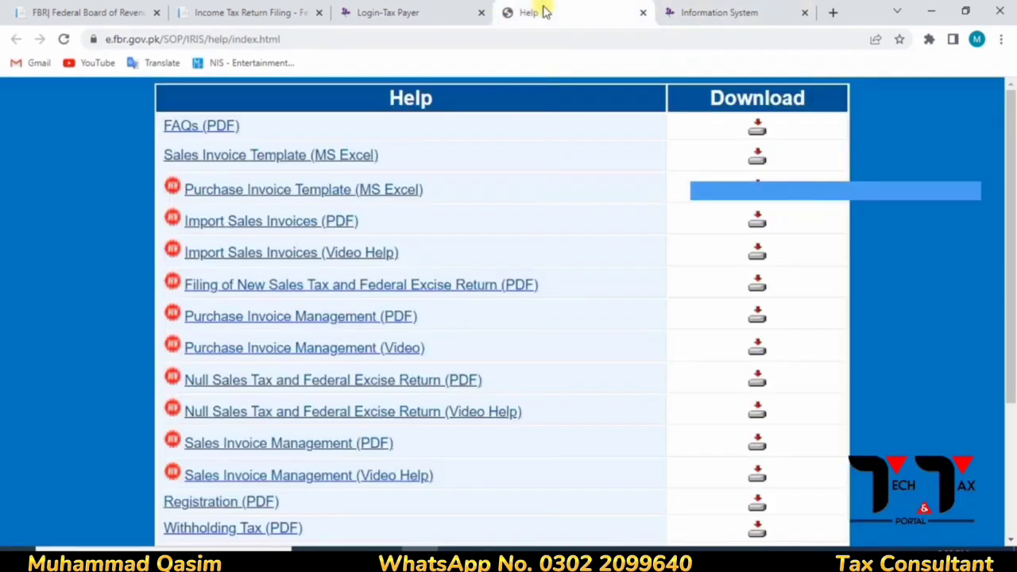
- Download the Withholding Tax Statement Template (MS Excel) .xlsm from the Help table
left_click(1009, 417)
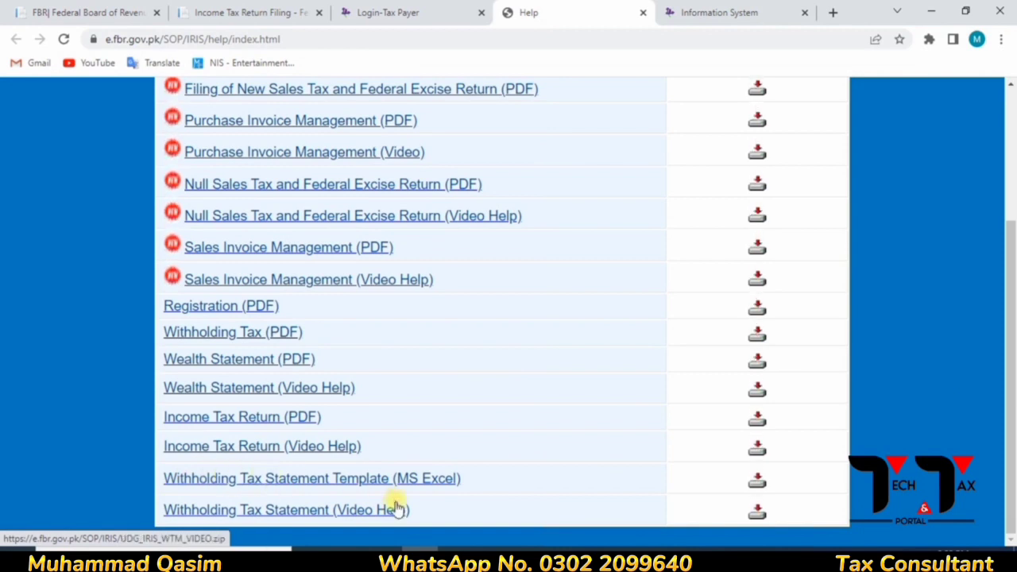
left_click(757, 482)
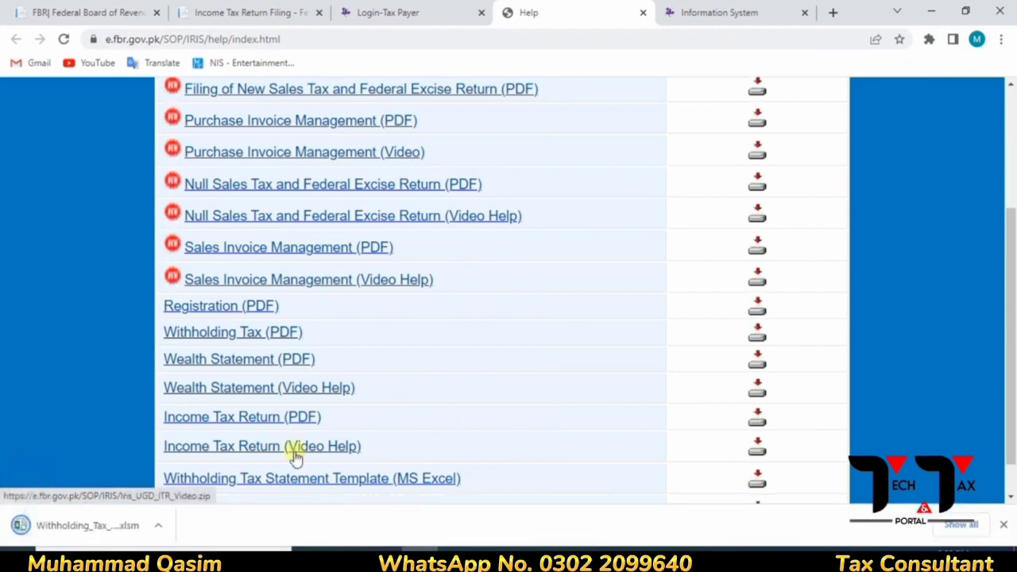
left_click(95, 537)
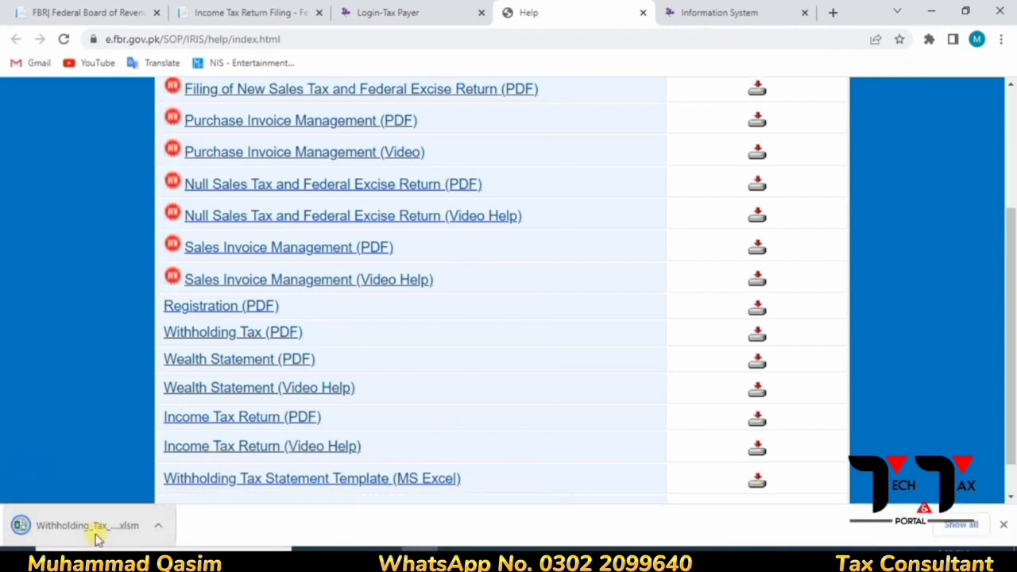
left_click(95, 538)
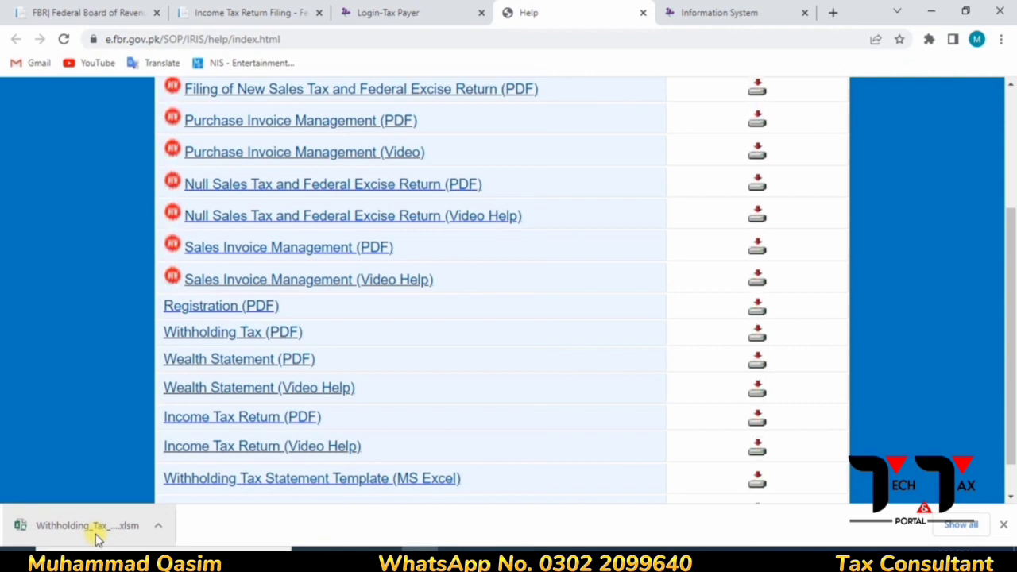
- Open the downloaded Withholding_Tax_Statement .xlsm in Excel with editing and content enabled
left_click(96, 527)
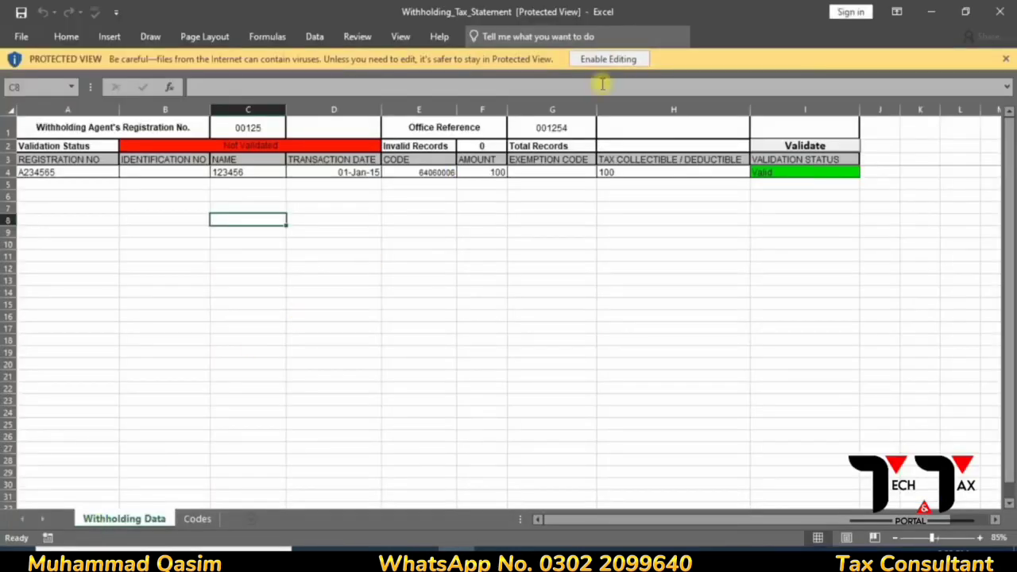
left_click(618, 59)
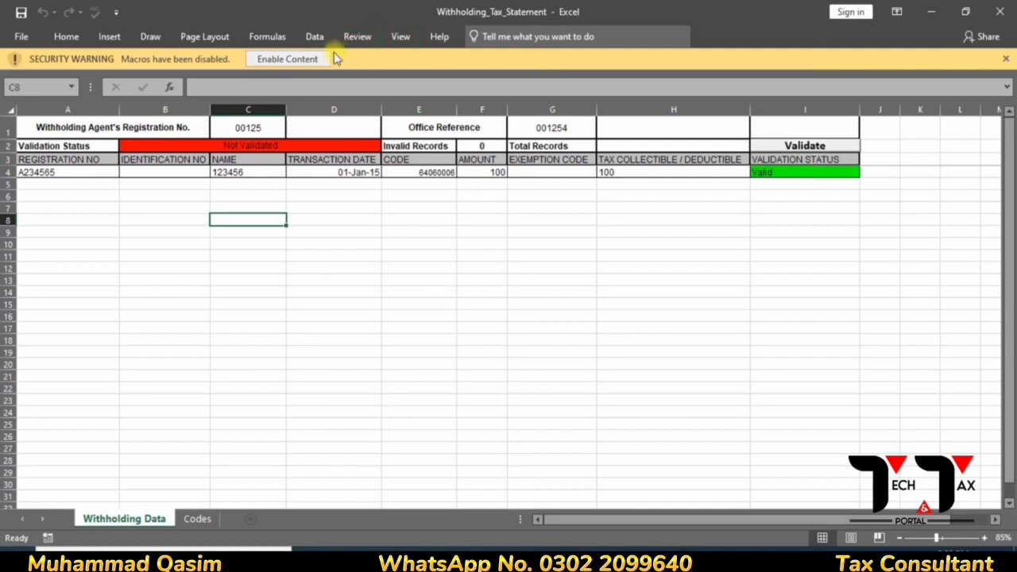
left_click(317, 56)
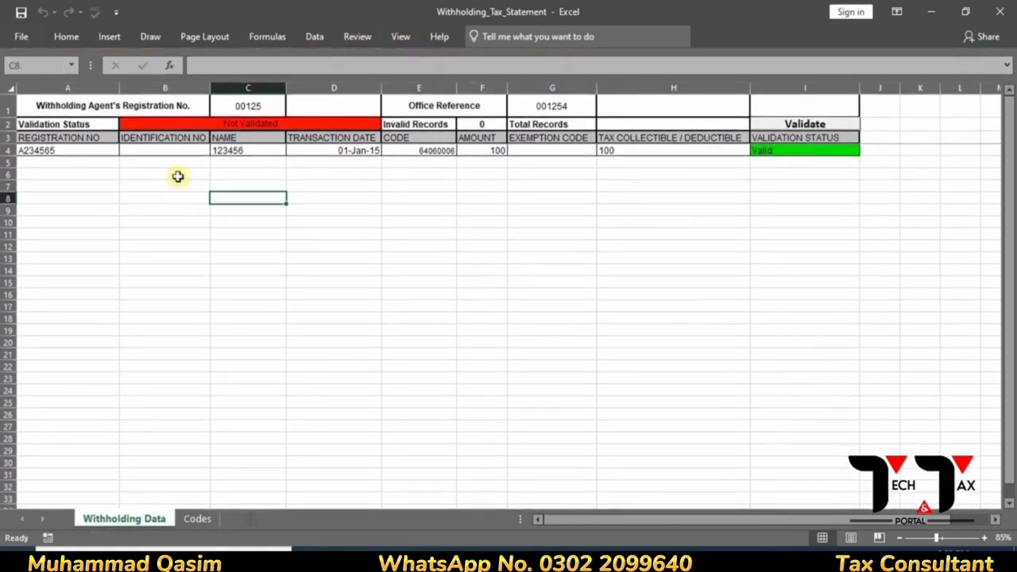
- Select the sample records from A4 downward and check where the sample data ends
left_click(79, 150)
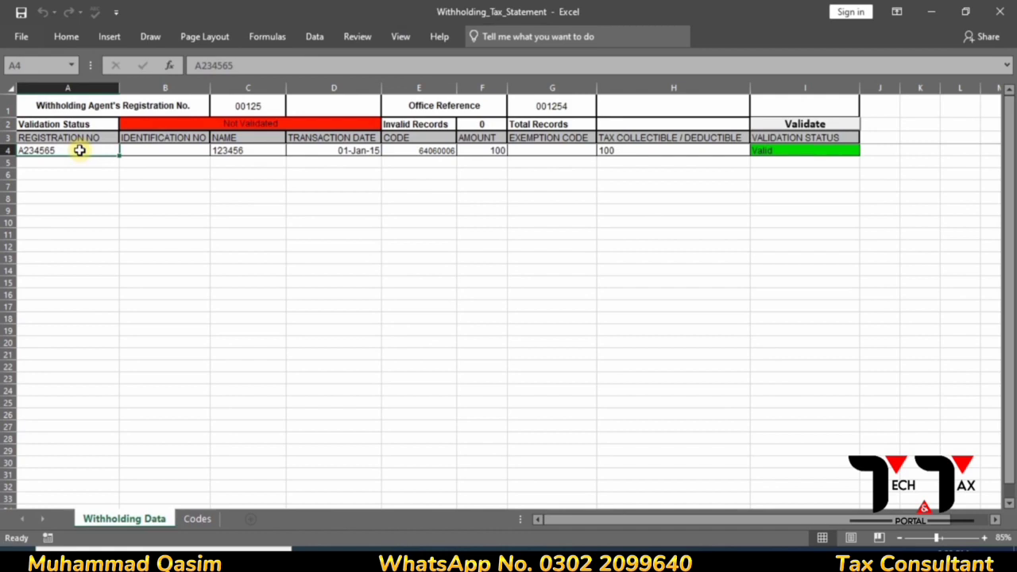
key("shift+Right")
key("shift+Right")
key("shift+Right")
key("shift+Right")
key("shift+Right")
key("shift+Right")
key("shift+Right")
key("shift+Right")
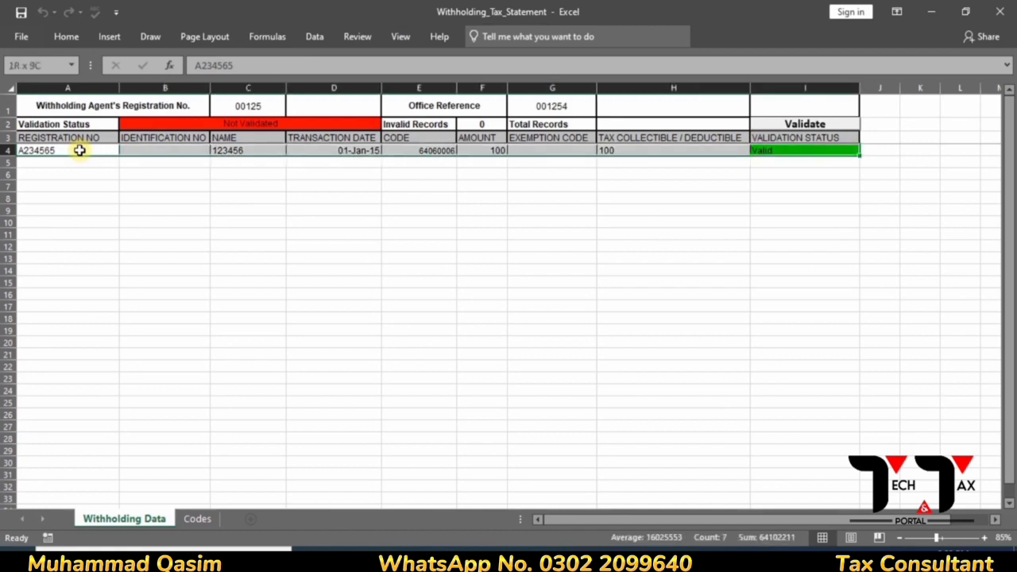
key("shift+Down")
key("shift+Down")
key("shift+Down")
key("shift+Down")
key("shift+Down")
key("shift+Down")
key("shift+Down")
key("shift+Down")
key("shift+Down")
key("shift+Down")
key("shift+Down")
key("shift+Down")
key("shift+Down")
key("shift+Down")
key("shift+Down")
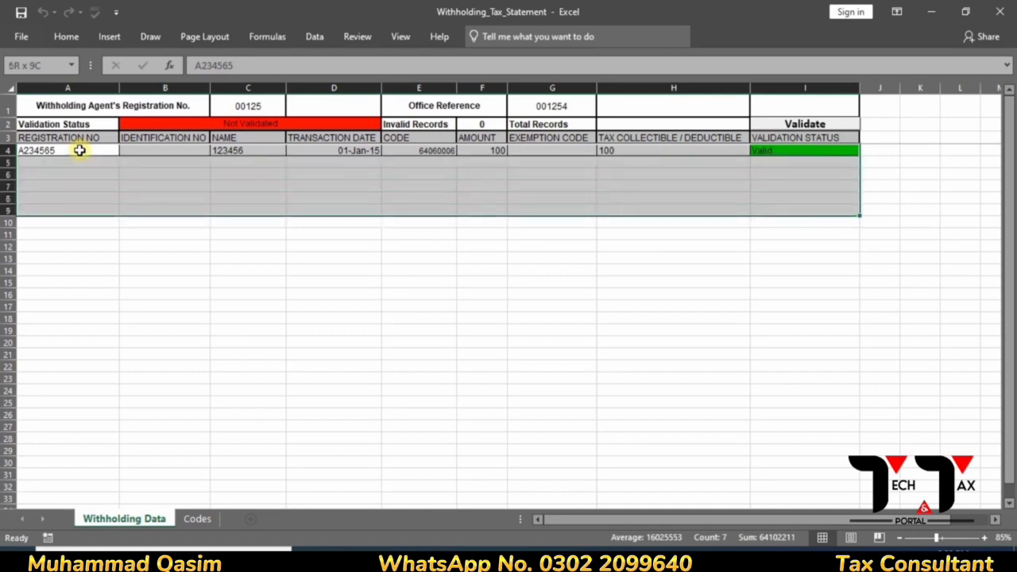
key("shift+Down")
key("shift+Down")
key("shift+Down")
key("shift+Down")
key("shift+Down")
key("shift+Down")
key("shift+Down")
key("shift+Down")
key("shift+Down")
key("shift+Down")
key("shift+Down")
key("shift+Down")
key("shift+Down")
key("shift+Down")
key("shift+Down")
key("shift+Down")
key("shift+Down")
key("shift+Down")
key("shift+Down")
key("shift+Down")
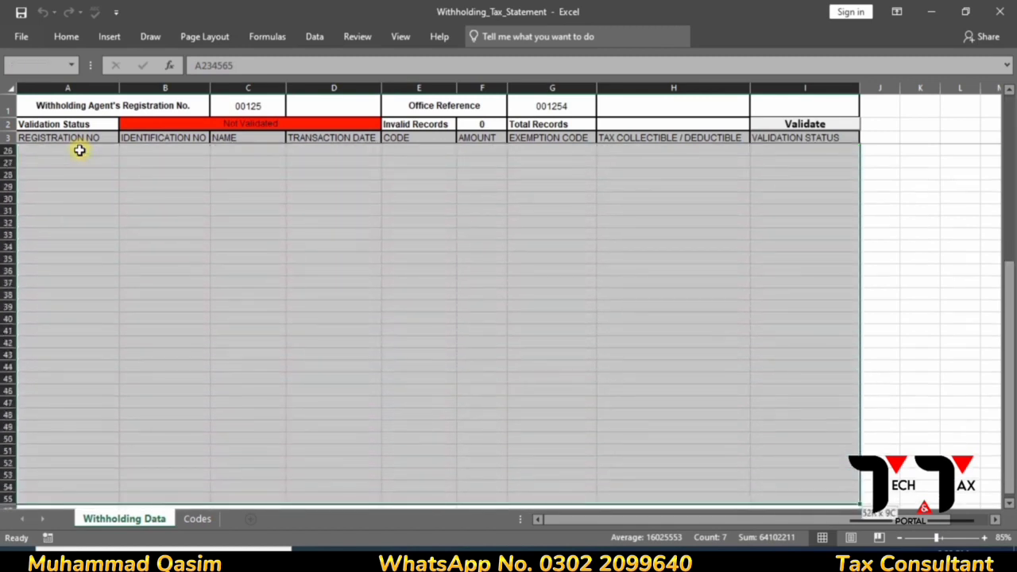
key("shift+Down")
key("shift+Down")
key("shift+Down")
key("shift+Down")
key("shift+Down")
key("shift+Down")
key("shift+Down")
key("shift+Down")
key("shift+Down")
key("shift+Down")
key("shift+Down")
key("shift+Down")
key("shift+Down")
key("shift+Down")
key("shift+Down")
key("shift+Down")
key("shift+Down")
key("shift+Down")
key("shift+Down")
key("shift+Down")
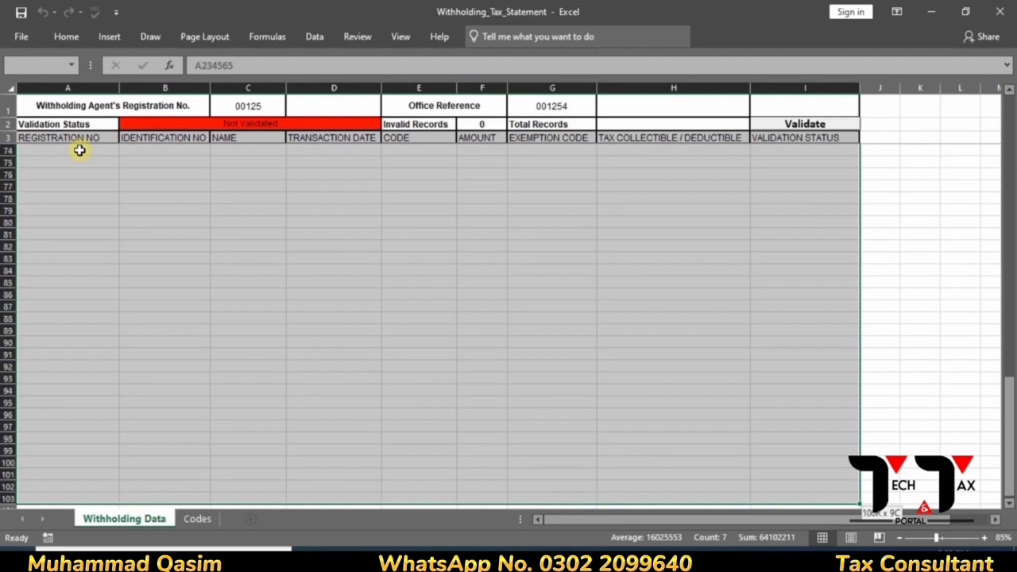
key("shift+Page_Down")
key("shift+Page_Down")
key("shift+Page_Down")
key("shift+Page_Down")
key("shift+Page_Down")
key("shift+Page_Down")
key("shift+Page_Down")
key("shift+Page_Down")
key("shift+Page_Down")
key("shift+Page_Down")
key("shift+Page_Down")
key("shift+Page_Down")
key("shift+Page_Down")
key("shift+Page_Down")
key("shift+Page_Down")
key("shift+Page_Down")
key("shift+Page_Down")
key("shift+Page_Down")
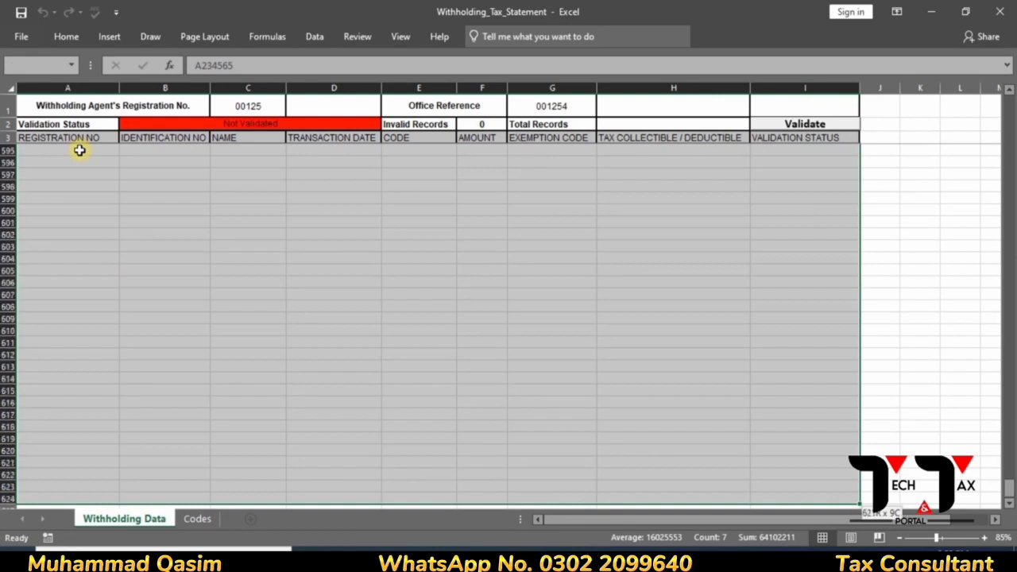
key("shift+Down")
key("shift+Down")
key("shift+Down")
key("shift+Down")
key("shift+Down")
key("shift+Down")
key("shift+Down")
key("shift+Down")
key("shift+Down")
key("shift+Down")
key("shift+Down")
key("shift+Down")
key("shift+Down")
key("shift+Down")
key("shift+Down")
key("shift+Down")
key("shift+Down")
key("shift+Down")
key("shift+Down")
key("shift+Down")
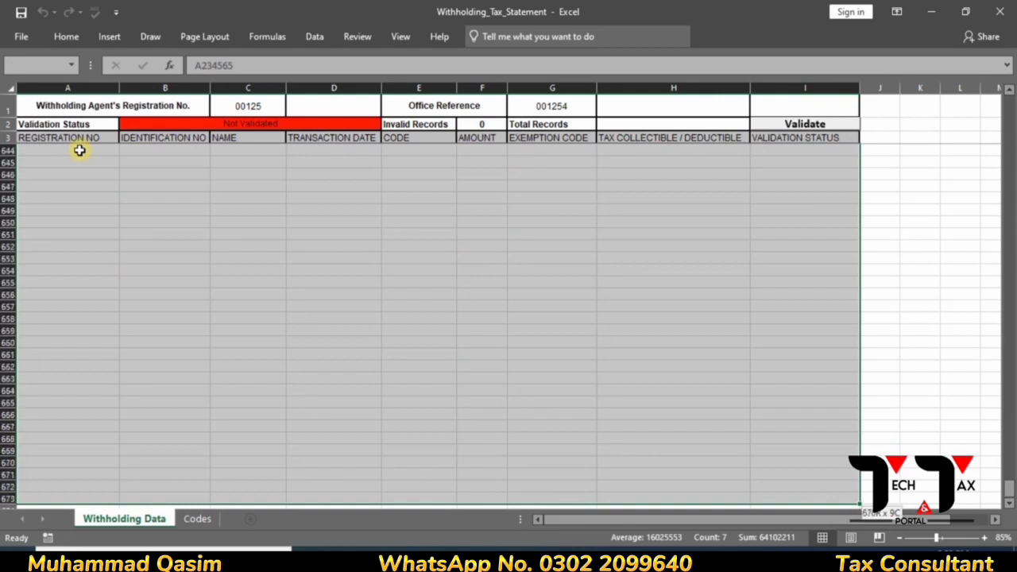
key("shift+Down")
key("shift+Down")
key("shift+Down")
key("shift+Down")
key("shift+Down")
key("shift+Down")
key("shift+Down")
key("shift+Down")
key("shift+Down")
key("shift+Down")
key("shift+Down")
key("shift+Down")
key("shift+Down")
key("shift+Down")
key("shift+Down")
key("shift+Down")
key("shift+Down")
key("shift+Down")
key("shift+Down")
key("shift+Down")
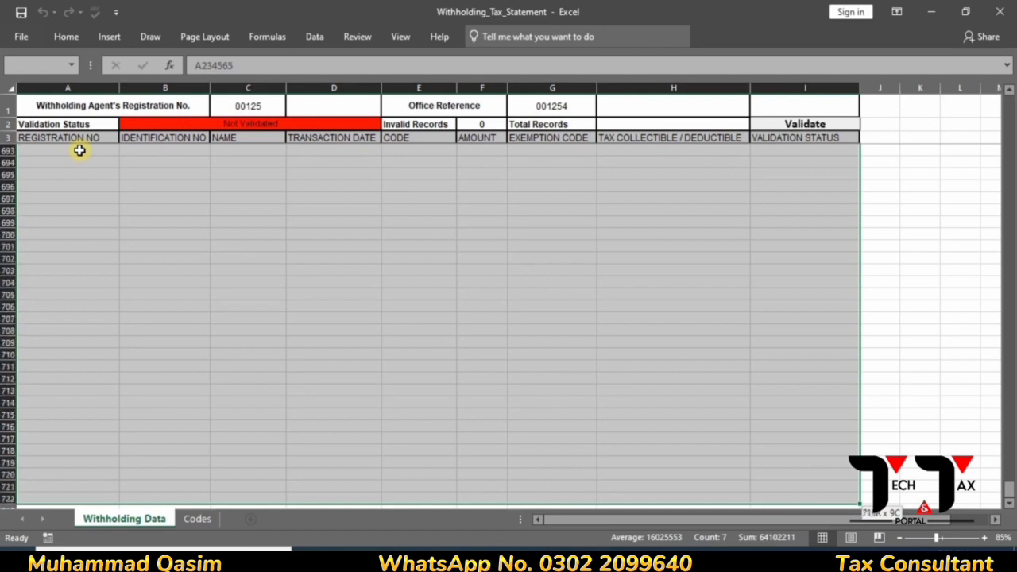
key("shift+Down")
key("shift+Down")
key("shift+Down")
key("shift+Down")
key("shift+Down")
key("shift+Down")
key("shift+Down")
key("shift+Down")
key("shift+Down")
key("shift+Down")
key("shift+Down")
key("shift+Down")
key("shift+Down")
key("shift+Down")
key("shift+Down")
key("shift+Down")
key("shift+Down")
key("shift+Down")
key("shift+Down")
key("shift+Down")
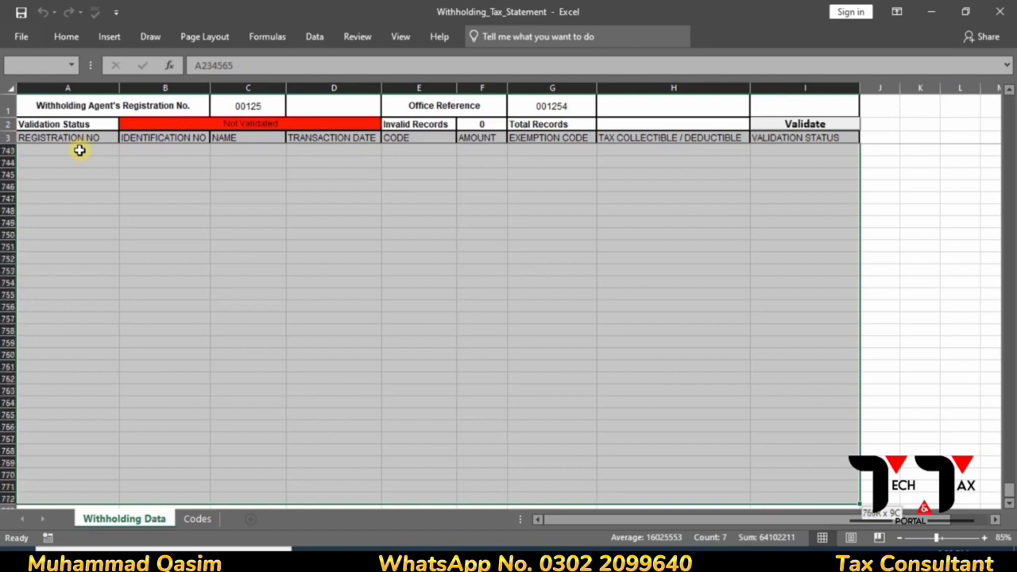
key("shift+Down")
key("shift+Down")
key("shift+Down")
key("shift+Down")
key("shift+Down")
key("shift+Down")
key("shift+Down")
key("shift+Down")
key("shift+Down")
key("shift+Down")
key("shift+Down")
key("shift+Down")
key("shift+Down")
key("shift+Down")
key("shift+Down")
key("shift+Down")
key("shift+Down")
key("shift+Down")
key("shift+Down")
key("shift+Down")
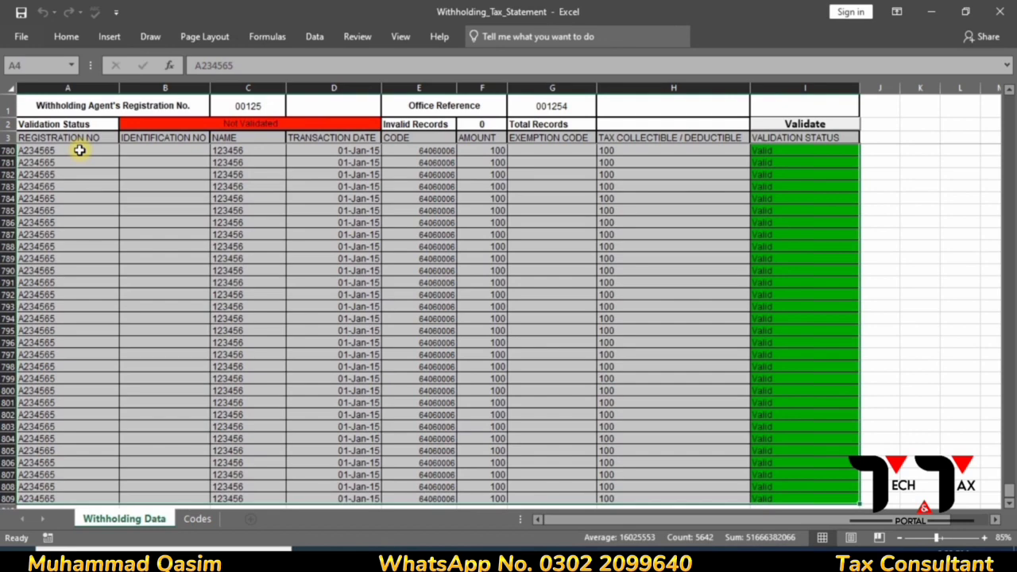
left_click(64, 149)
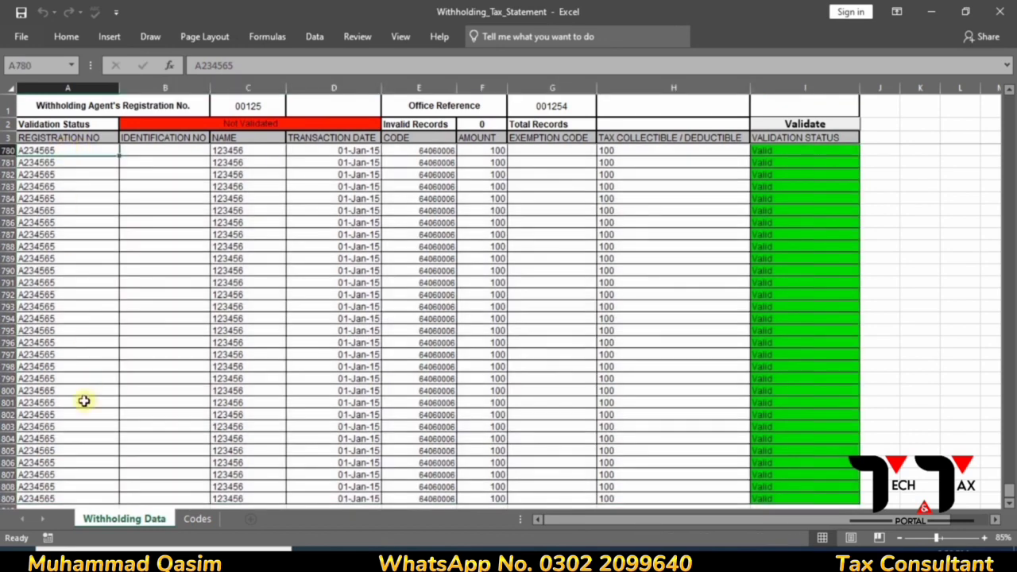
left_click(60, 496)
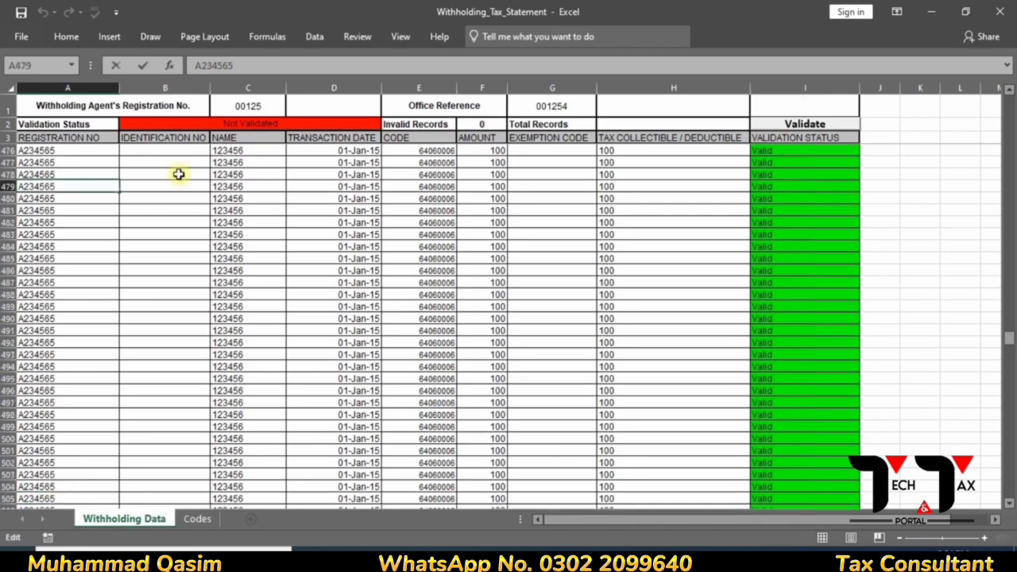
left_click(178, 175)
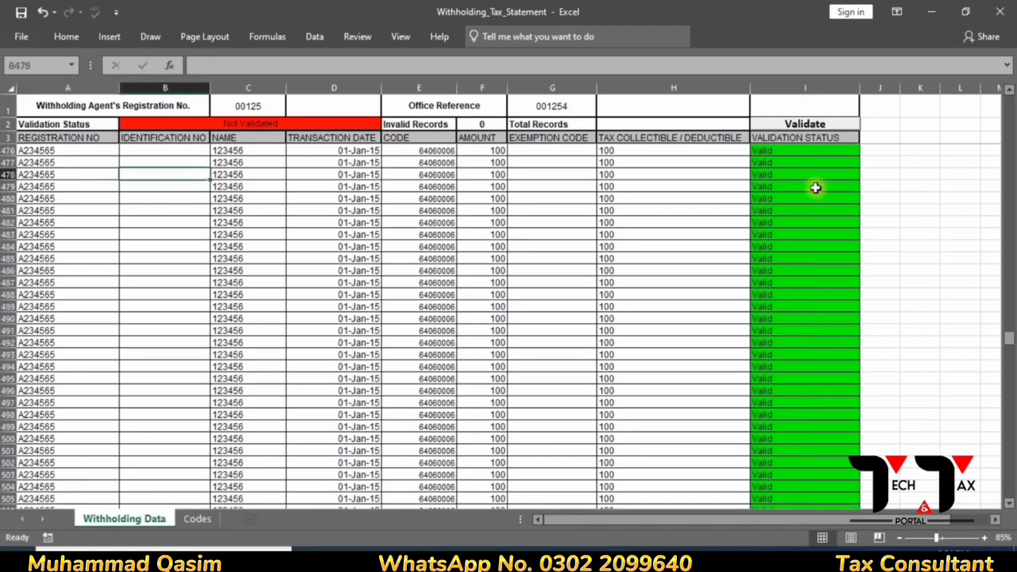
left_click_drag(1010, 340, 1011, 103)
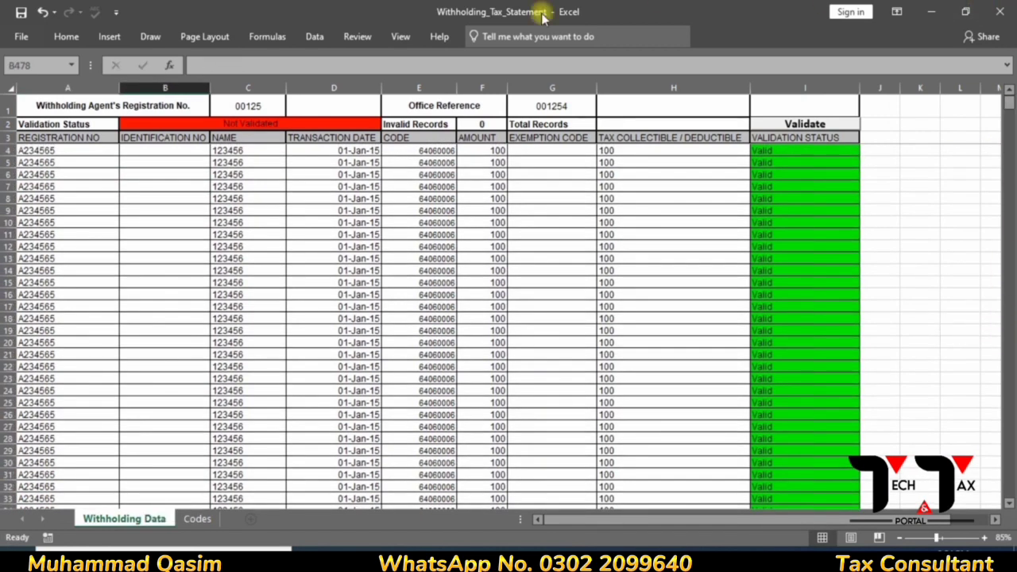
- Select A4:H809 and delete its sample entries
left_click(76, 154)
key("shift+Right")
key("shift+Right")
key("shift+Right")
key("shift+Right")
key("shift+Right")
key("shift+Right")
key("shift+Right")
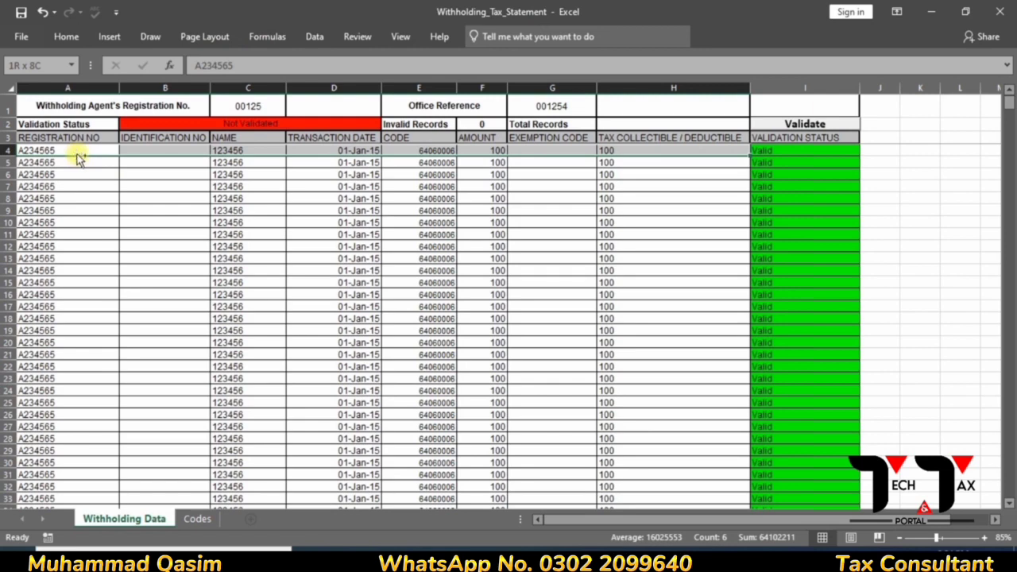
key("ctrl+shift+Down")
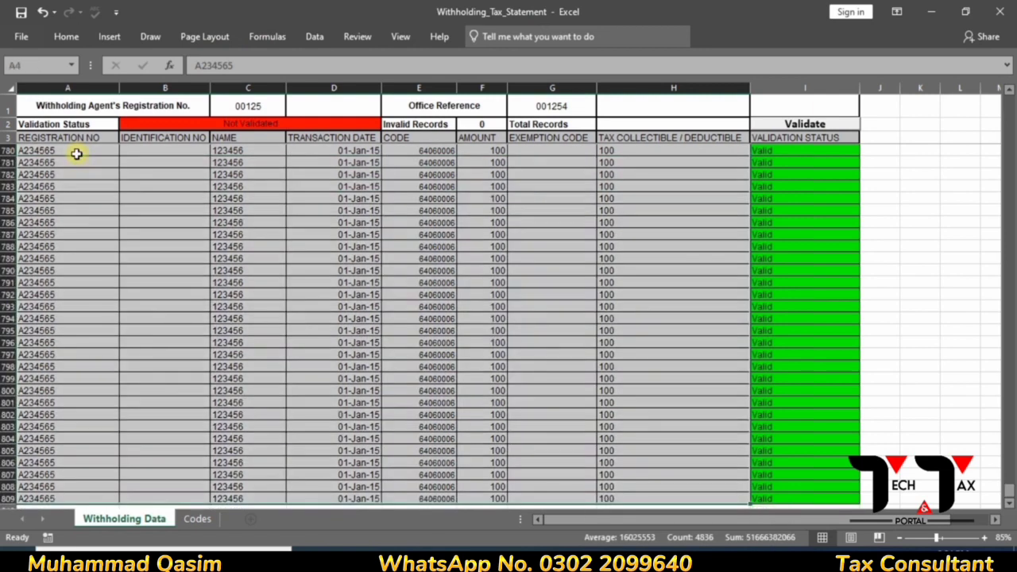
key("Delete")
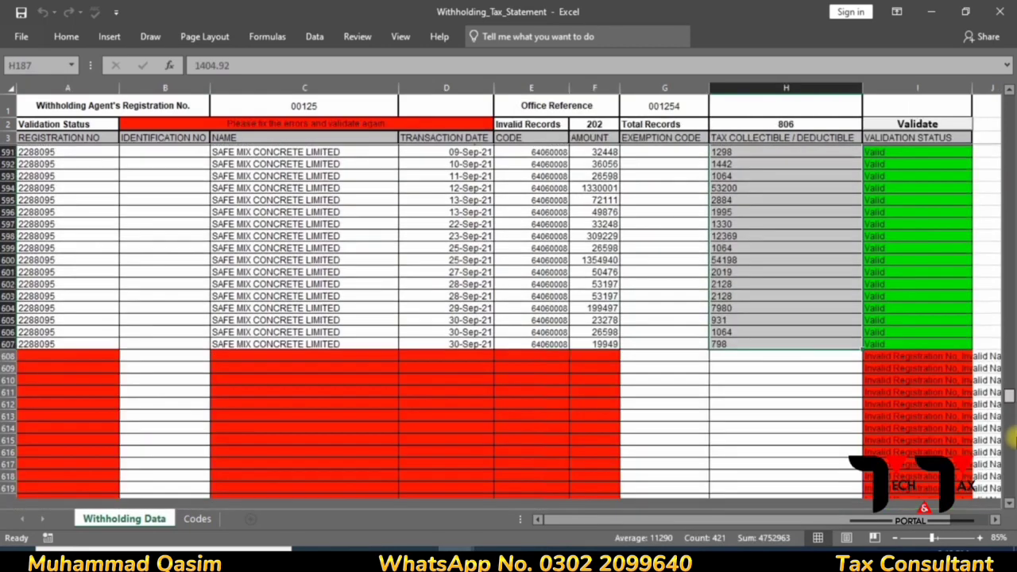
- Copy the 144 plain-digit CNICs in D4:D147 of the 2nd Quarter Salary Working sheet
left_click_drag(1007, 444, 1009, 401)
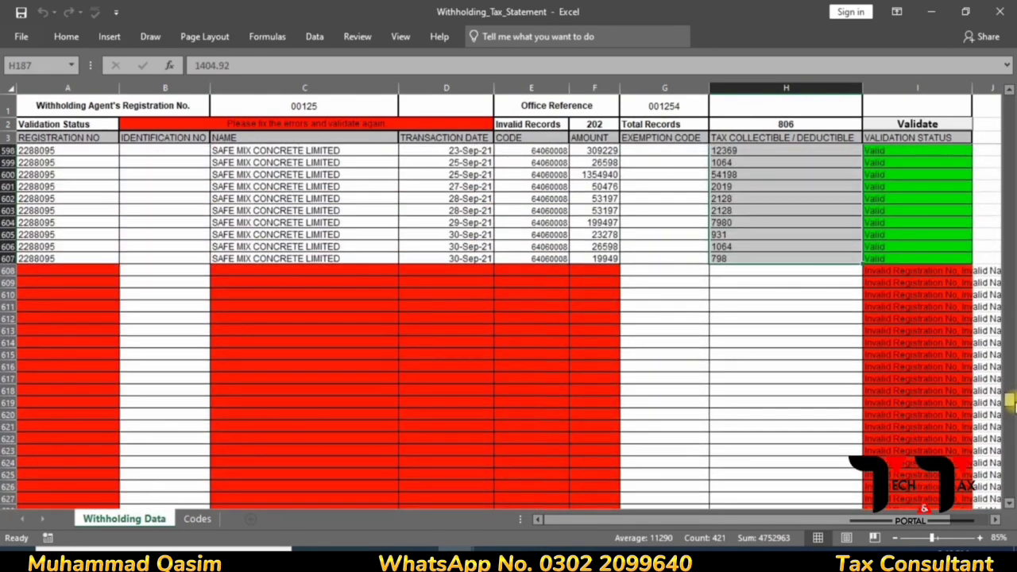
key("alt+Tab")
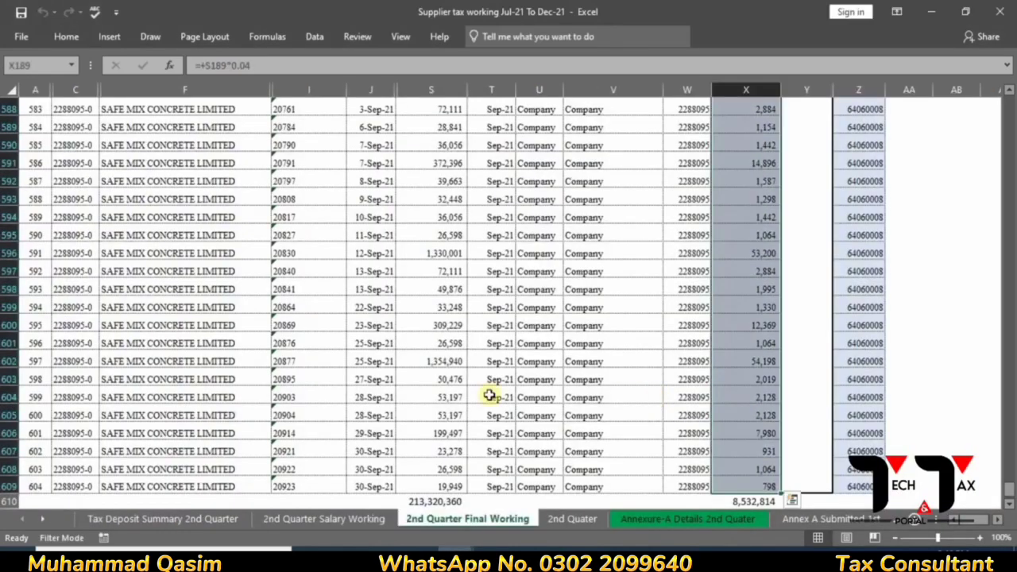
left_click(324, 518)
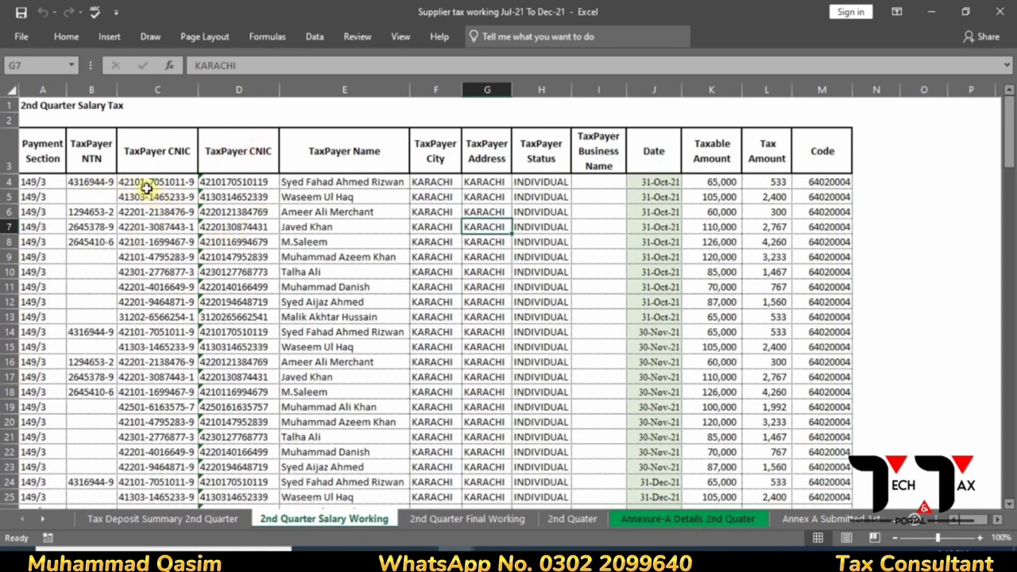
left_click(147, 183)
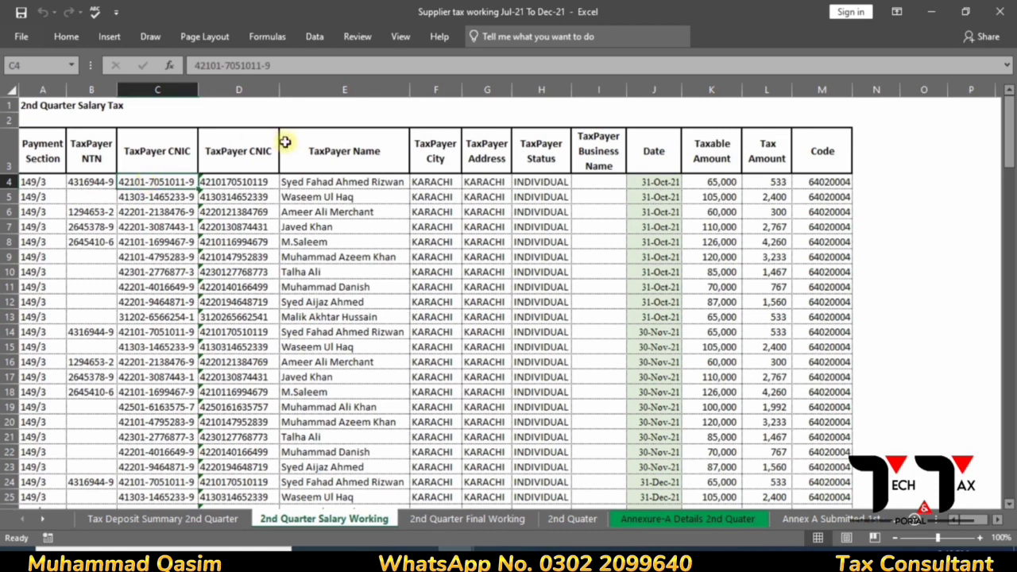
left_click(263, 182)
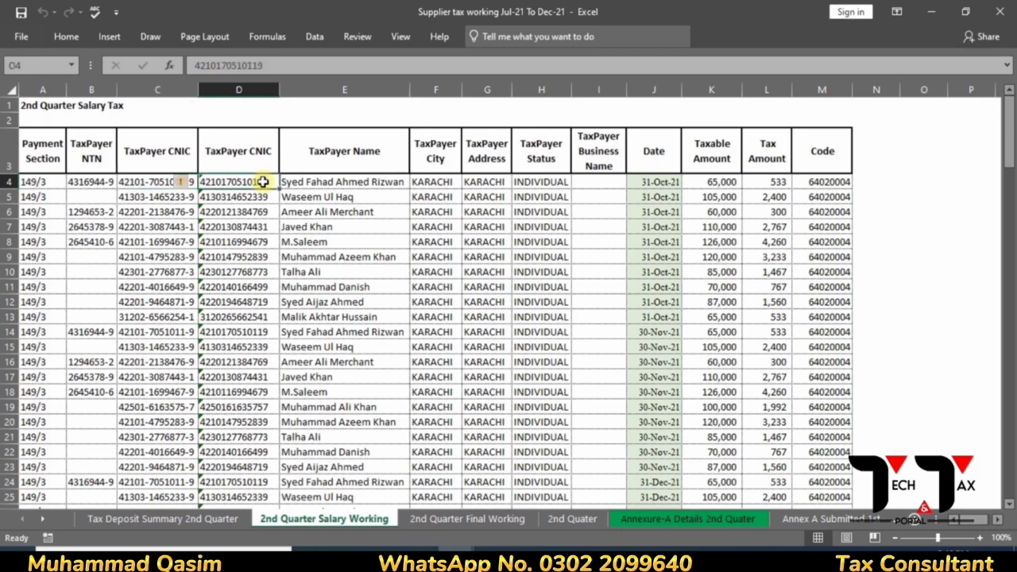
key("shift+Down")
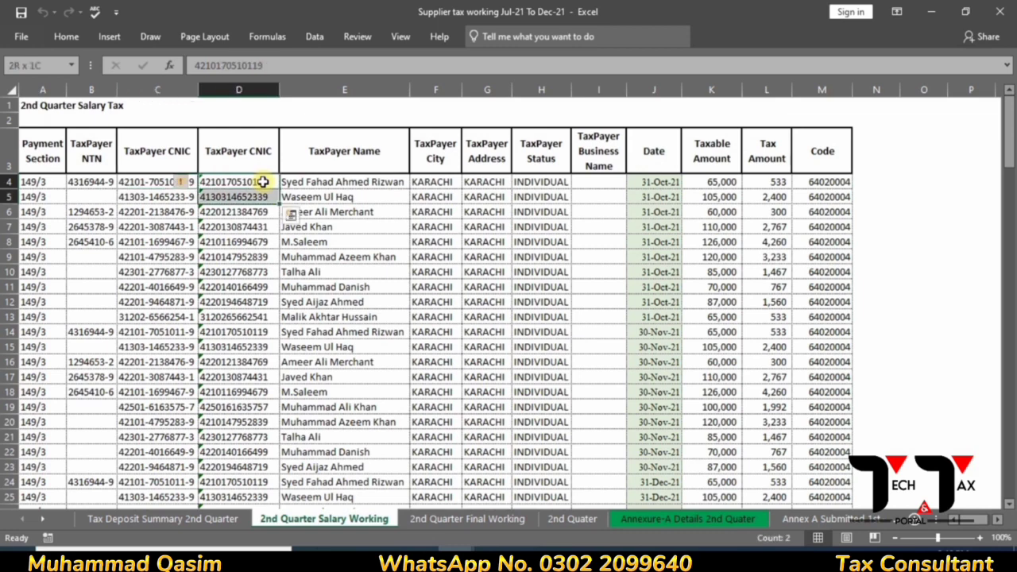
key("ctrl+shift+Down")
key("ctrl+c")
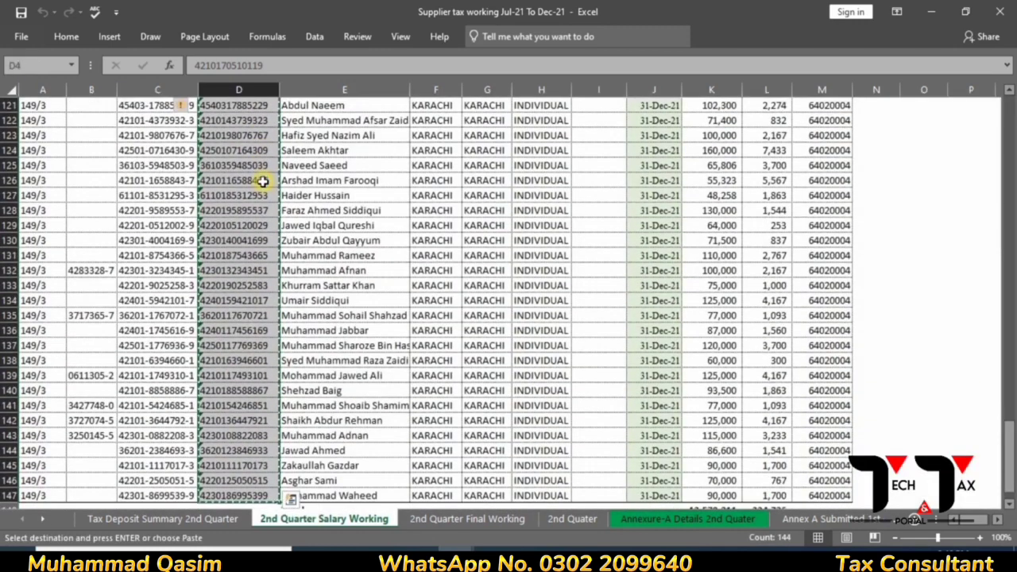
- Paste the CNICs as values into Registration No starting at A608
key("alt+Tab")
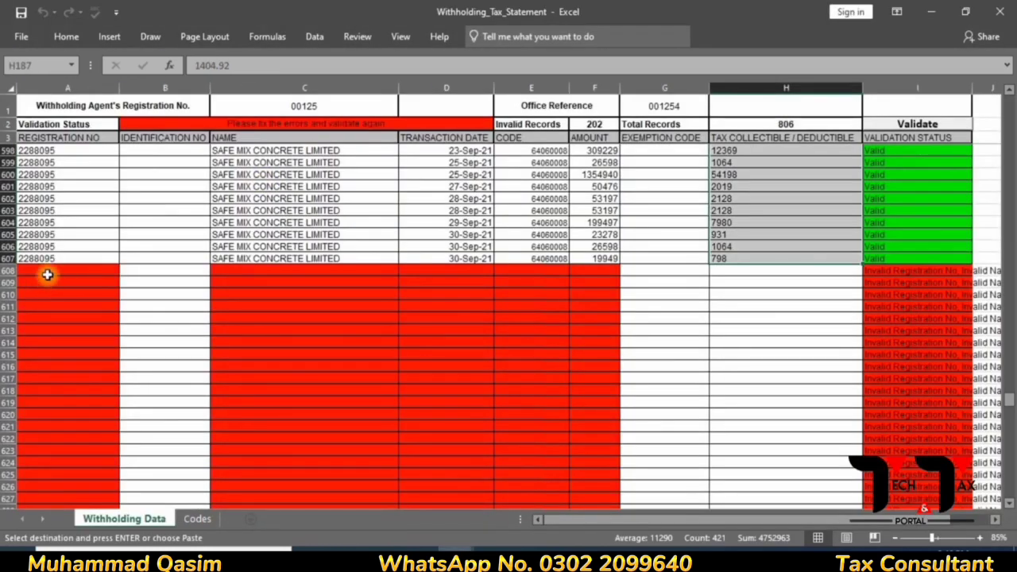
left_click(49, 272)
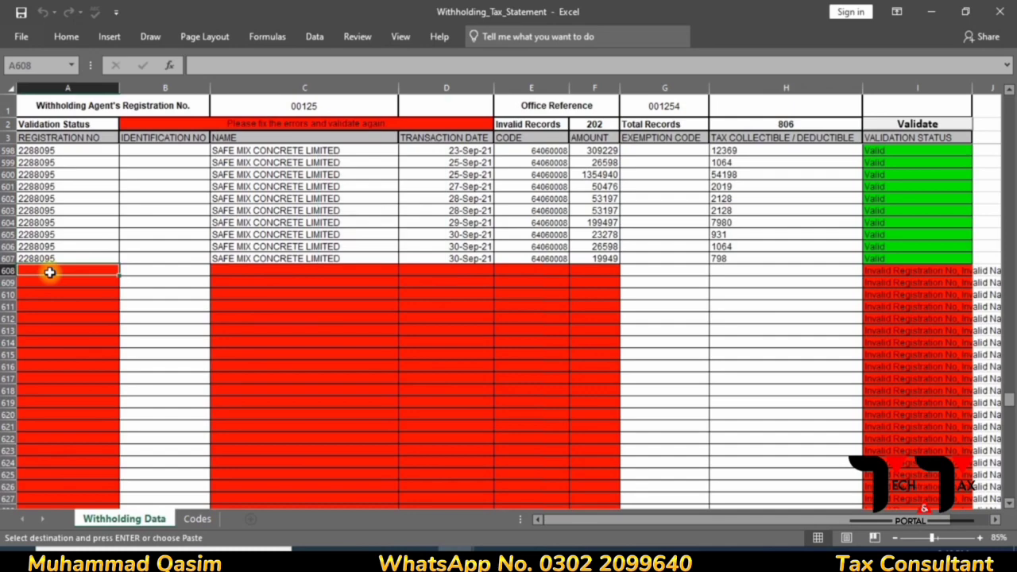
key("alt")
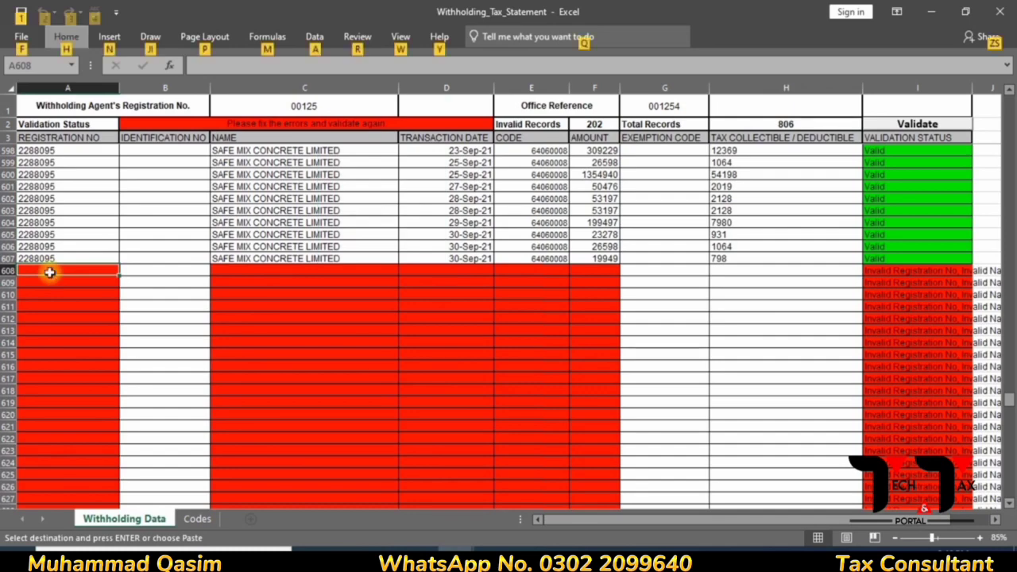
key("h")
key("v")
key("v")
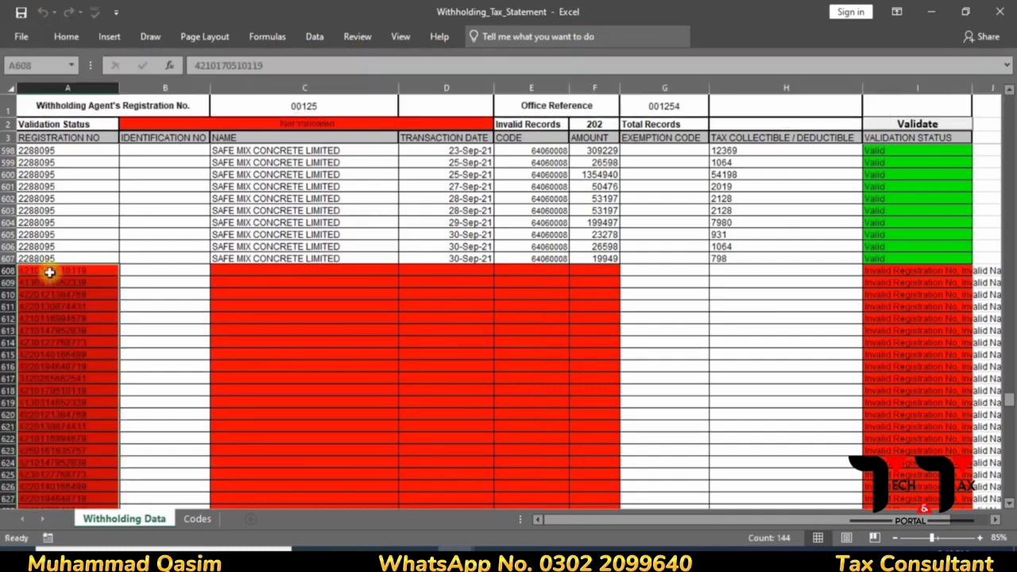
key("alt+Tab")
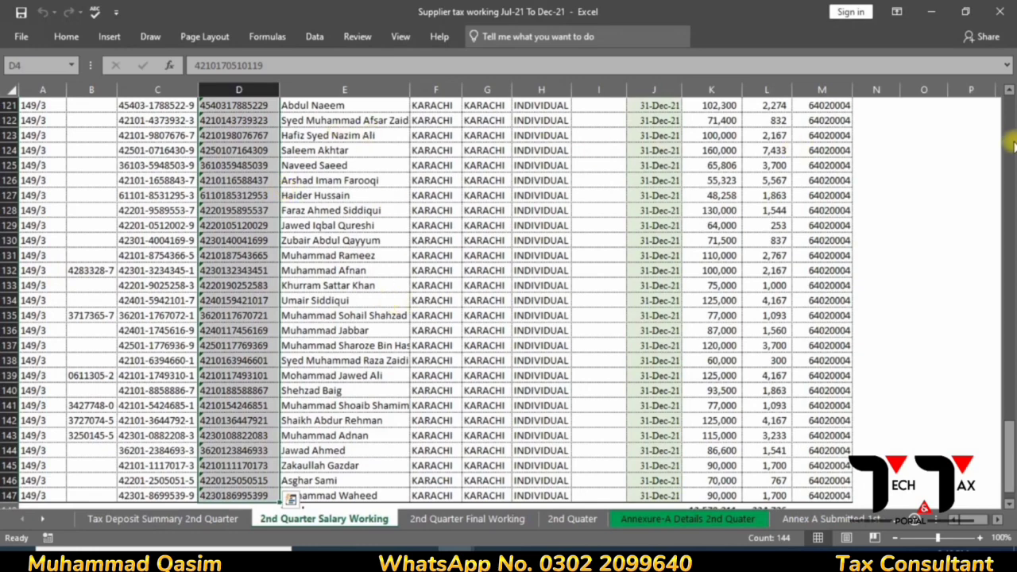
- Copy the taxpayer names from E4 down and select C608 in the withholding statement
left_click_drag(1008, 426, 898, 95)
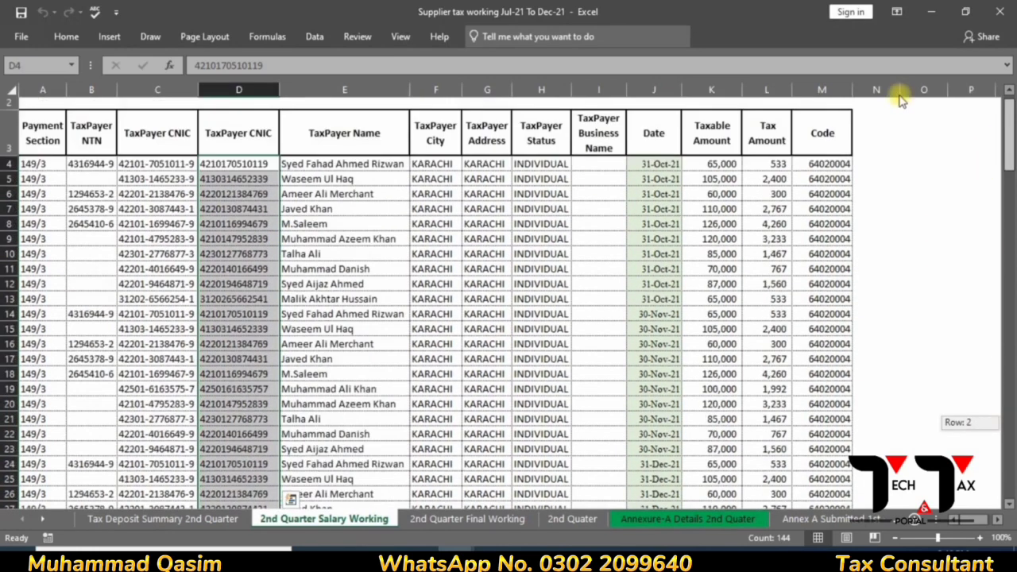
left_click(398, 167)
key("ctrl+shift+Down")
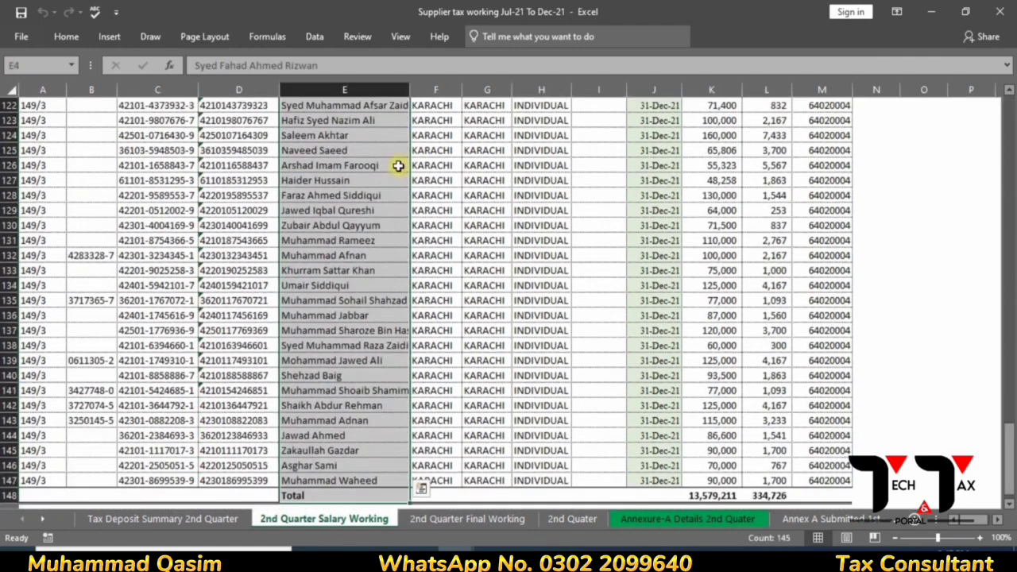
key("ctrl+c")
key("alt+Tab")
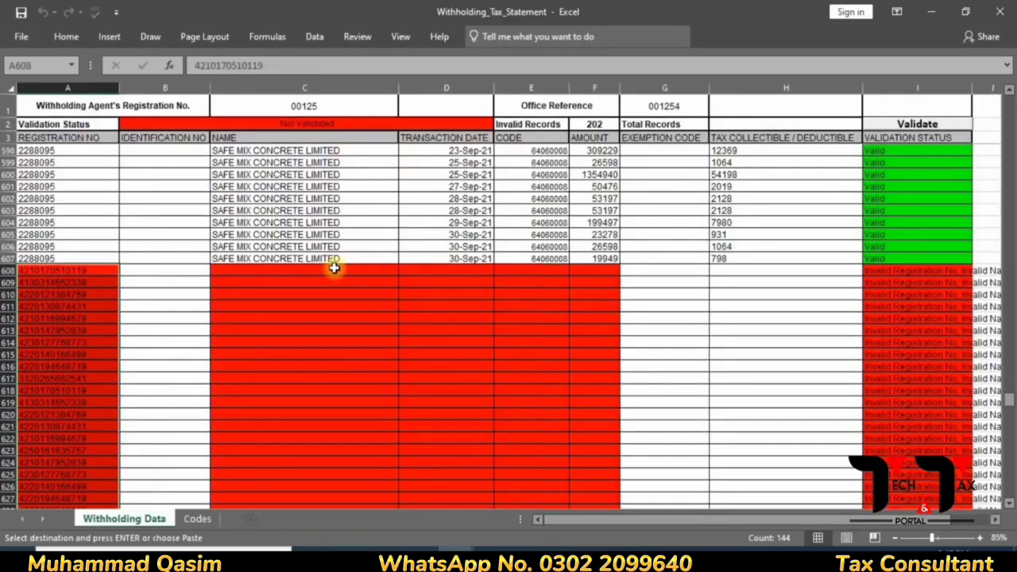
left_click(333, 268)
type("hvv")
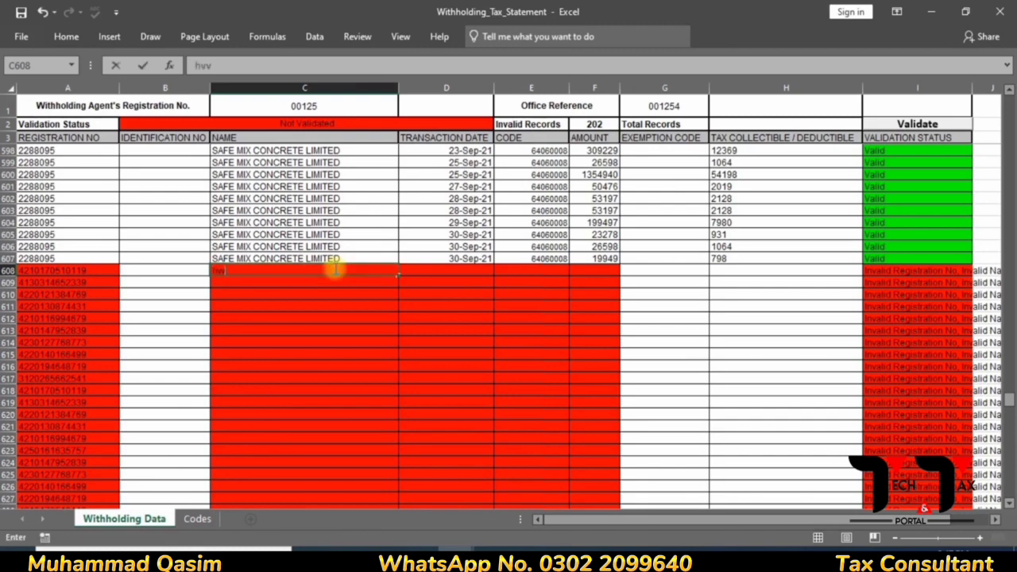
key("Escape")
- Re-copy the taxpayer names and paste them into the NAME column at C608
key("alt")
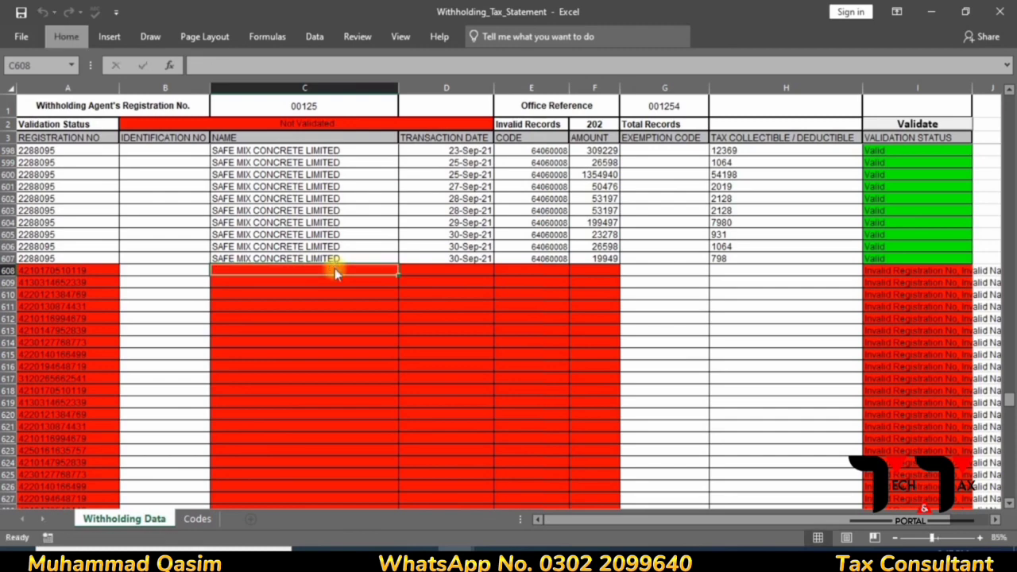
key("h")
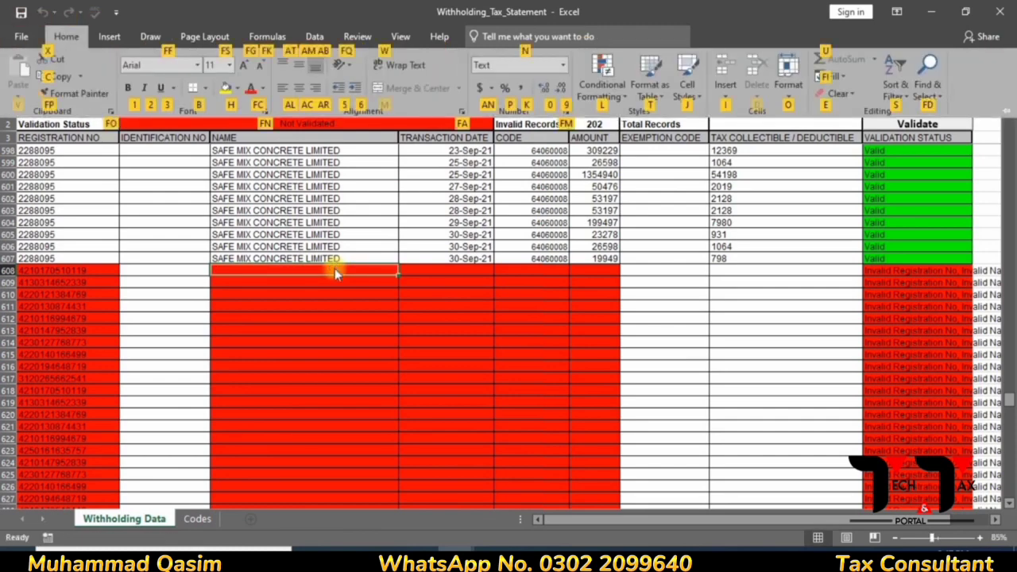
key("Escape")
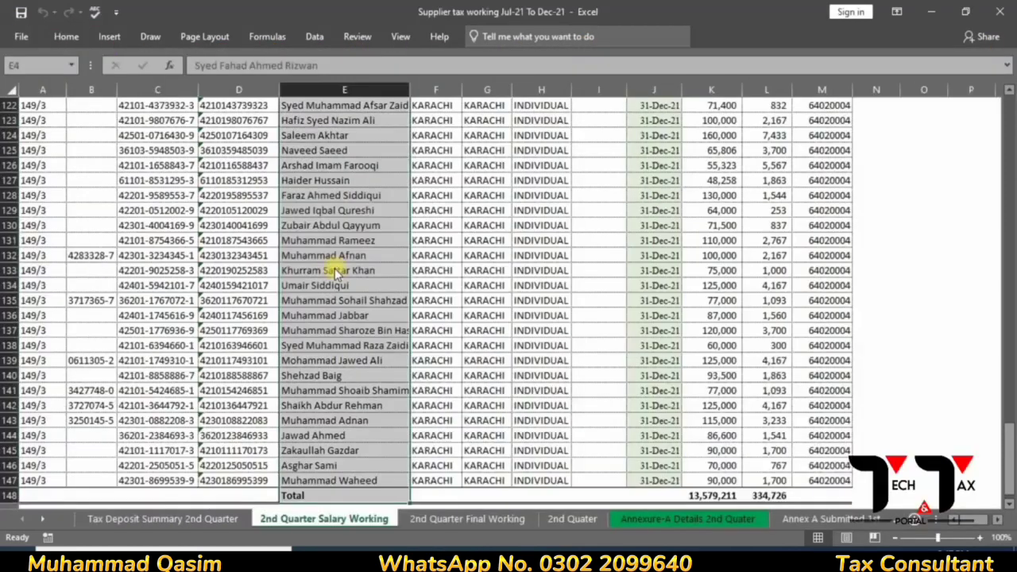
key("ctrl+c")
key("alt+Tab")
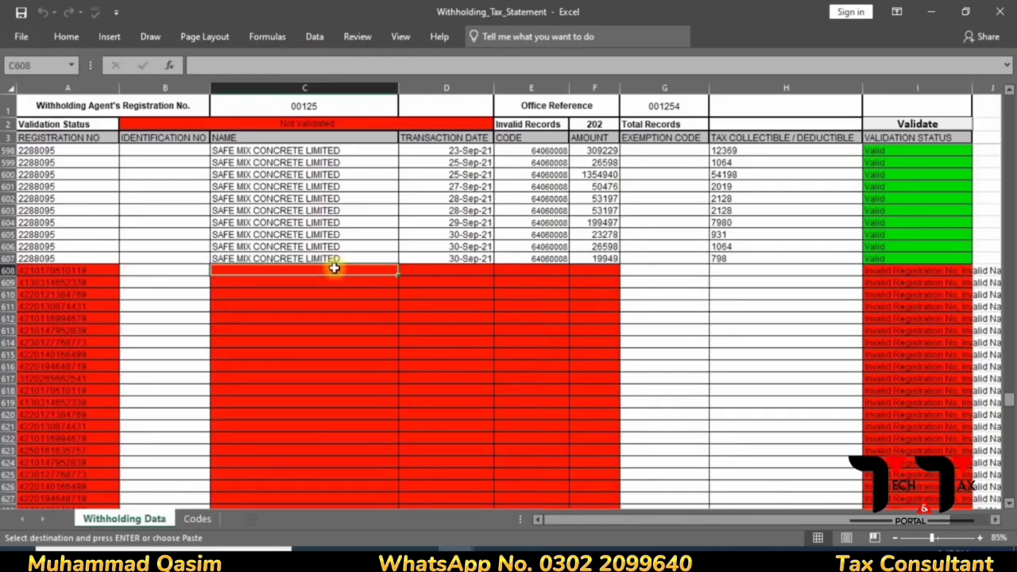
key("Escape")
type("`")
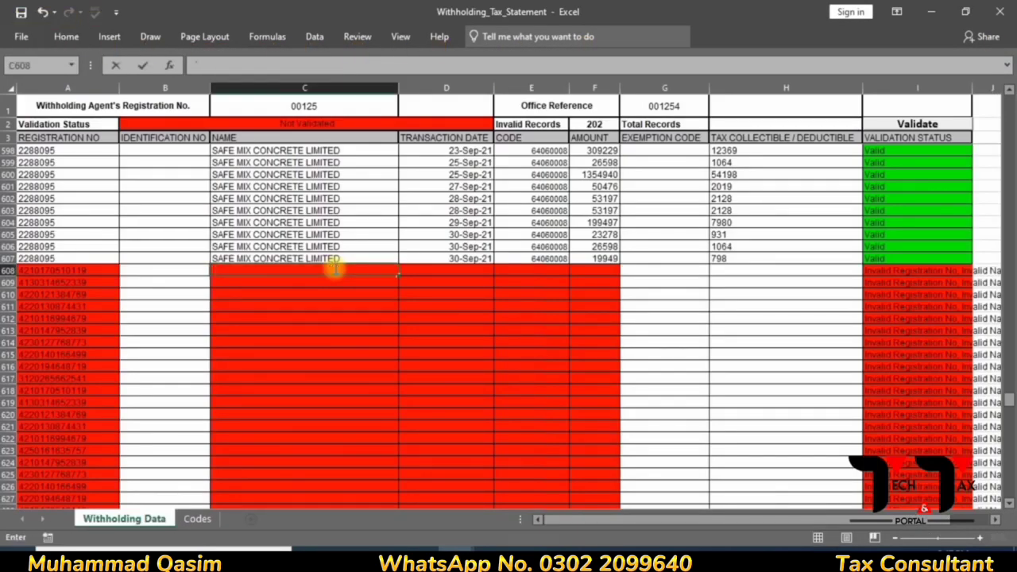
key("alt+Tab")
left_click(336, 274)
key("ctrl+c")
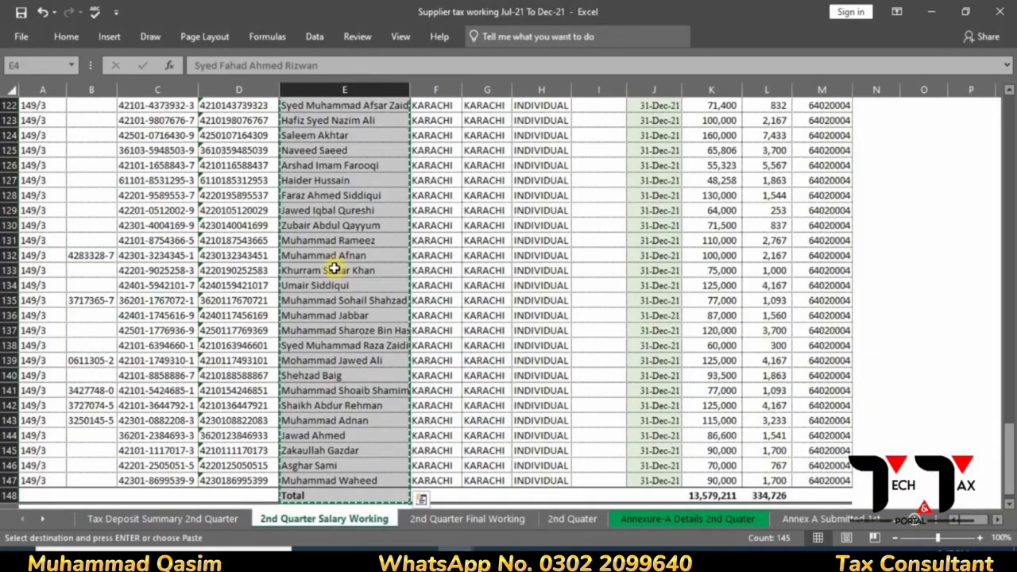
key("alt+Tab")
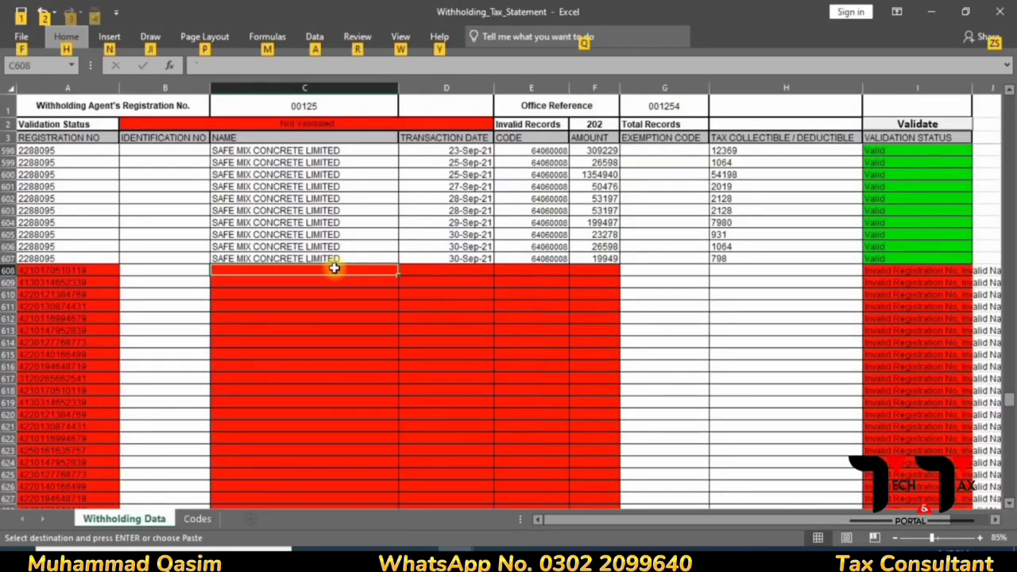
key("ctrl+v")
key("alt+Tab")
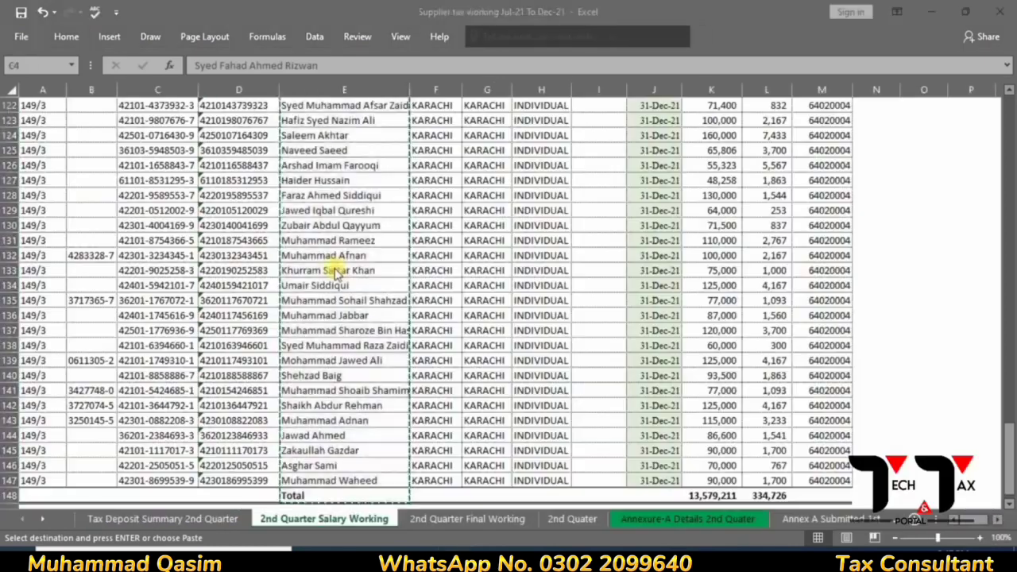
- Paste the salary working's dates J4:J147 into TRANSACTION DATE starting at D608
left_click(670, 467)
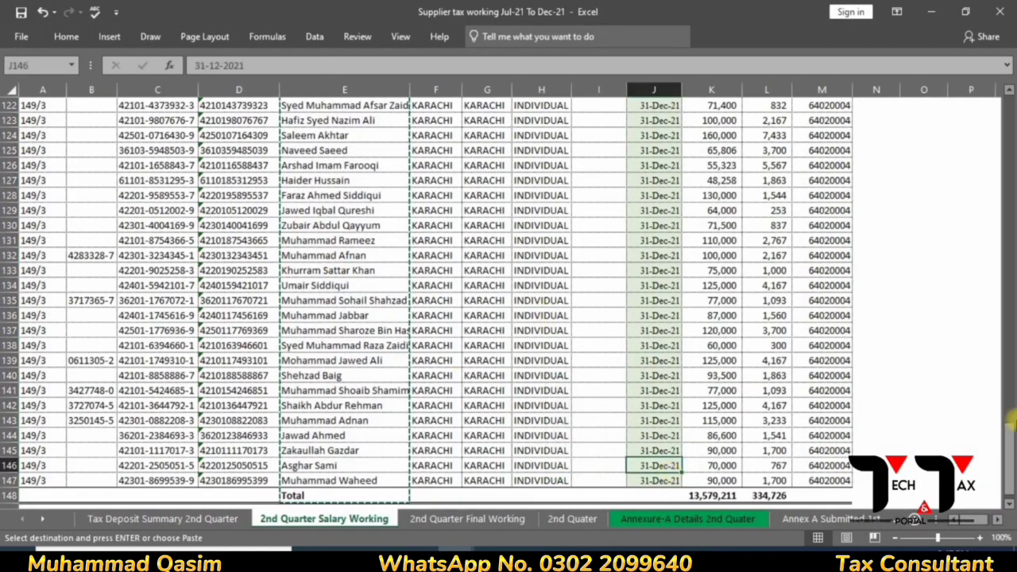
left_click_drag(993, 447, 703, 121)
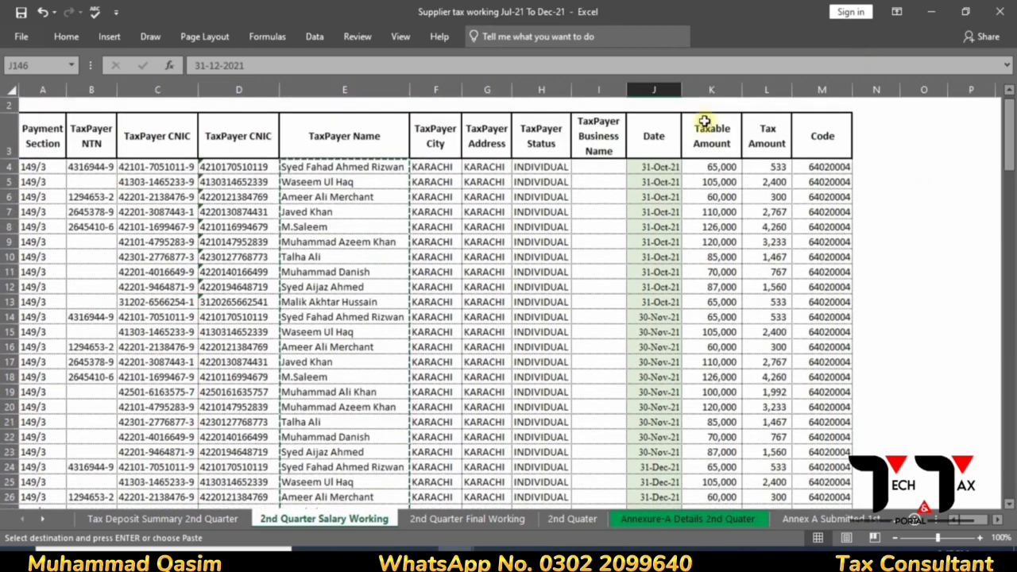
left_click(661, 168)
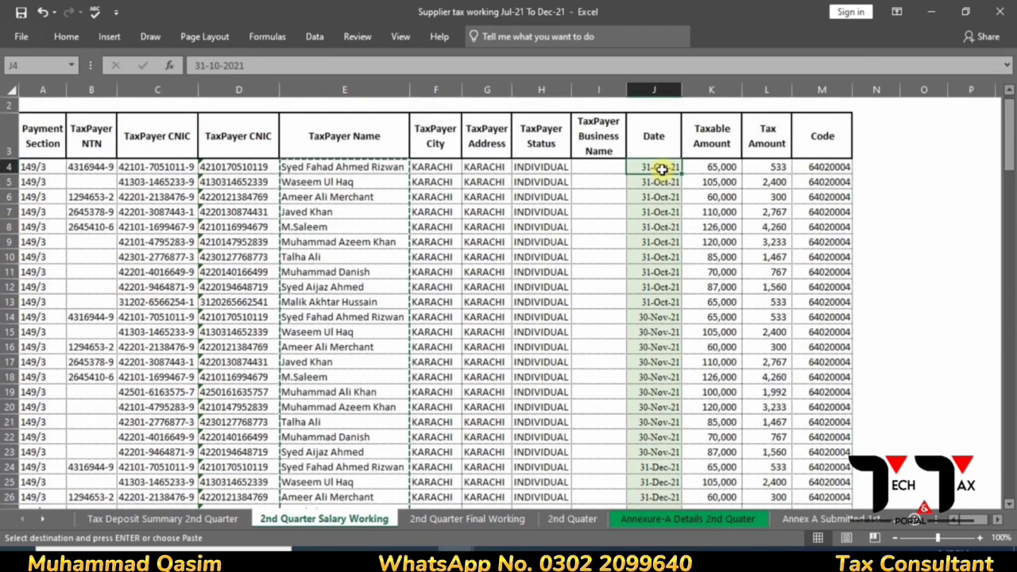
key("ctrl+shift+Down")
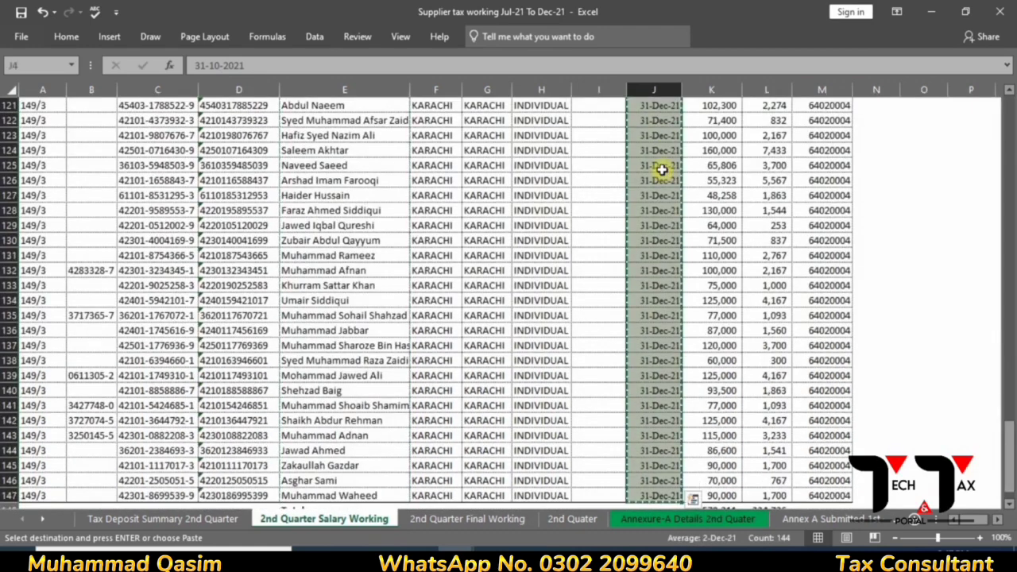
key("alt+Tab")
left_click(482, 270)
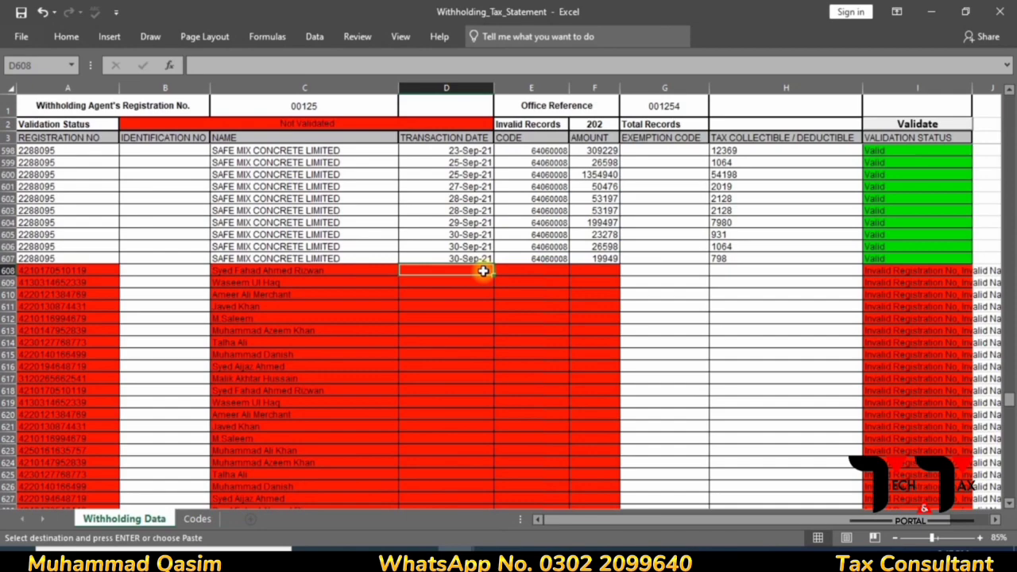
key("alt")
key("h")
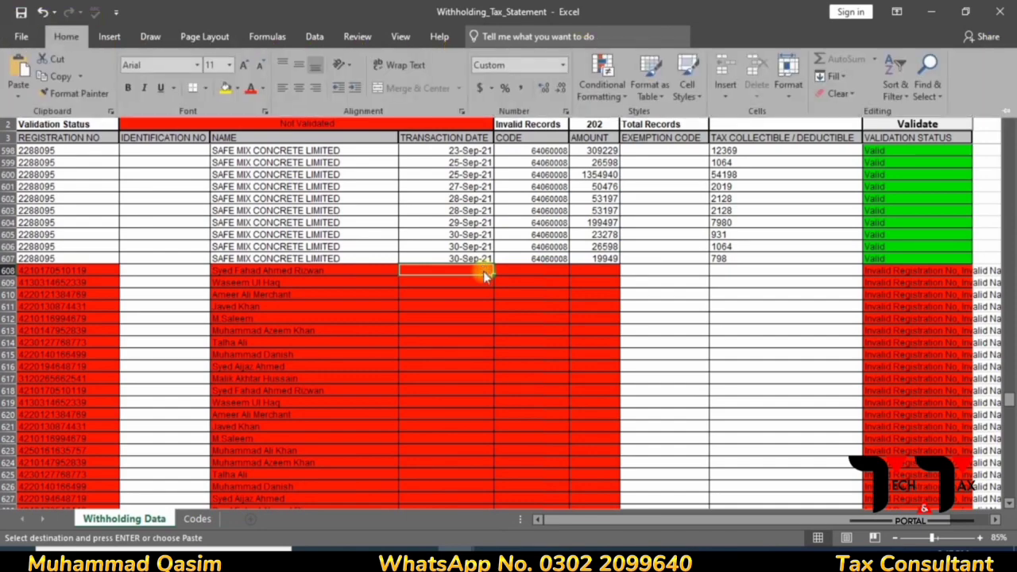
key("v")
key("v")
- Open the Codes sheet of the withholding statement workbook
key("ctrl+Tab")
key("ctrl+Tab")
key("ctrl+Tab")
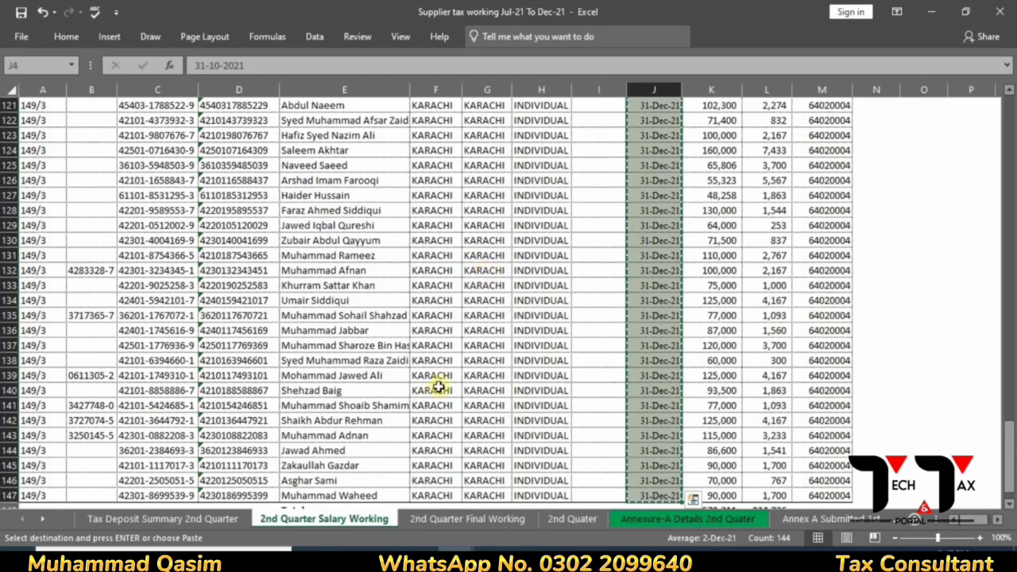
key("ctrl+Tab")
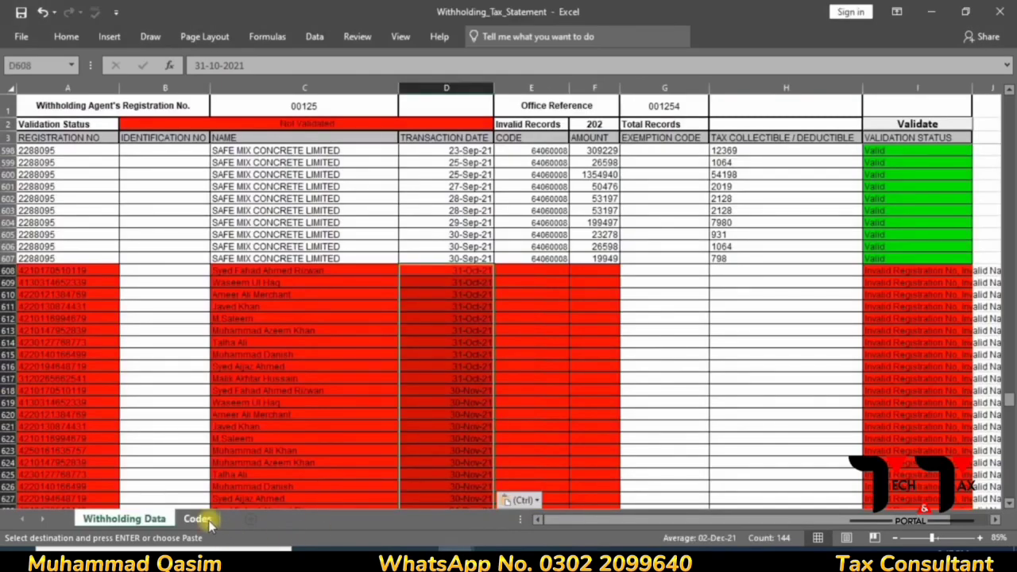
left_click(197, 518)
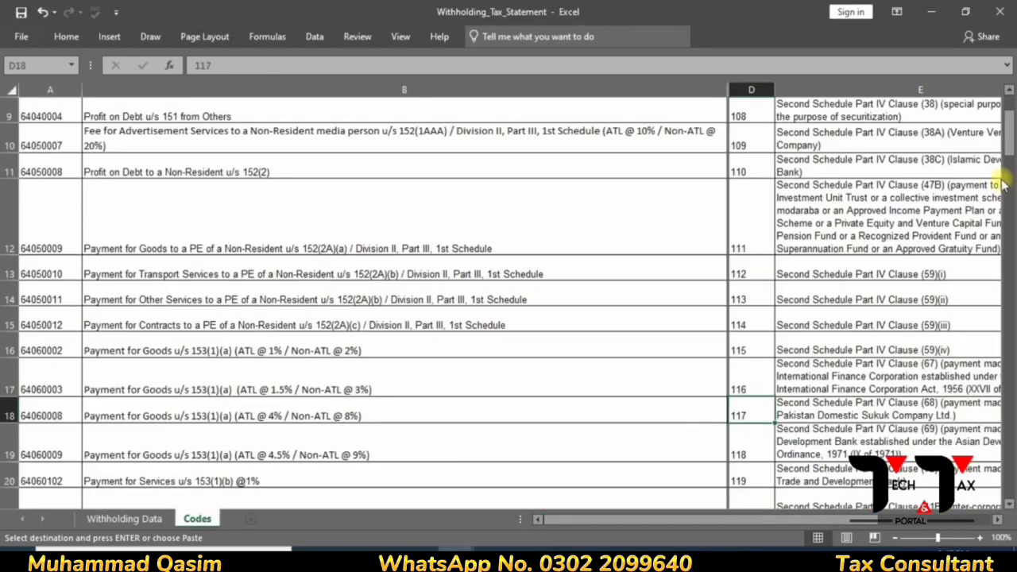
- Read code 64020004's description in B5, then go back to the Supplier tax working workbook
left_click_drag(1007, 149, 993, 108)
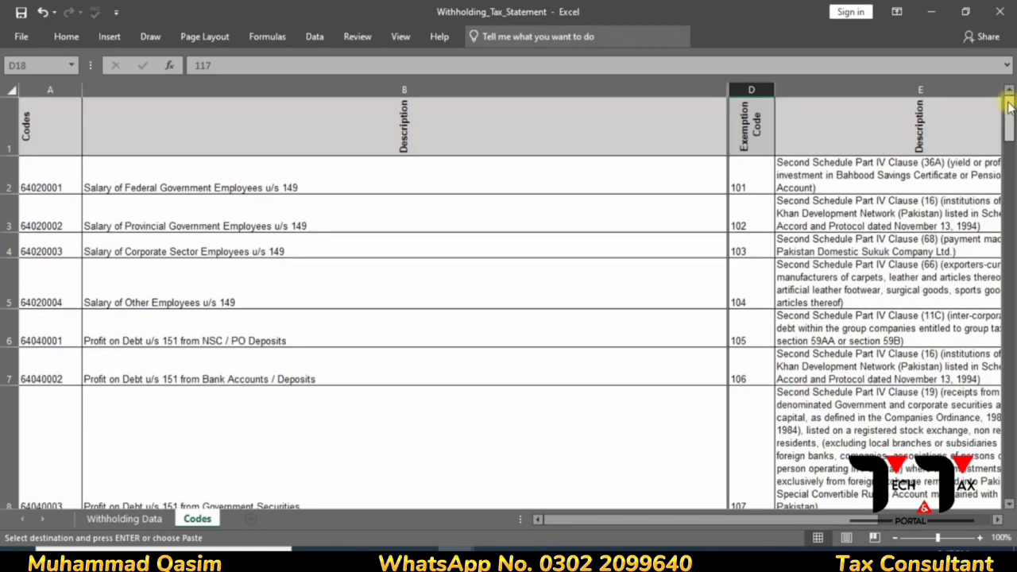
left_click(167, 278)
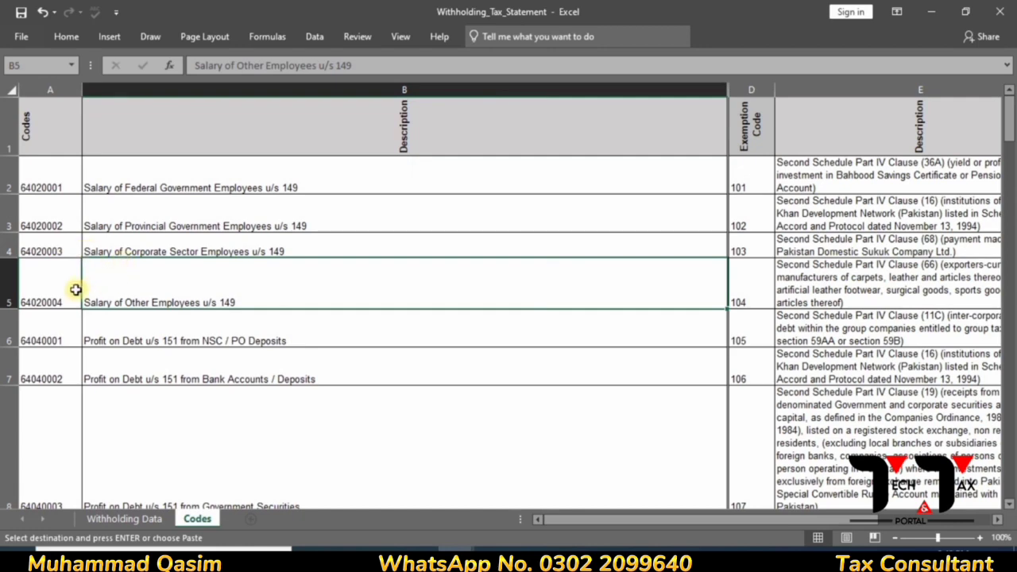
key("alt+Tab")
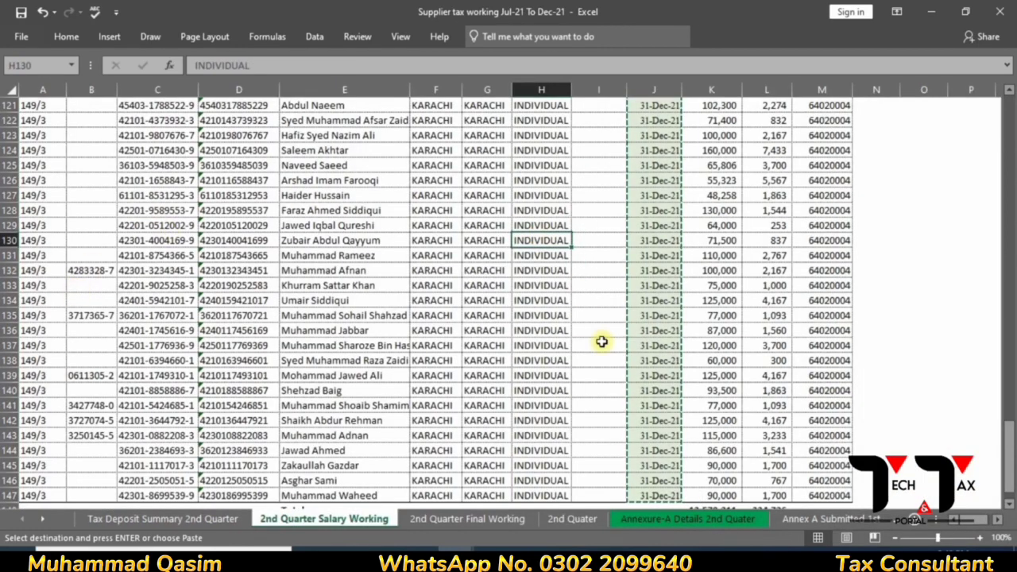
left_click_drag(1010, 469, 806, 12)
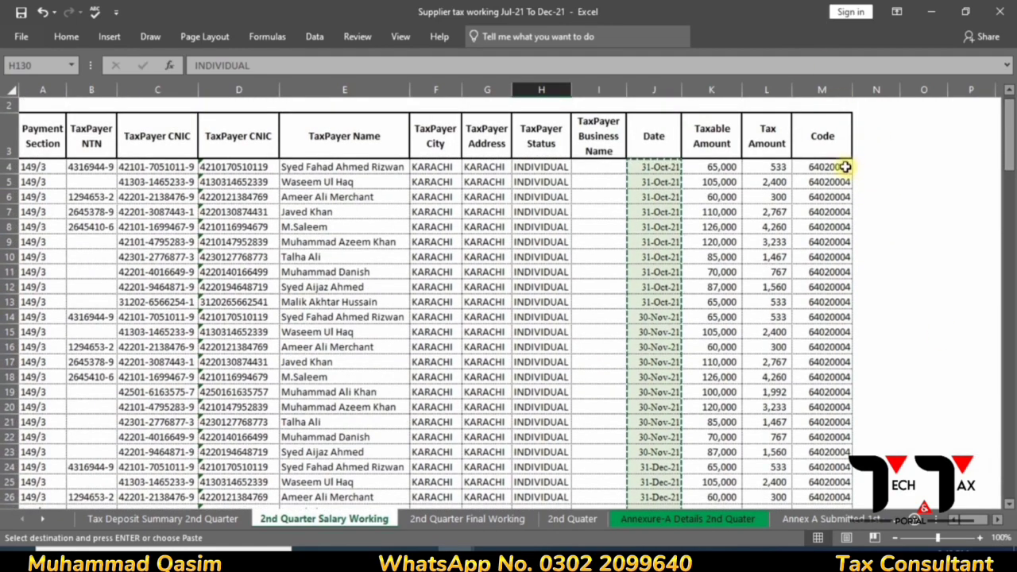
- Copy the 64020004 codes from M4:M147 into the Withholding Data CODE column at E608
left_click(843, 167)
key("ctrl+shift+Down")
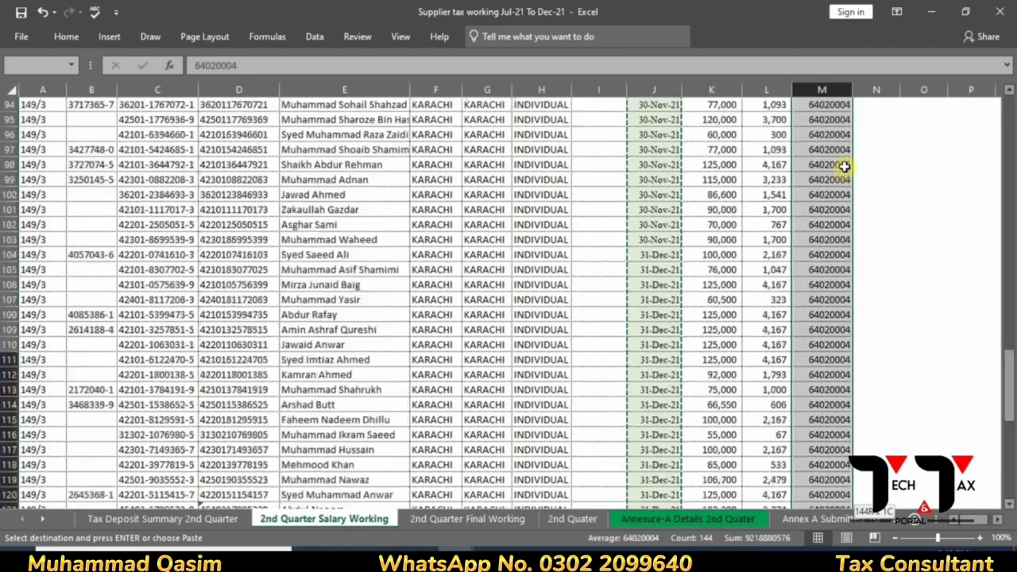
scroll(843, 167, "up", 5)
key("alt+Tab")
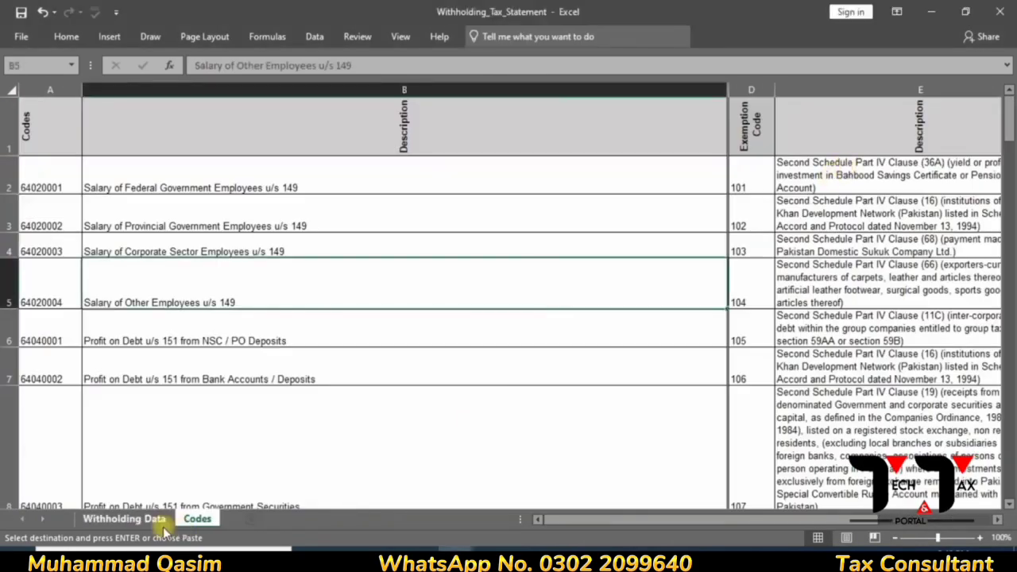
left_click(162, 524)
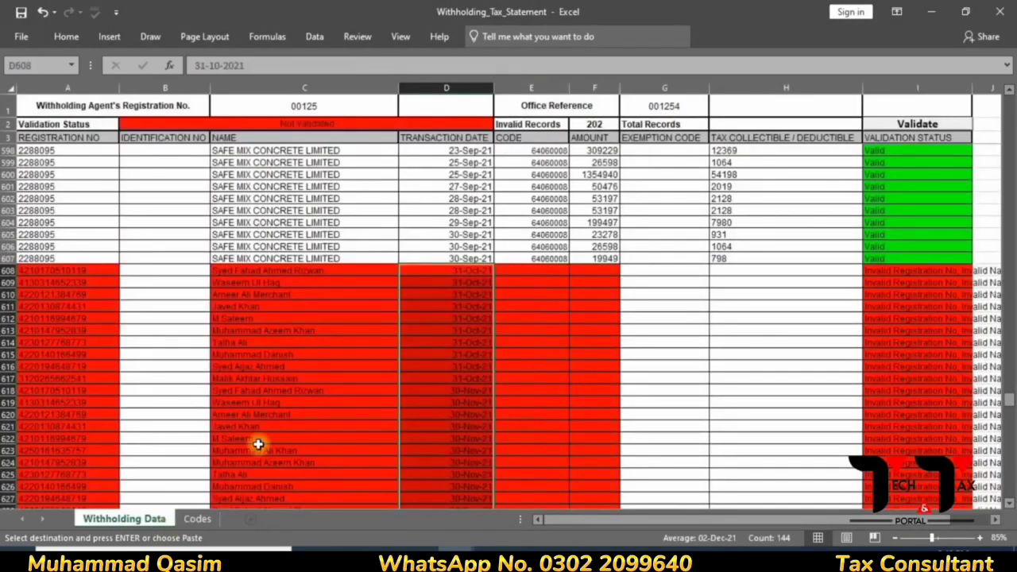
left_click(523, 269)
key("alt+h")
key("v")
key("p")
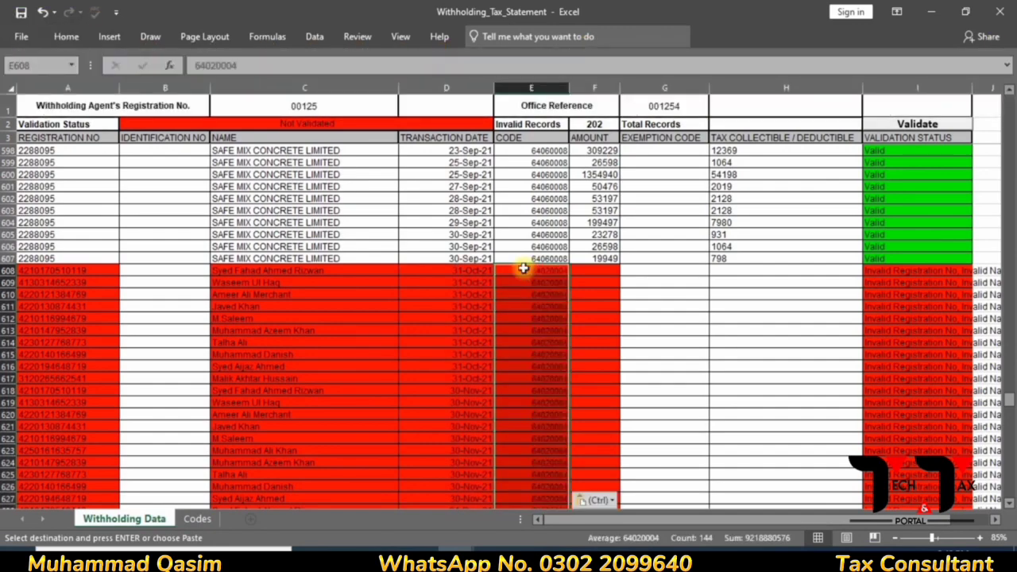
key("alt+Tab")
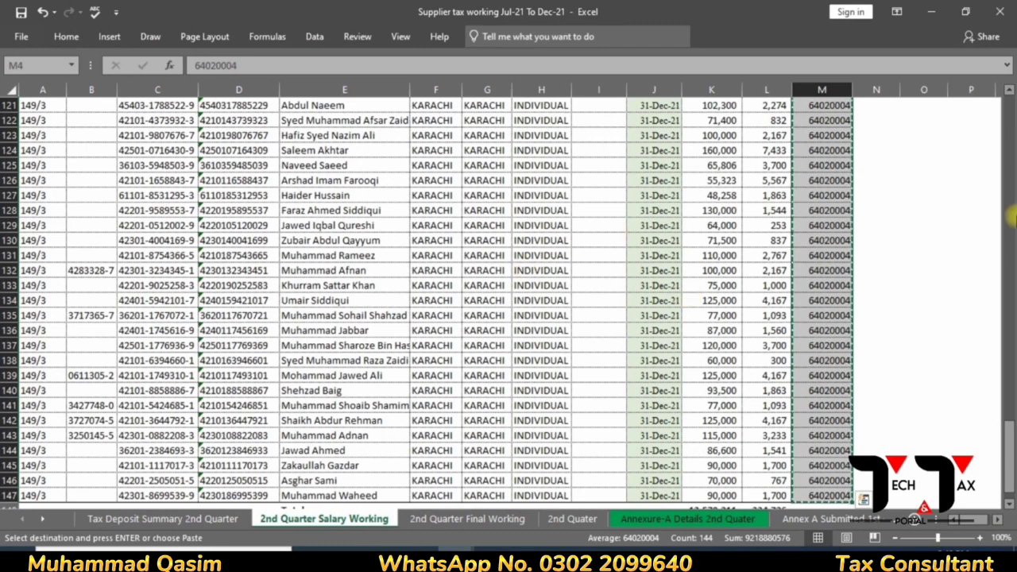
- Copy the taxable salary amounts from K4 downward into the AMOUNT column starting at F608
left_click(1008, 93)
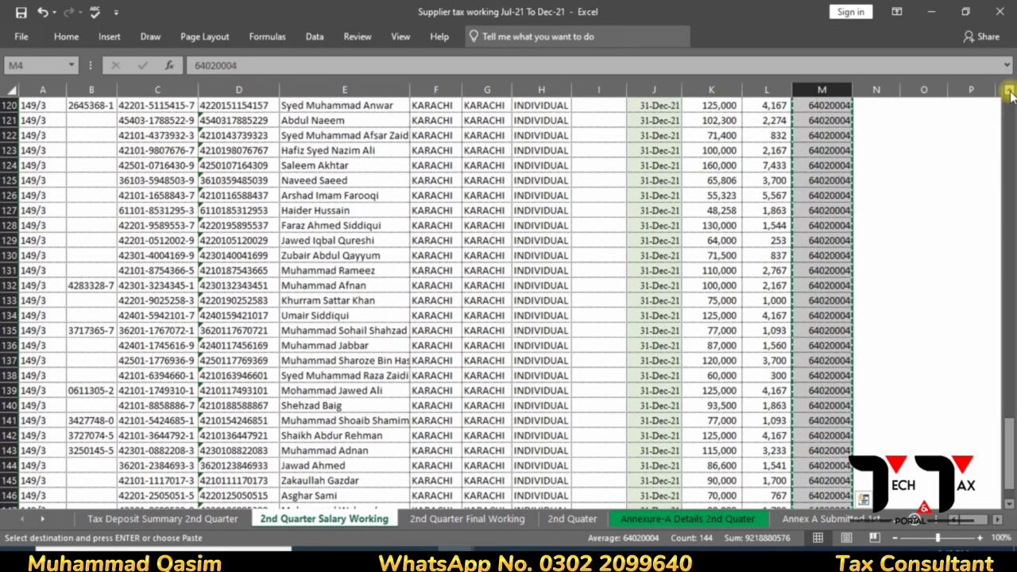
left_click_drag(1009, 442, 919, 53)
left_click(1000, 12)
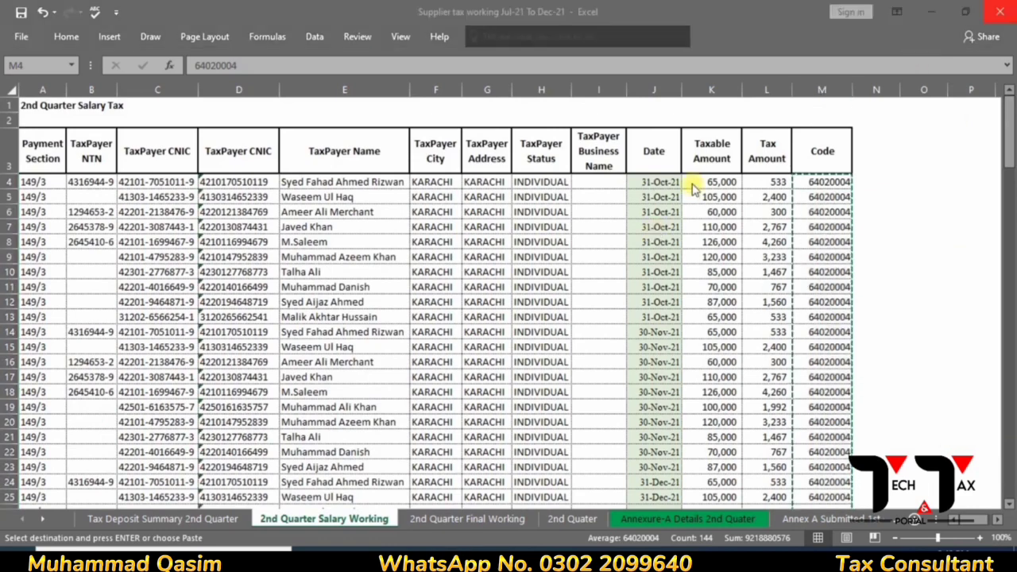
left_click(705, 182)
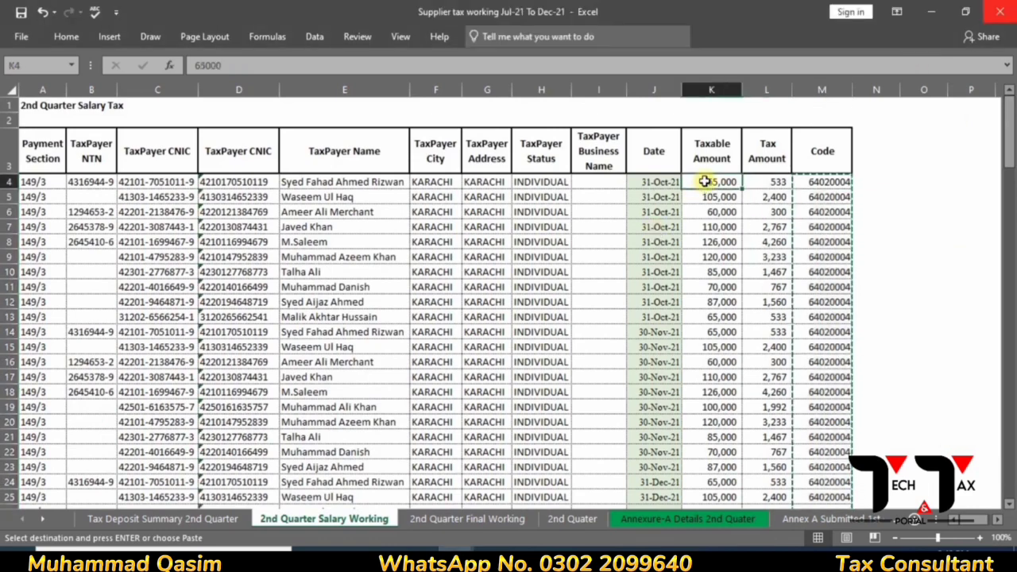
key("ctrl+shift+Down")
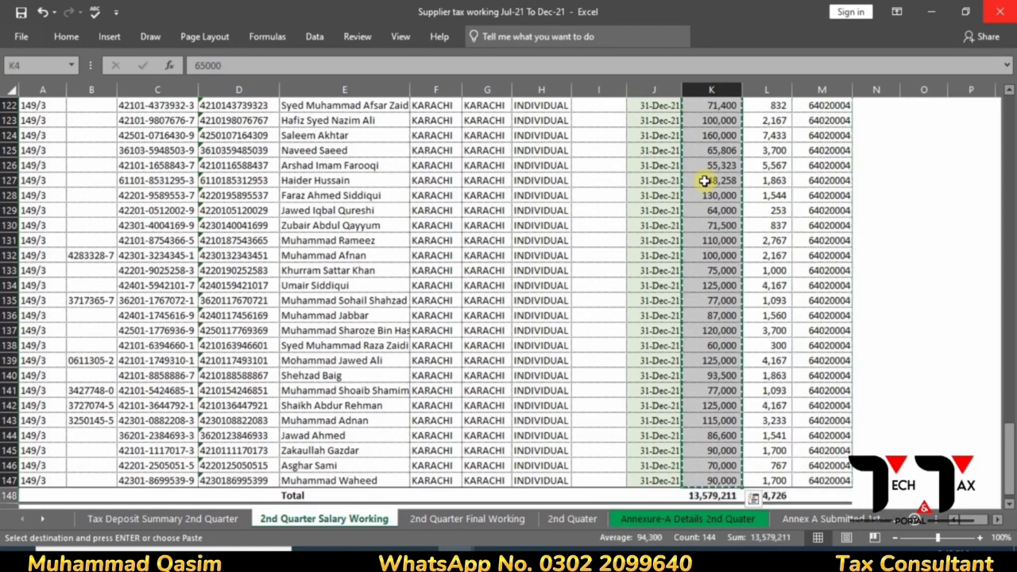
key("alt+Tab")
left_click(614, 272)
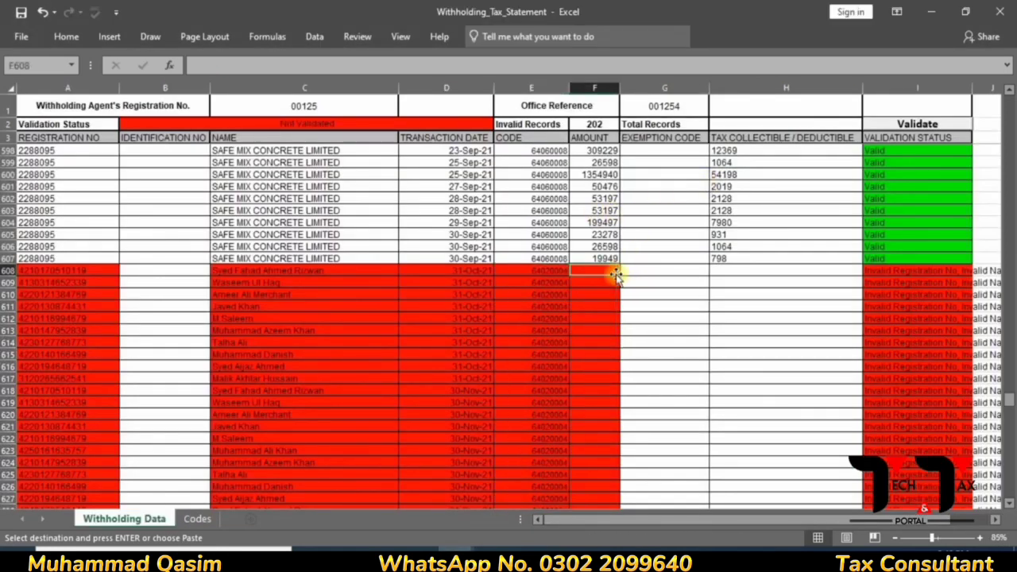
key("alt")
key("h")
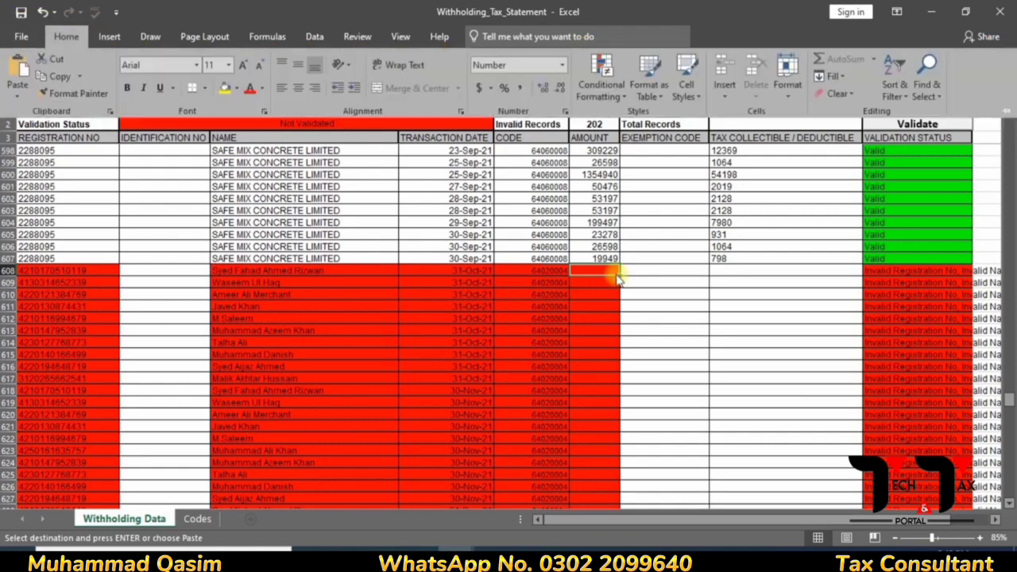
key("v")
key("v")
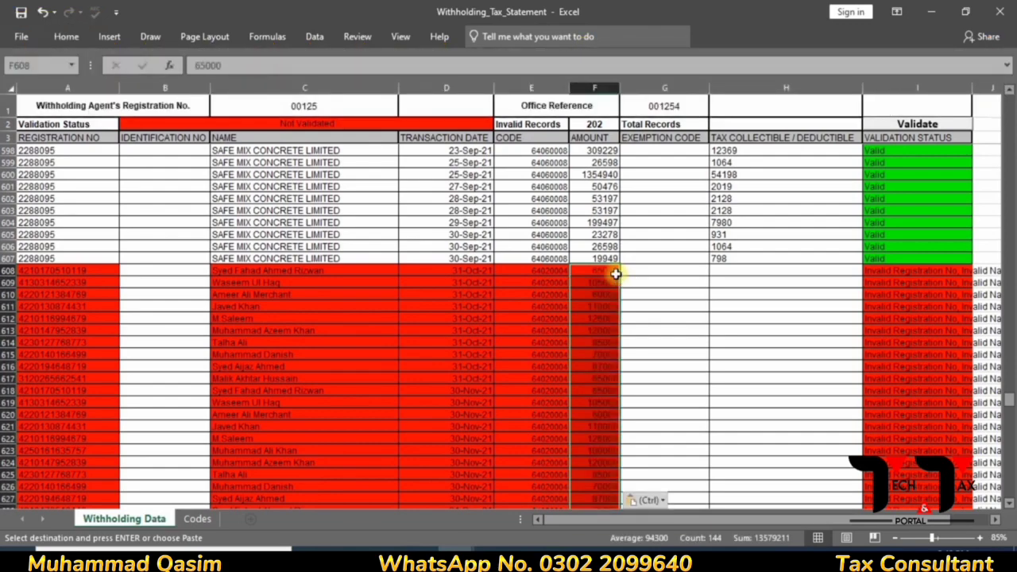
key("alt+Tab")
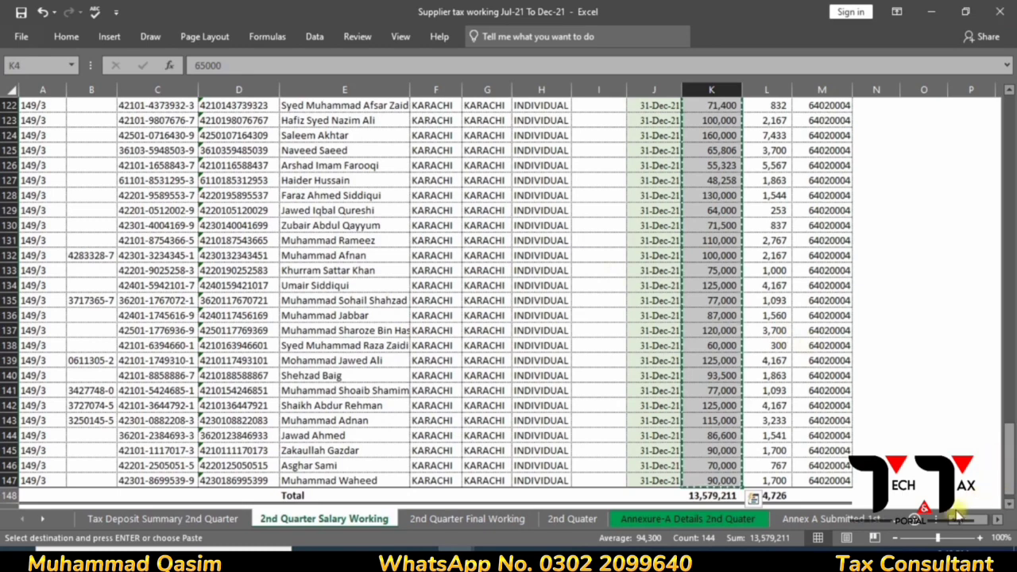
- Paste the tax amounts from L4 down, excluding the total row, into column H from H608
left_click_drag(1007, 447, 978, 79)
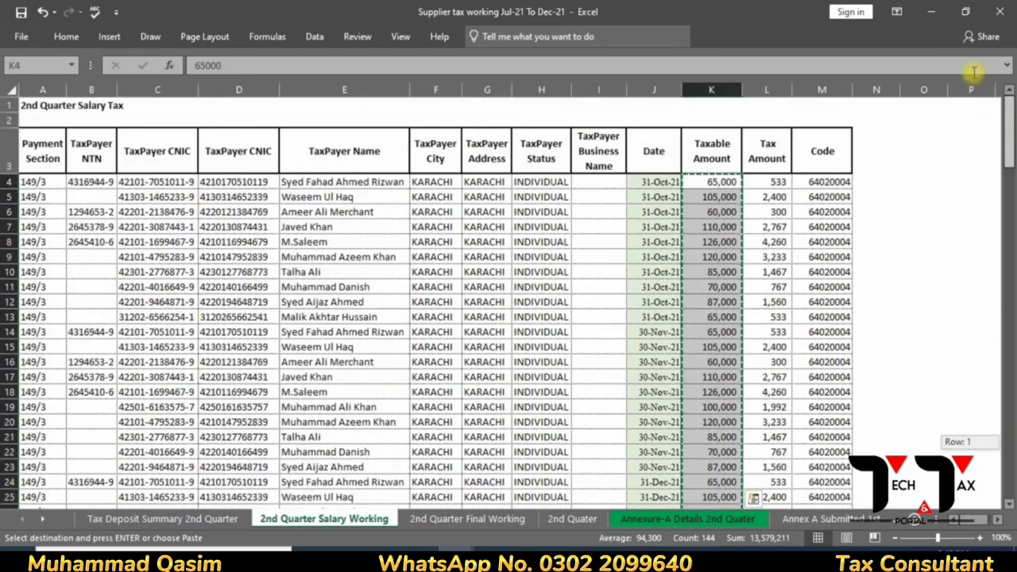
left_click(769, 183)
key("ctrl+shift+Down")
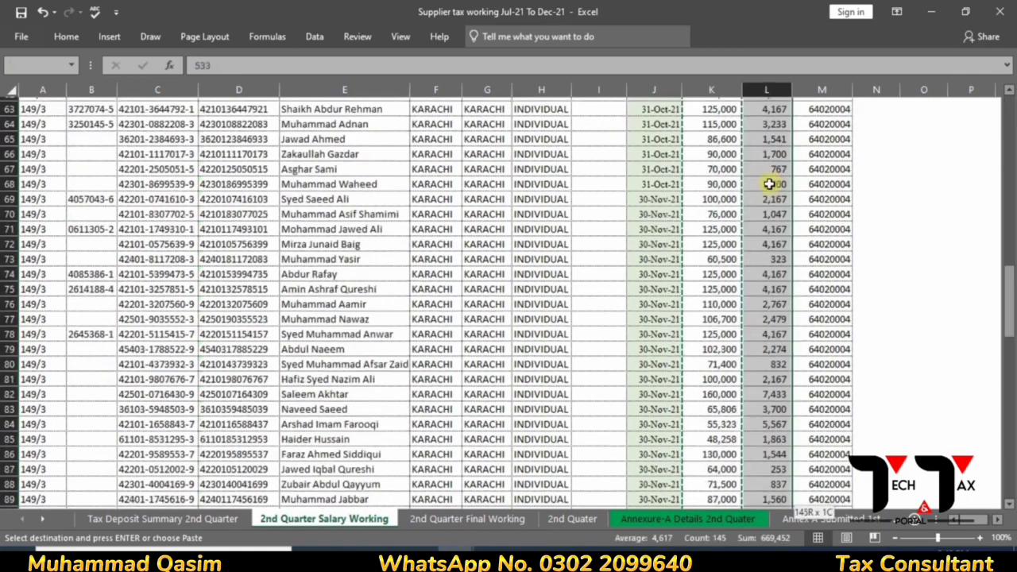
key("shift+Up")
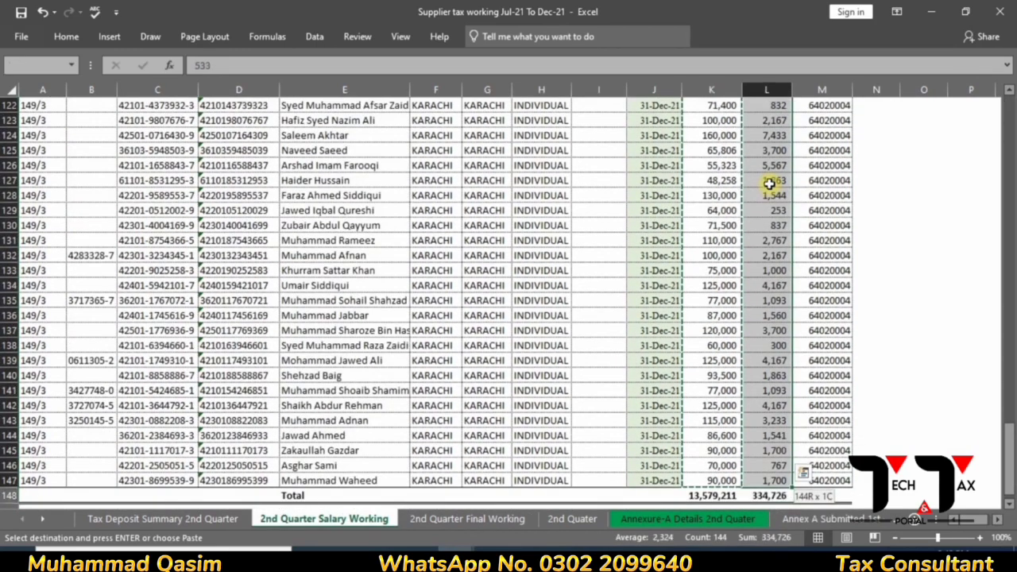
key("alt+Tab")
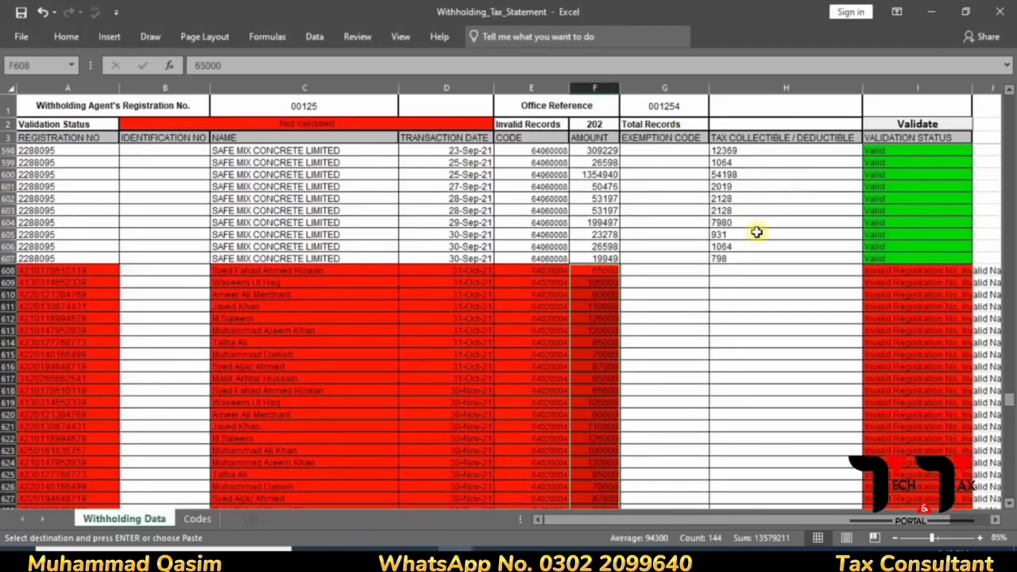
left_click(739, 269)
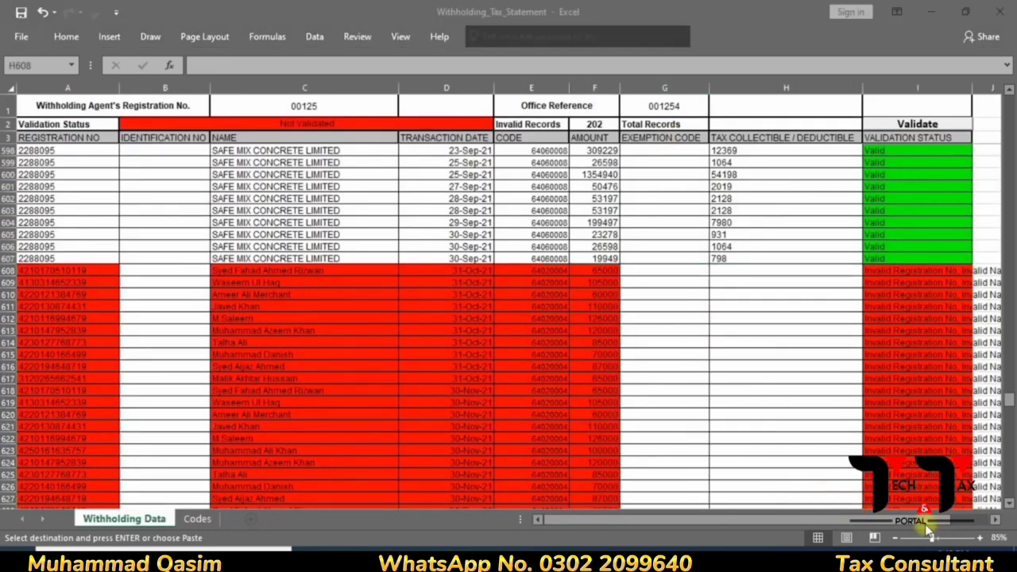
left_click(743, 271)
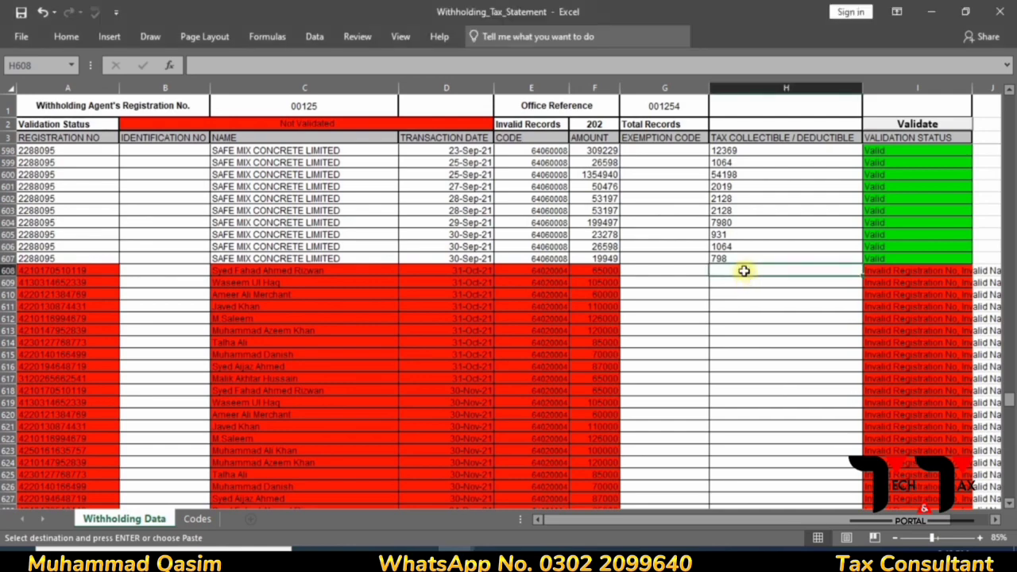
key("alt+h")
key("v")
key("v")
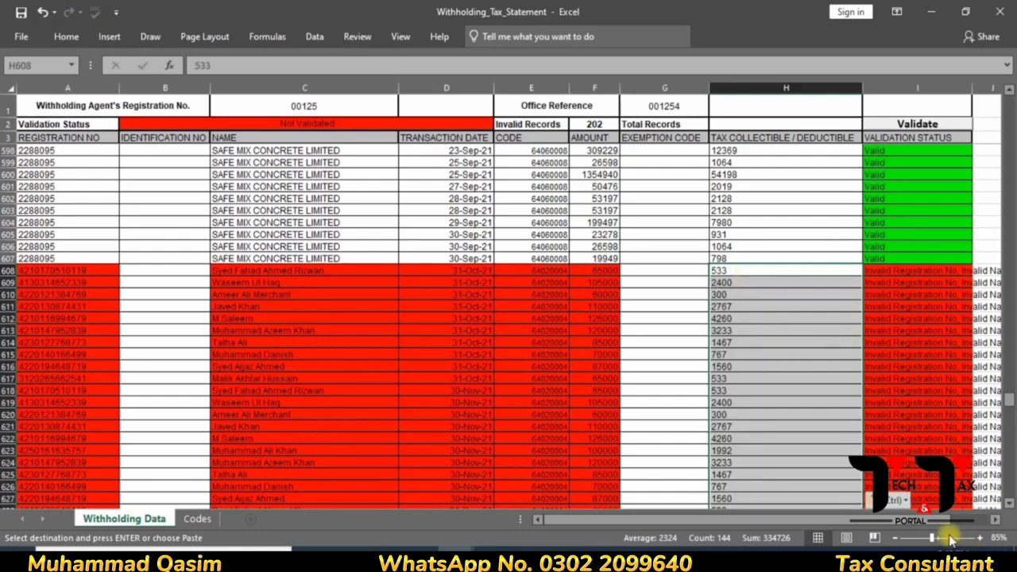
left_click(772, 375)
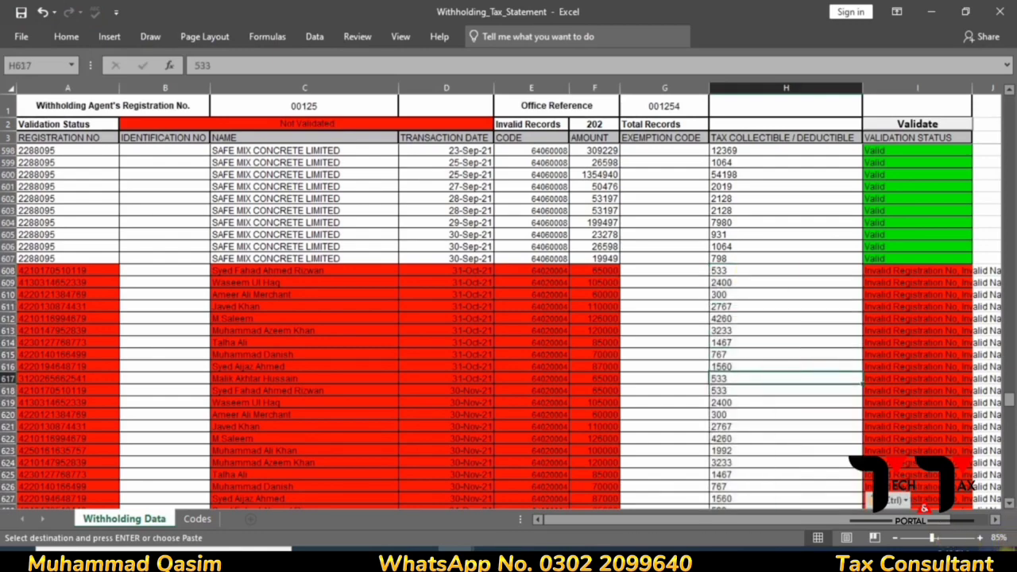
- Validate the statement, leaving 58 invalid records out of 806
left_click_drag(1007, 508, 1007, 509)
left_click(908, 437)
key("ctrl+v")
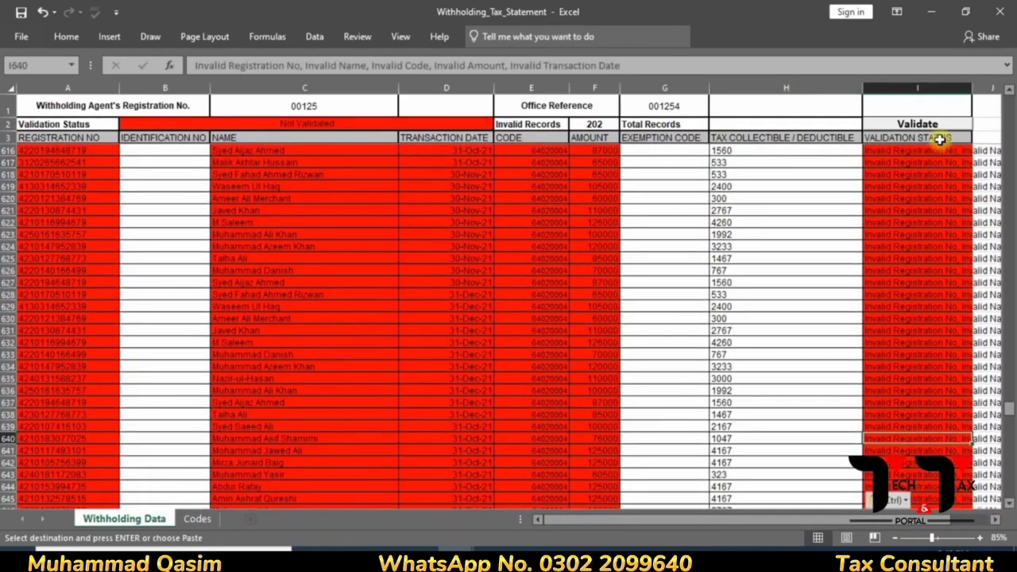
left_click(938, 127)
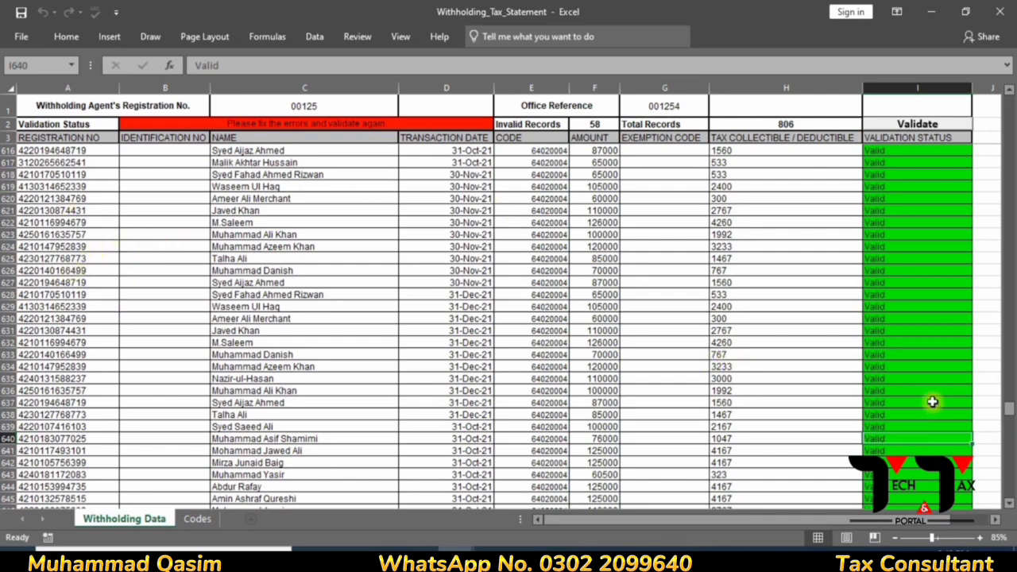
- Scroll to the bottom of the sheet and copy the empty row 810
left_click(1008, 504)
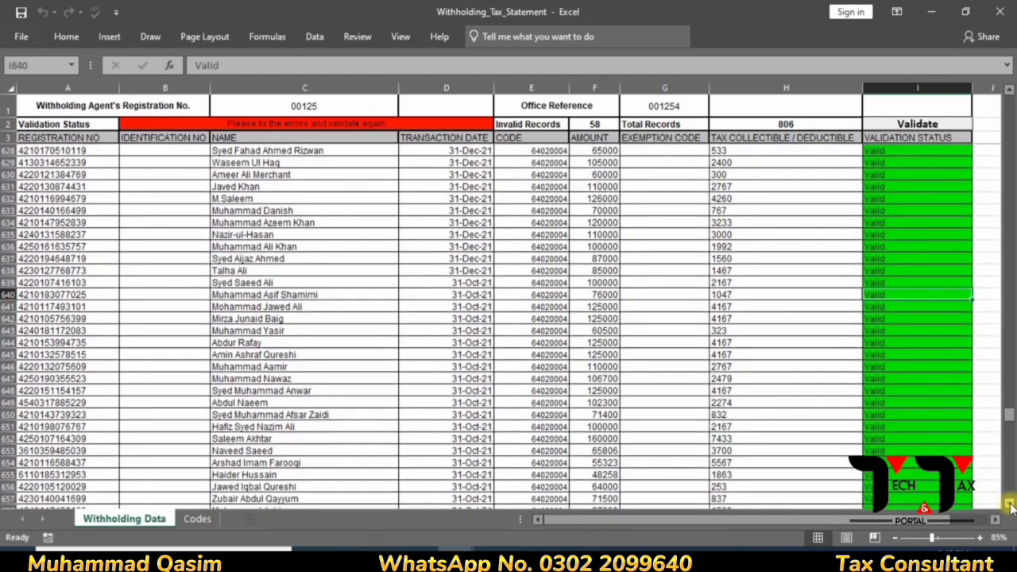
left_click_drag(1008, 421, 1008, 490)
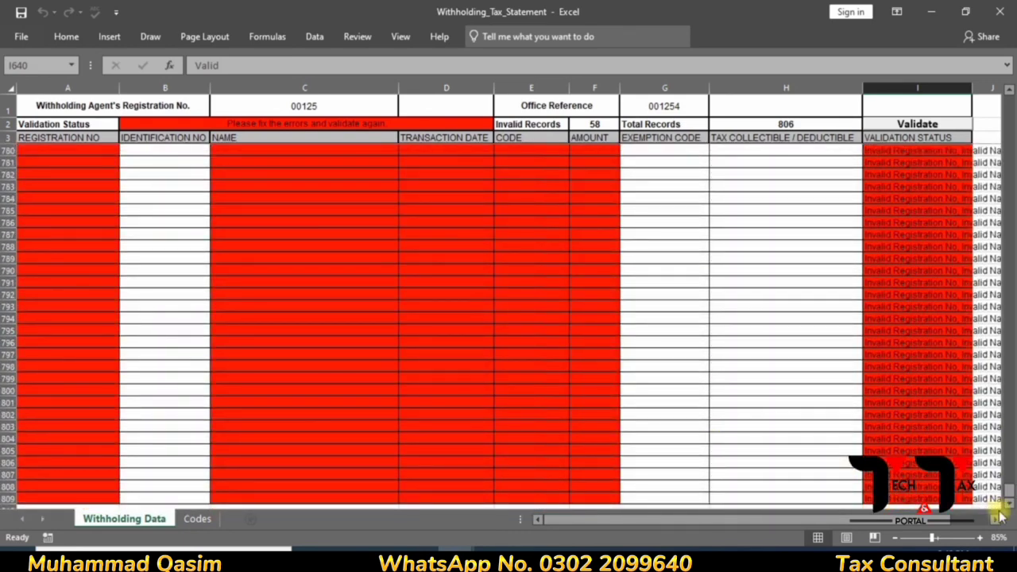
scroll(1010, 511, "down", 1)
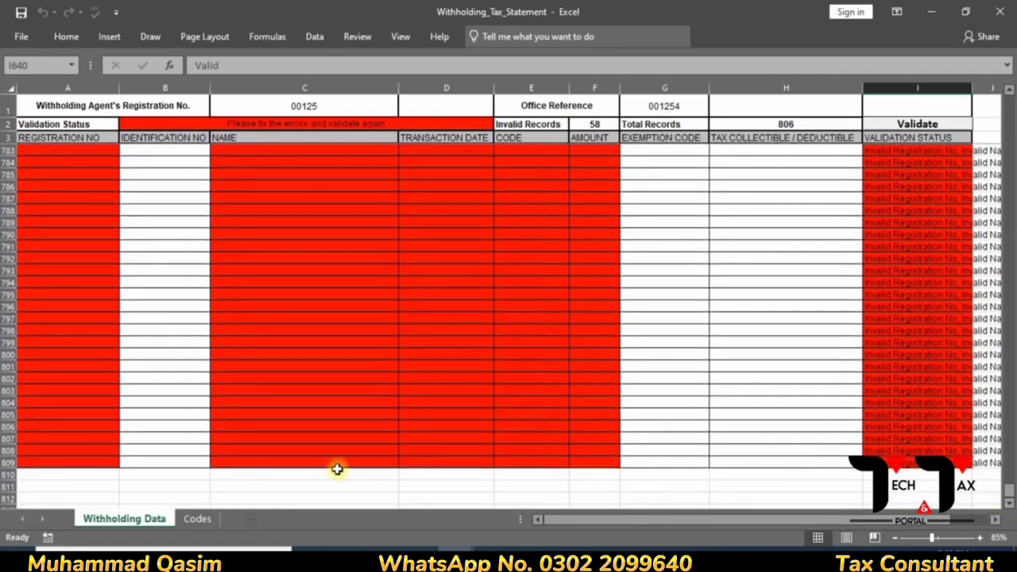
left_click(9, 474)
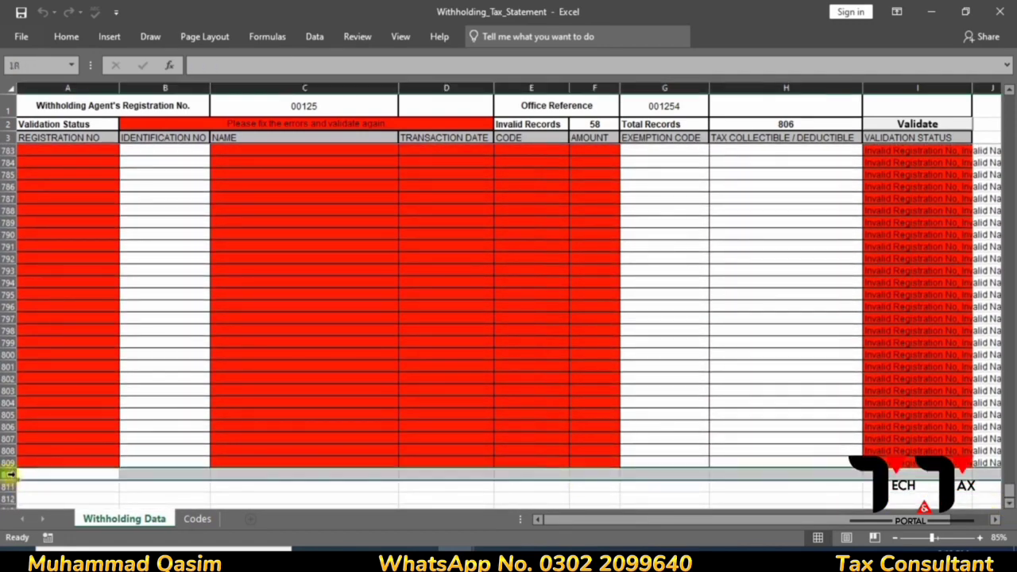
key("ctrl+c")
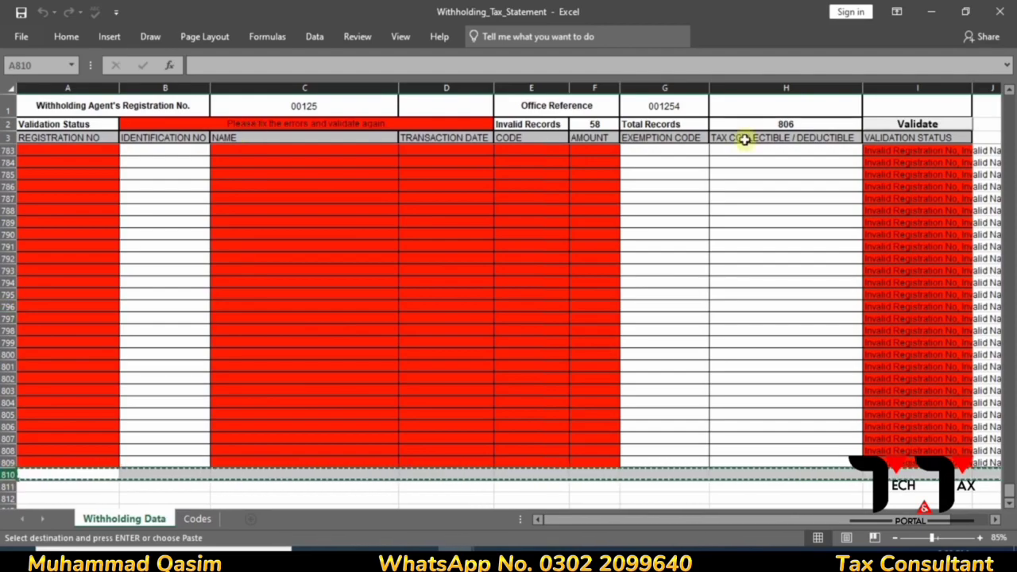
left_click(1007, 89)
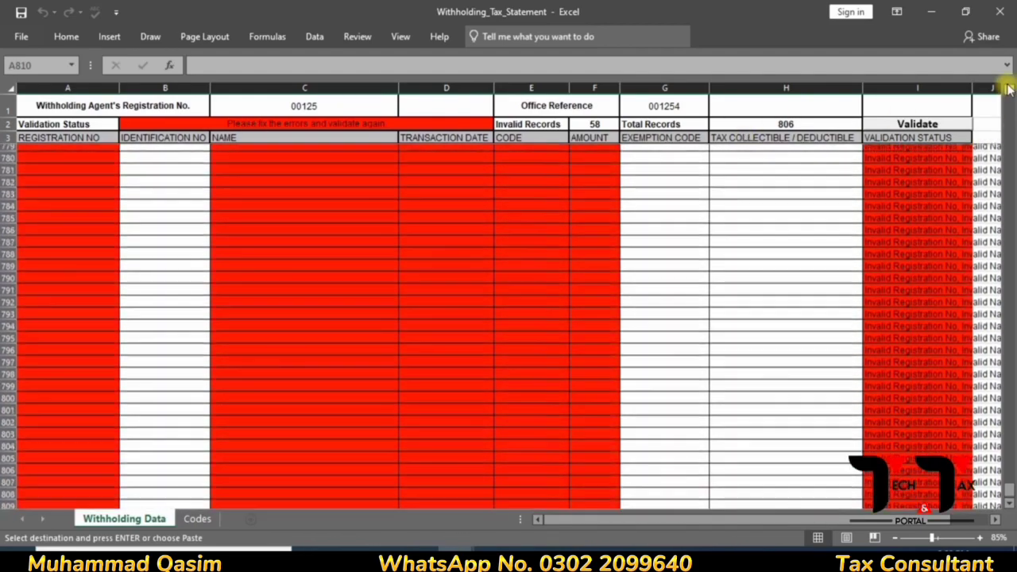
left_click(1008, 91)
left_click(1008, 92)
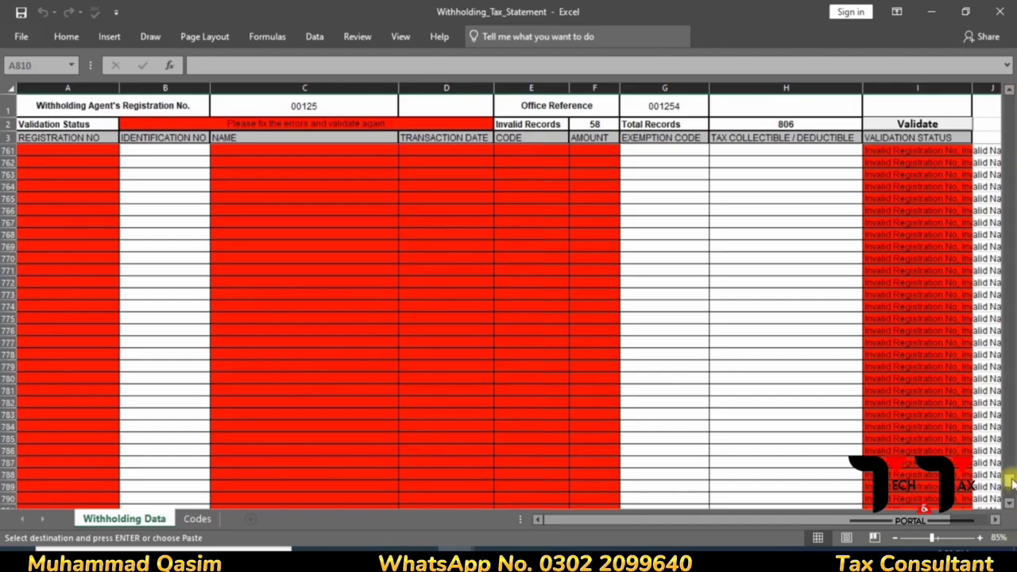
mouse_move(1010, 481)
left_mouse_down()
mouse_move(1008, 461)
mouse_move(1009, 470)
left_mouse_up()
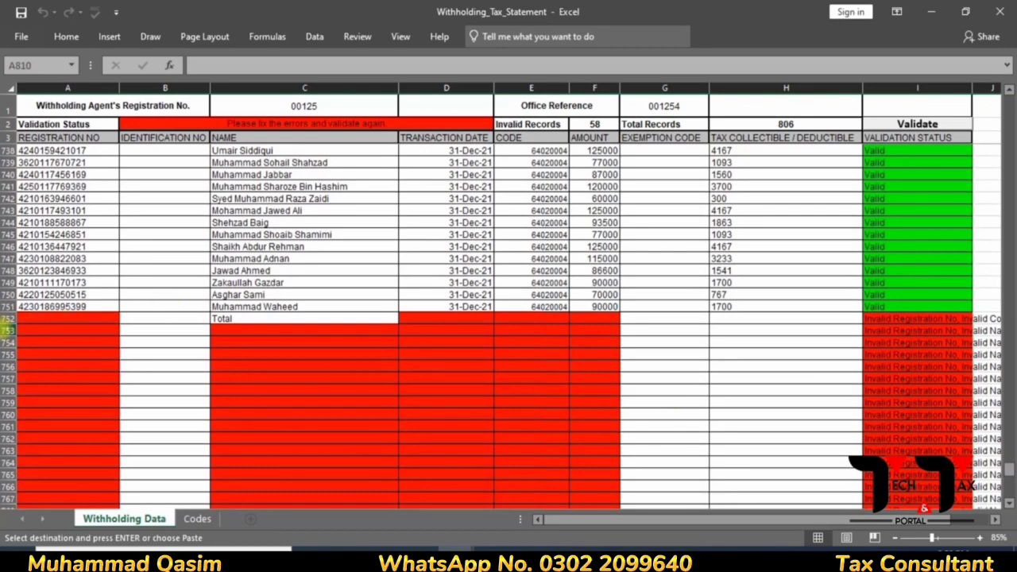
- Overwrite rows 752 onward with the blank row and revalidate to 0 invalid of 748
left_click(10, 317)
mouse_move(10, 318)
left_mouse_down()
mouse_move(11, 500)
mouse_move(11, 316)
left_mouse_up()
key("ctrl+v")
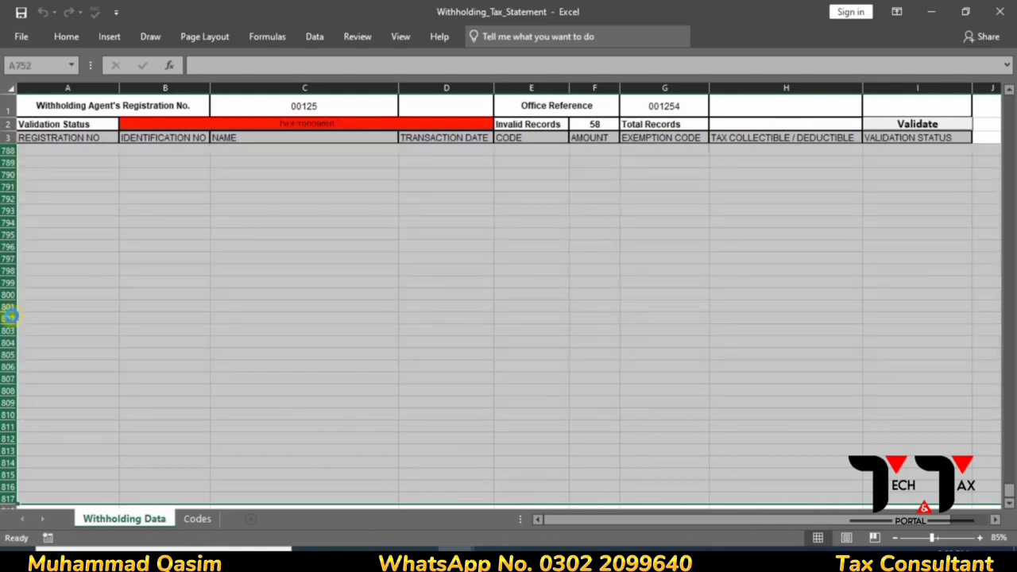
left_click(947, 124)
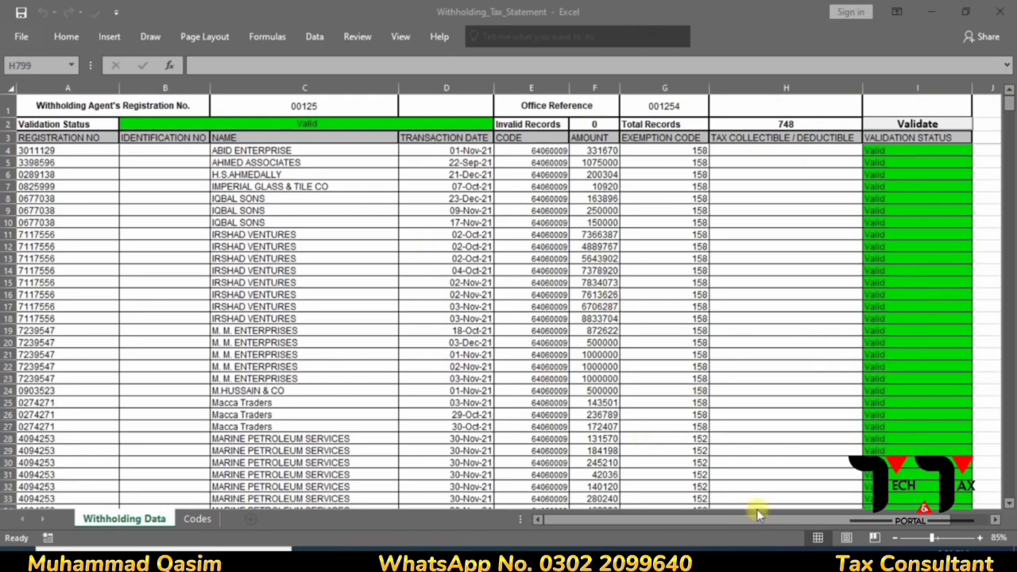
- Close both the Withholding_Tax_Statement and Supplier tax working workbooks
left_click(23, 15)
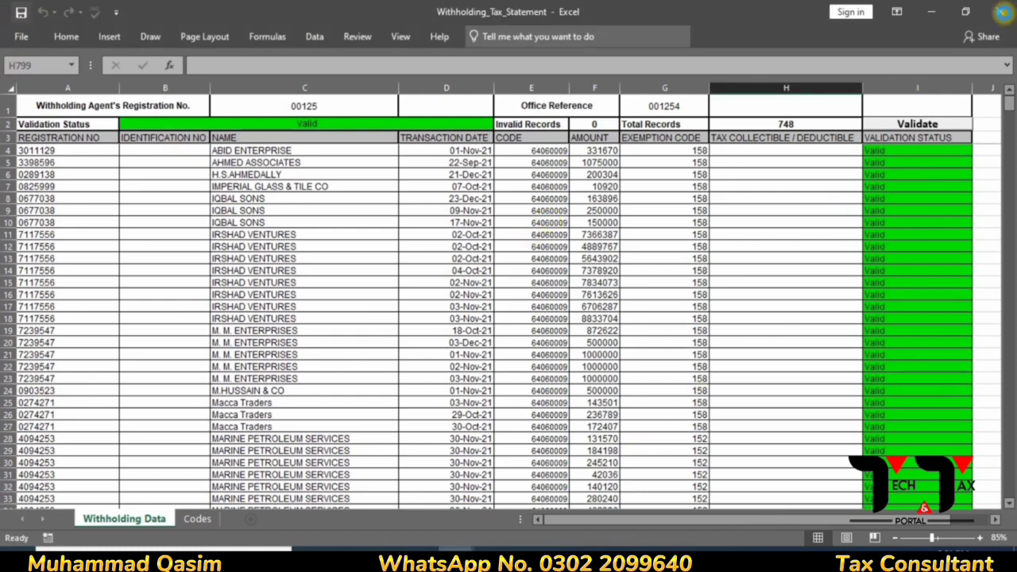
left_click(1003, 11)
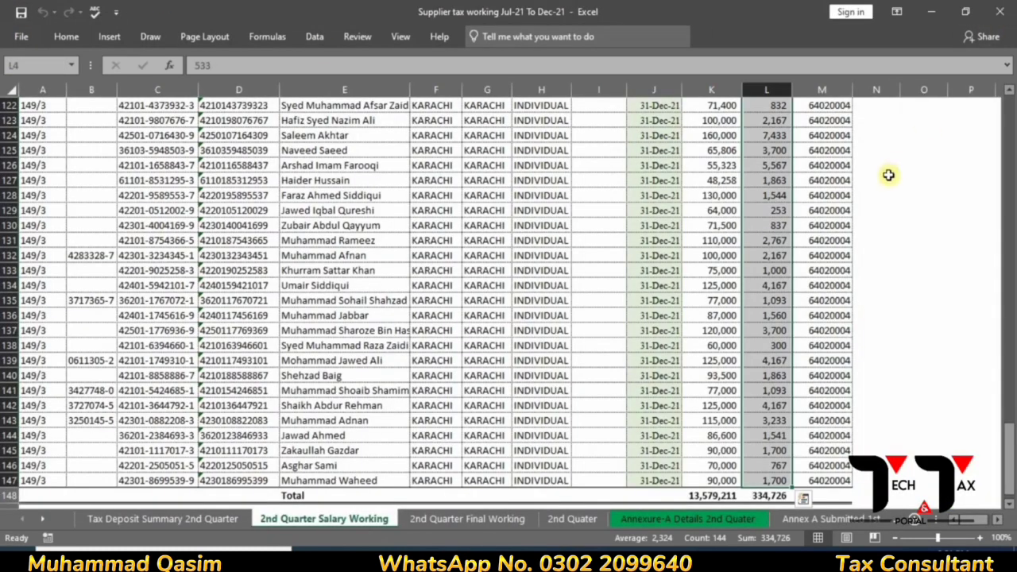
left_click(999, 11)
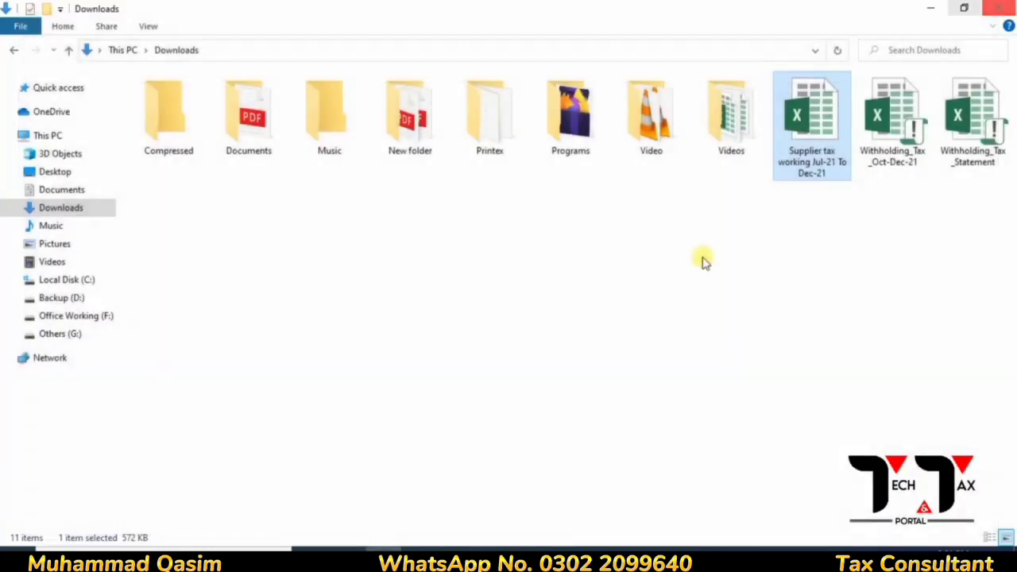
- Switch from the Downloads folder back to the IRIS inbox in Chrome
left_click(940, 532)
mouse_move(577, 550)
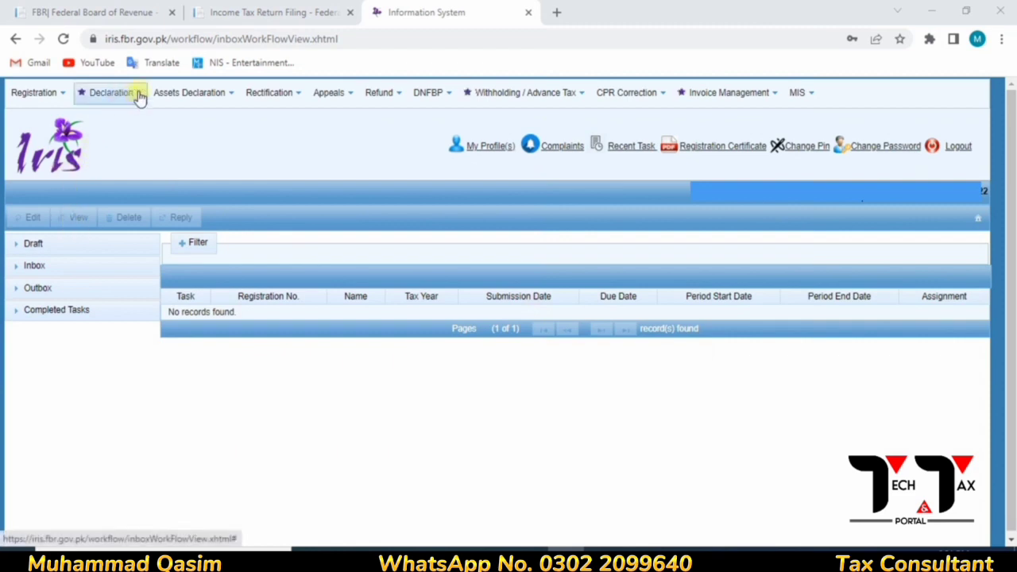
- Open Draft > Withholding / Advance Tax and select the 165(1) statement for Oct–Dec 2021
left_click(554, 103)
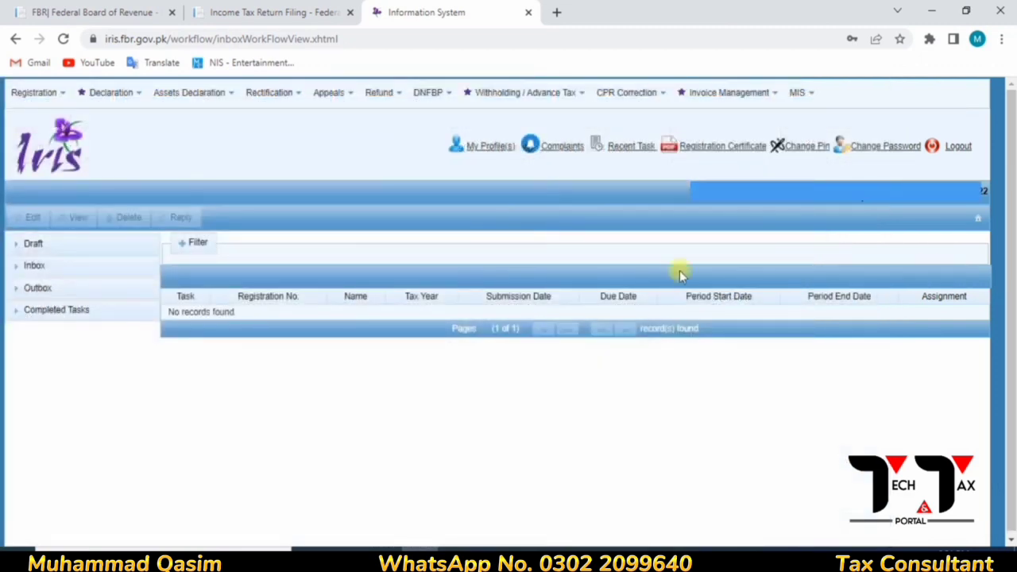
left_click(117, 256)
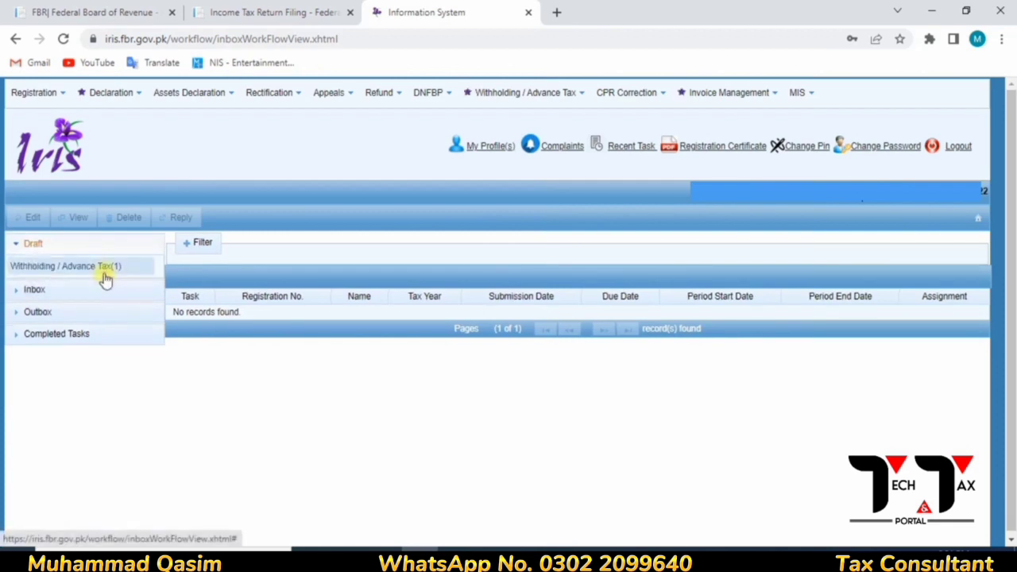
left_click(104, 276)
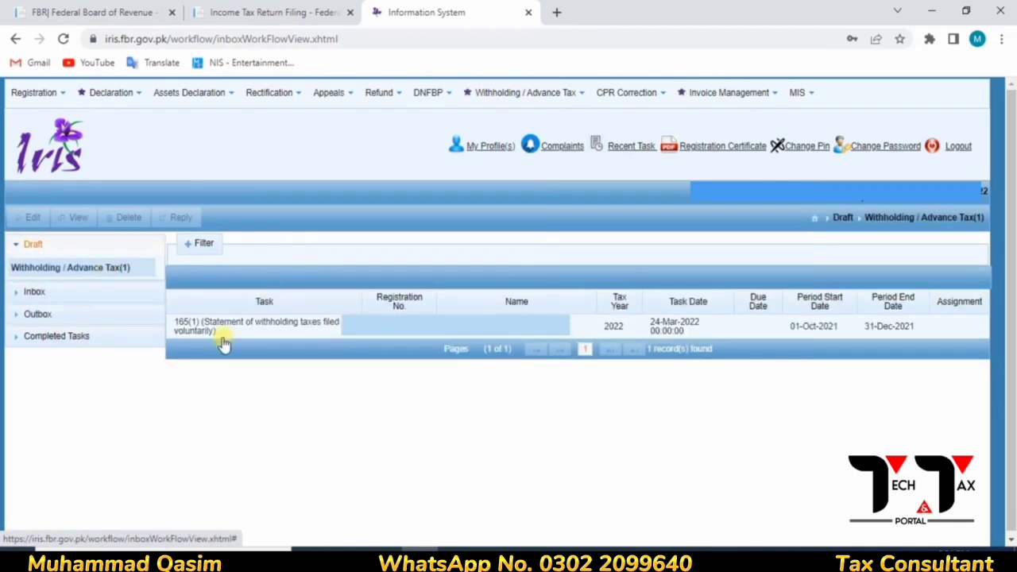
left_click(224, 340)
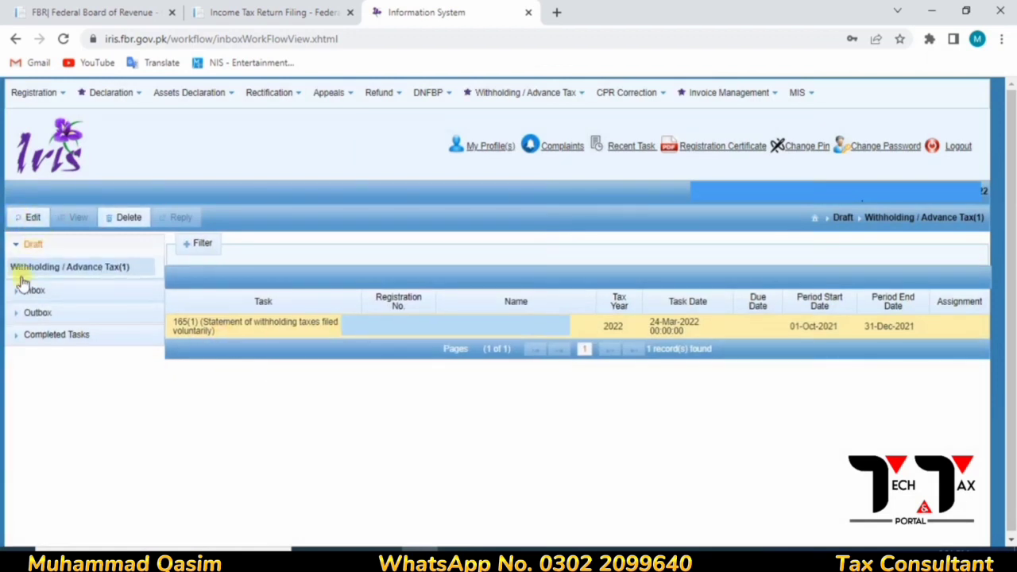
left_click(67, 264)
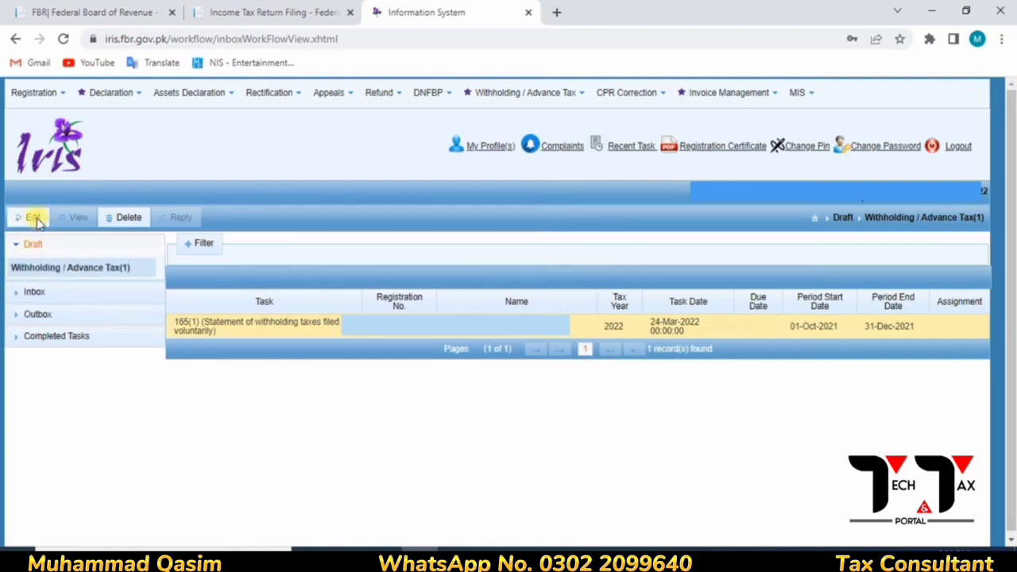
- Edit the 165(1) draft and view its still-empty Withholding Tax records
left_click(32, 218)
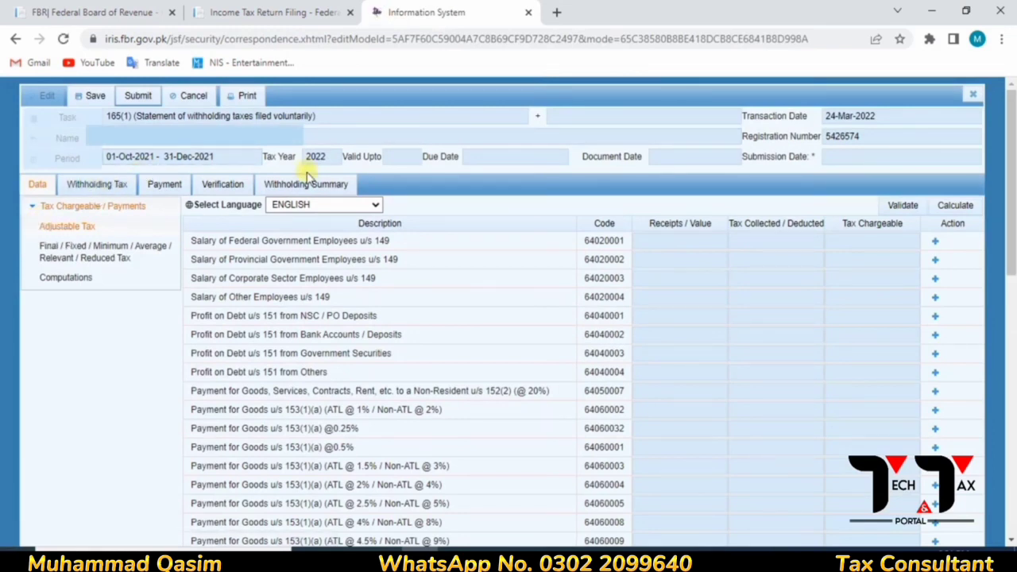
left_click(113, 186)
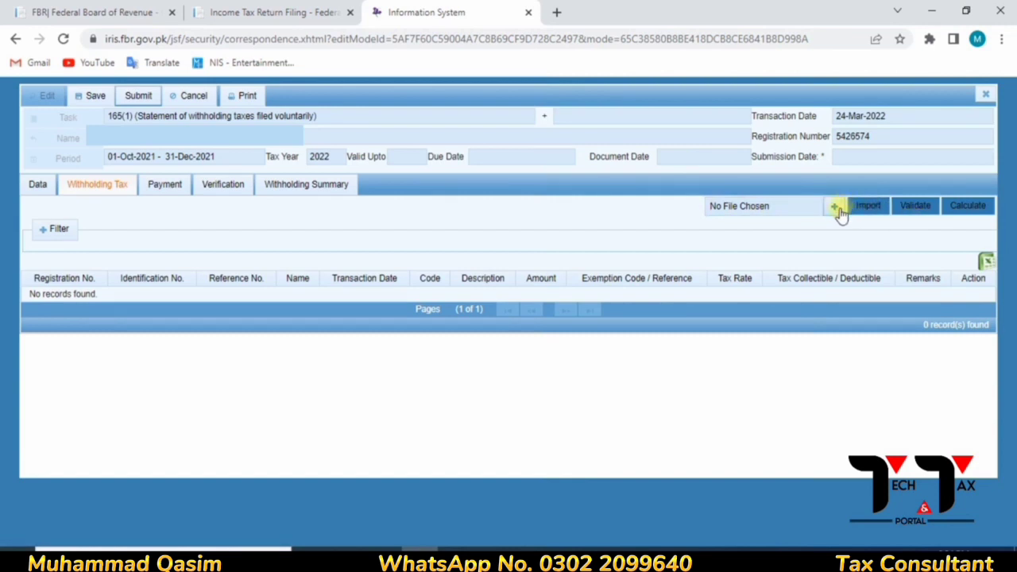
- Attach Withholding_Tax_Statement from the Downloads folder as the import file
left_click(838, 209)
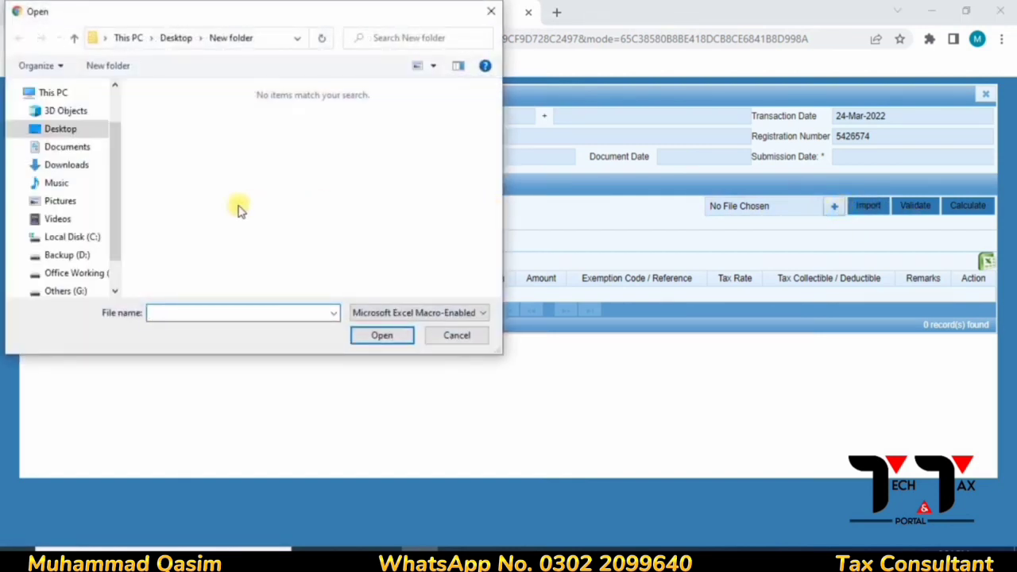
left_click(70, 168)
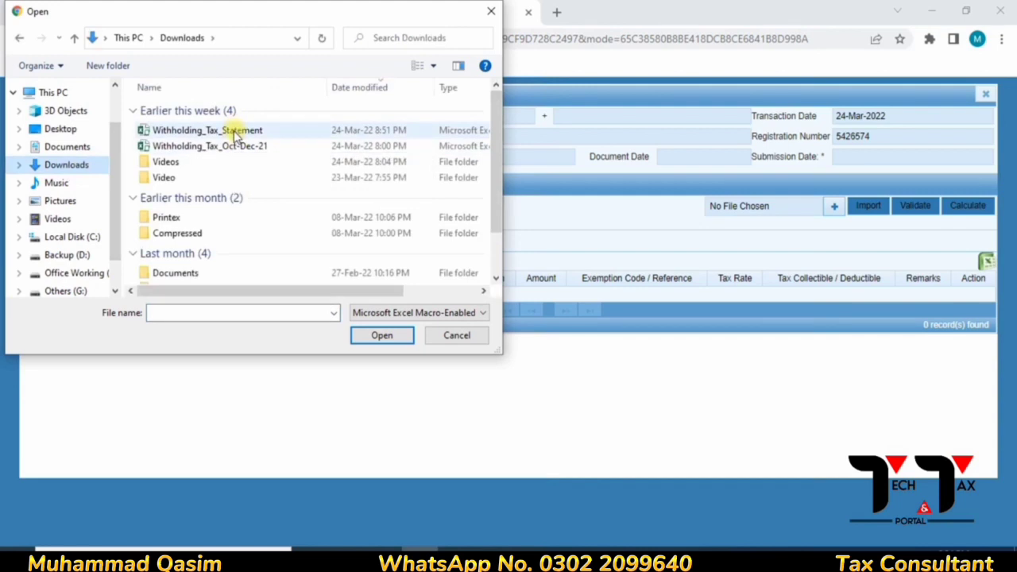
left_click(236, 135)
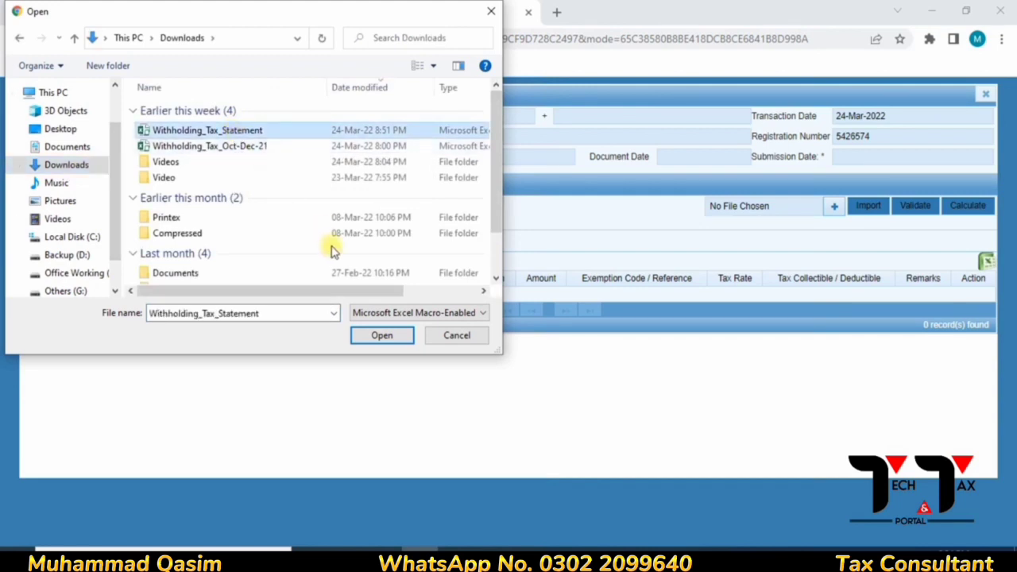
left_click(390, 340)
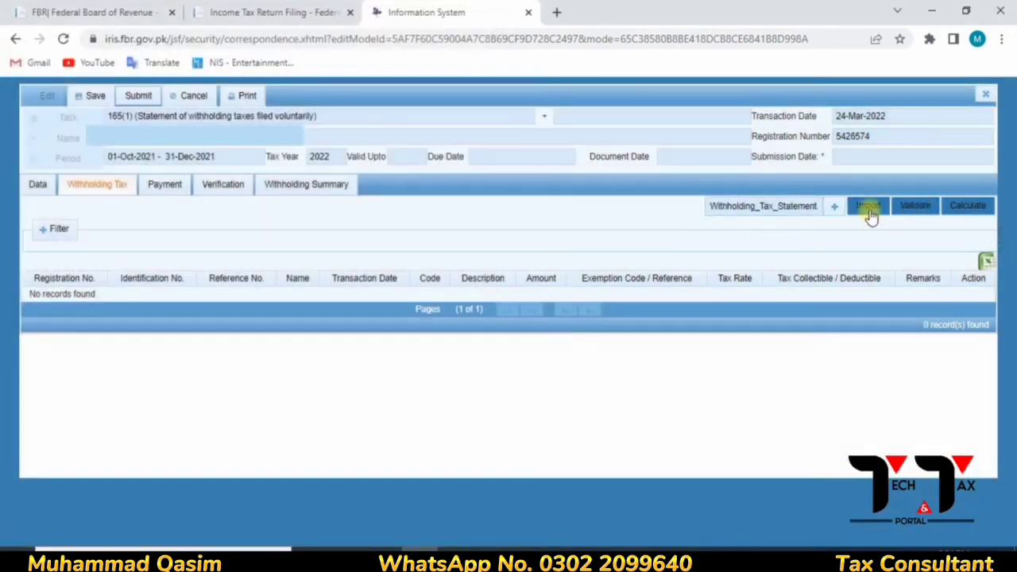
- Import the withholding records from the chosen file, then validate and calculate them
left_click(870, 209)
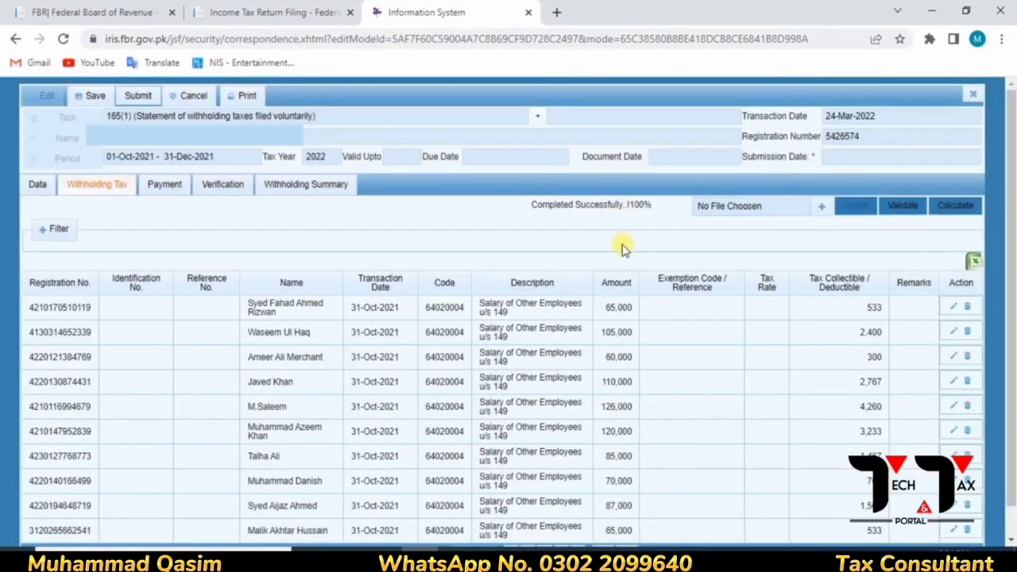
left_click(892, 213)
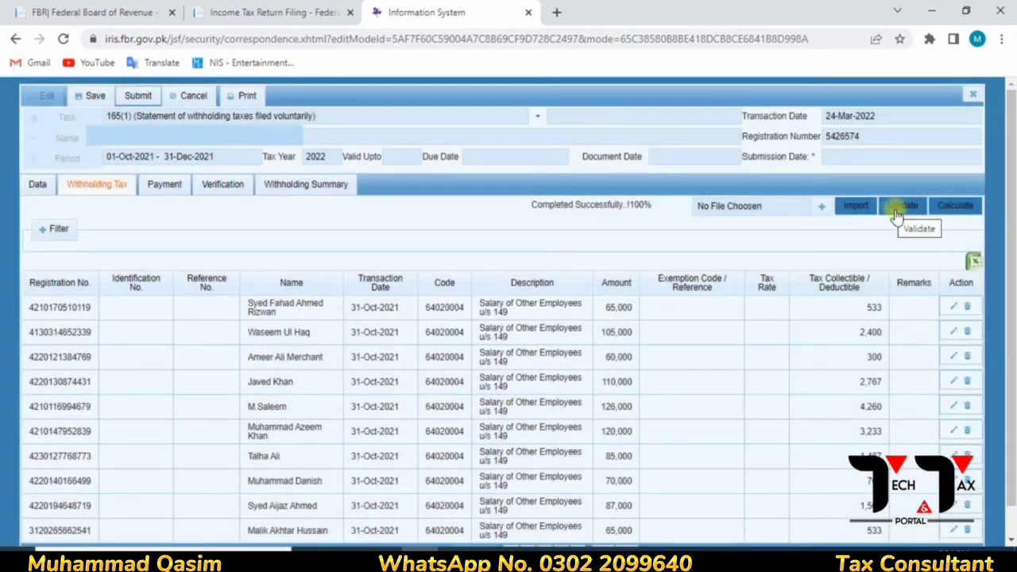
left_click(894, 211)
left_click(951, 212)
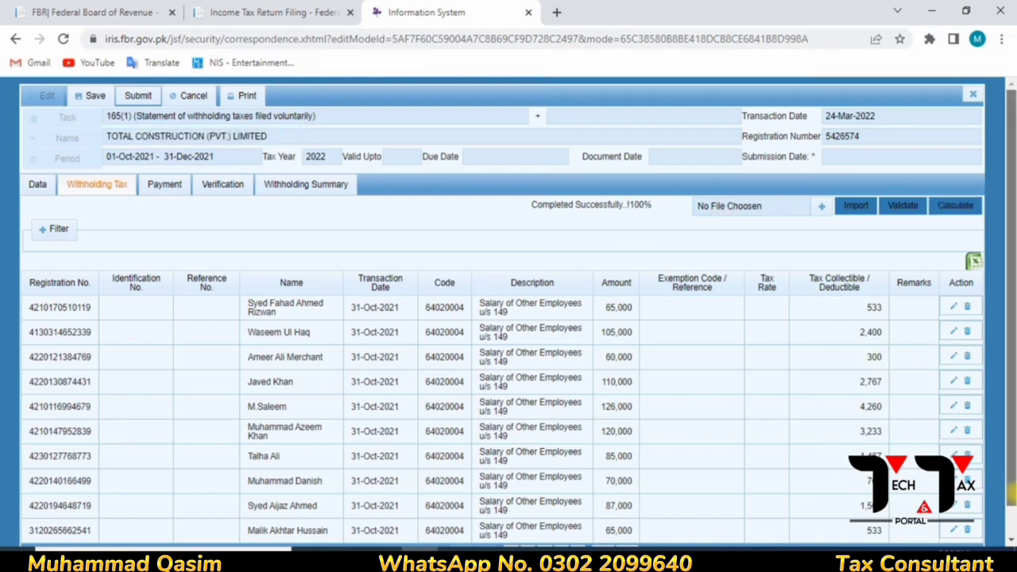
- Page through withholding record pages 2 to 5, then show the Data tab's tax chargeable list
scroll(1011, 477, "down", 1)
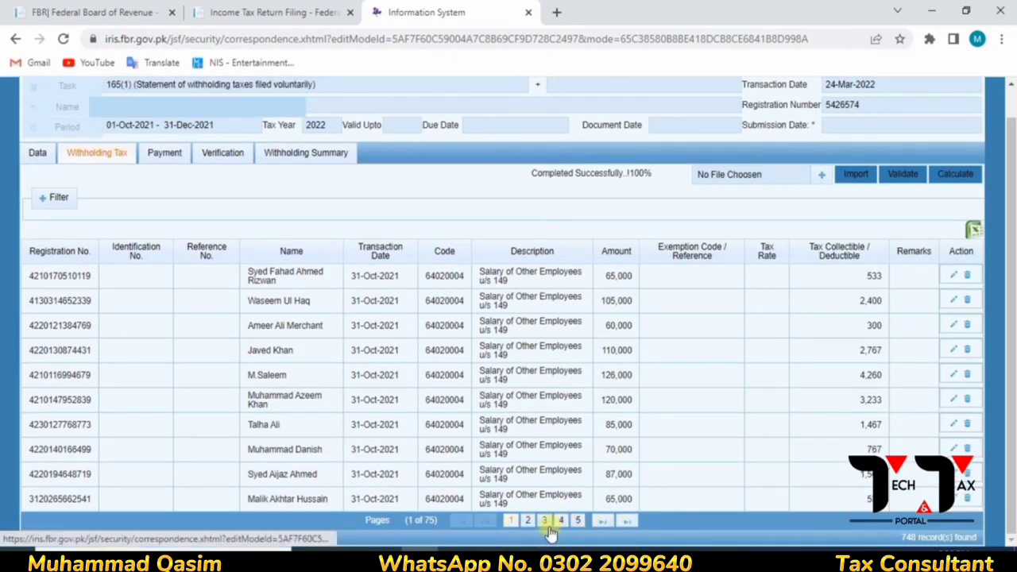
left_click(527, 521)
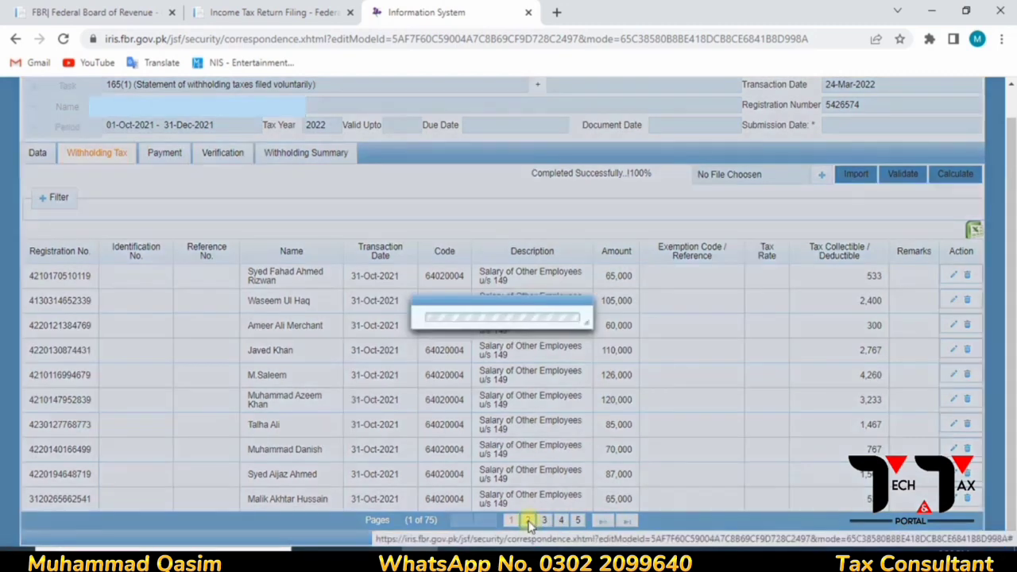
left_click(544, 521)
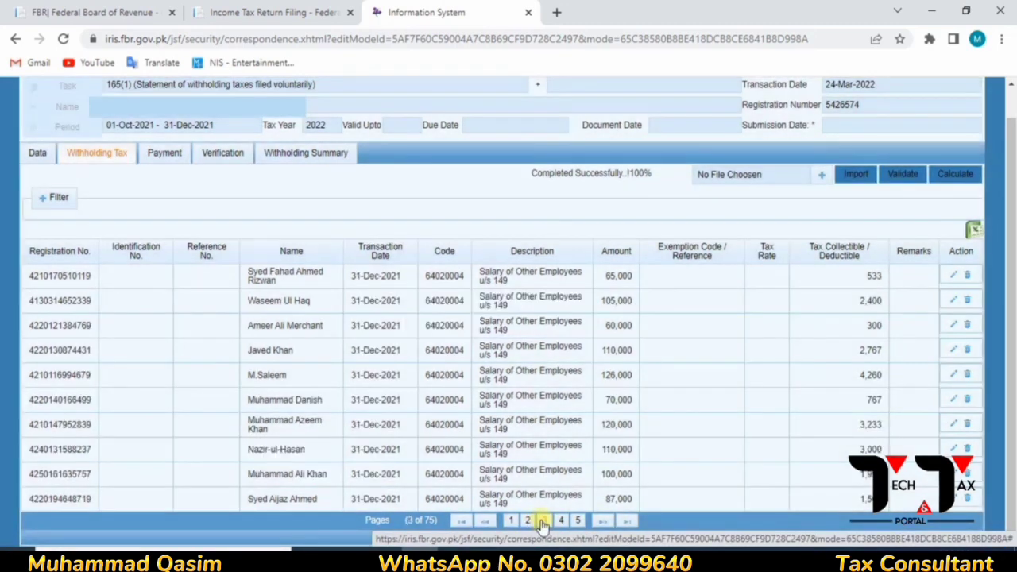
left_click(562, 521)
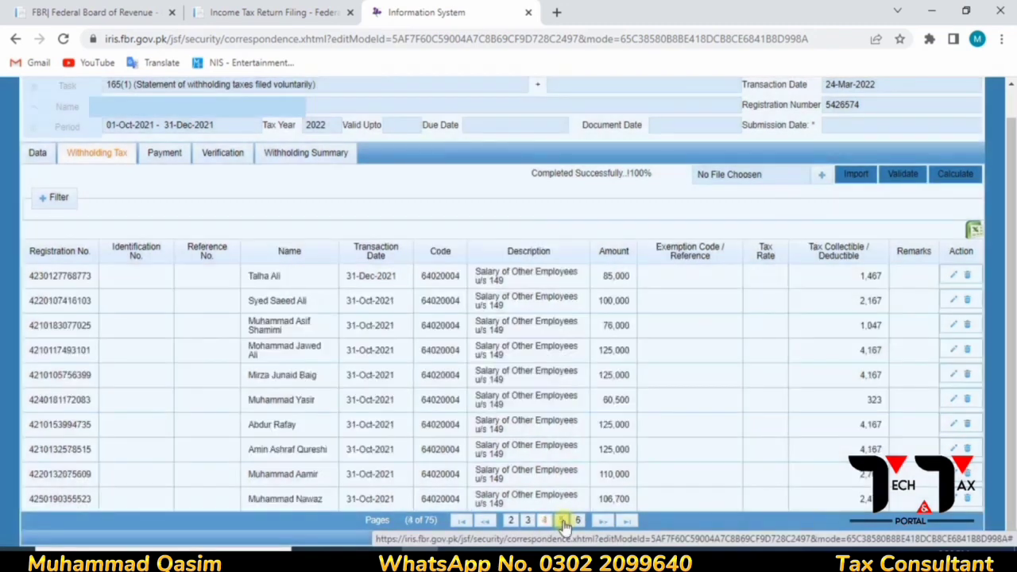
left_click(562, 521)
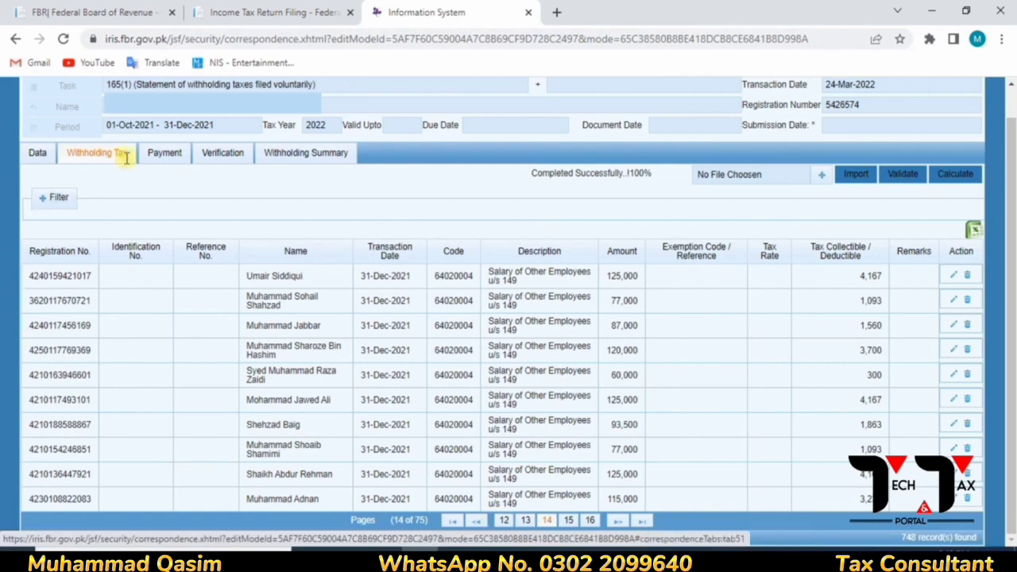
left_click(32, 153)
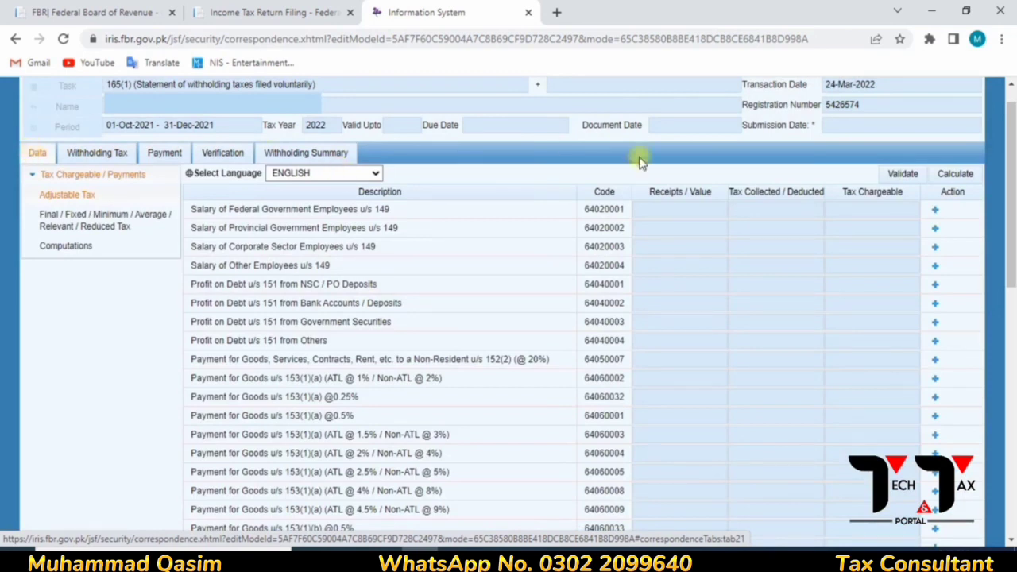
- Validate and calculate the Data tab to fill 13,579,211 salaries and 334,726 tax, then compare with Excel
left_click(904, 176)
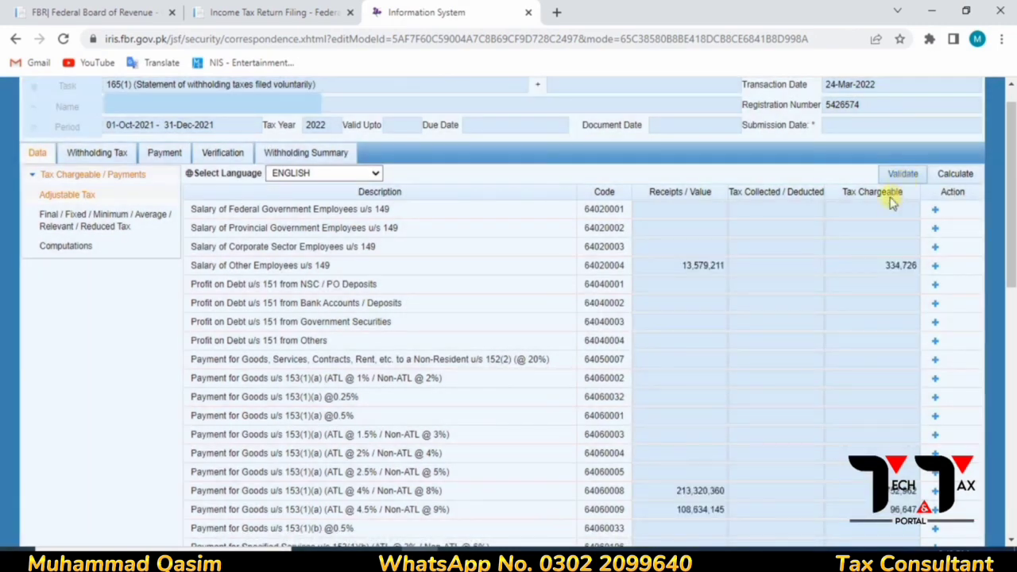
left_click(955, 175)
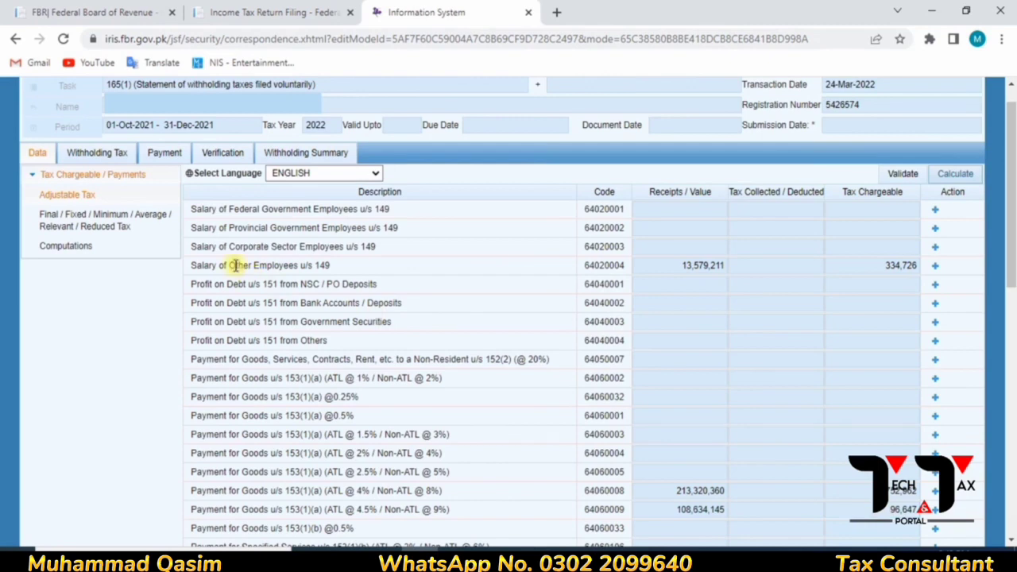
left_click(162, 153)
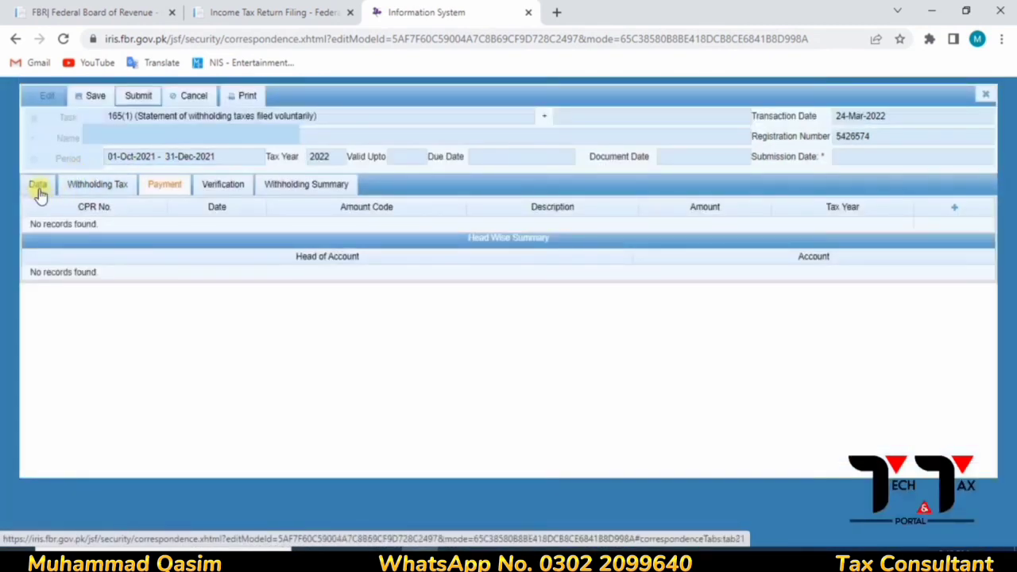
left_click(38, 189)
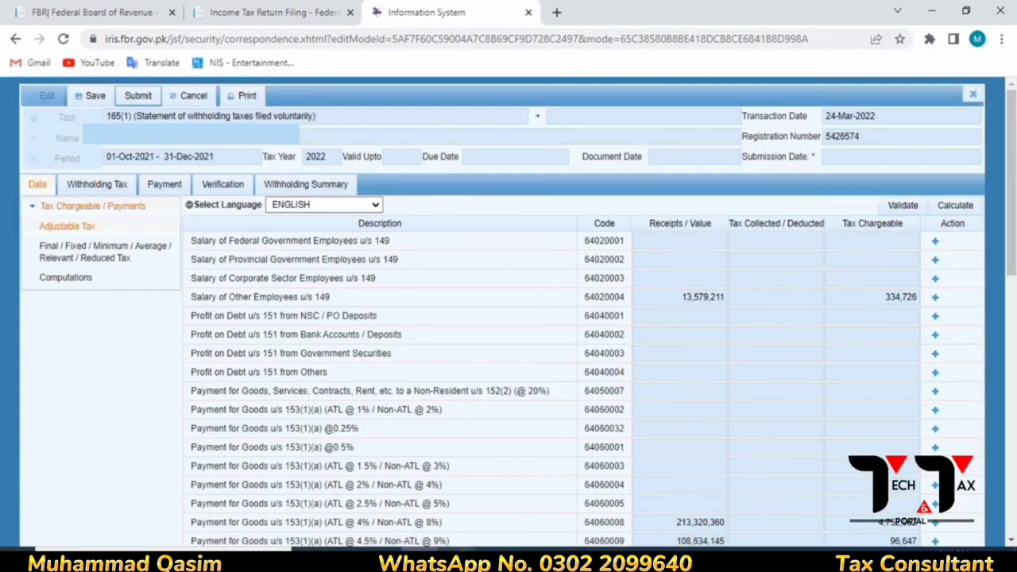
left_click(456, 559)
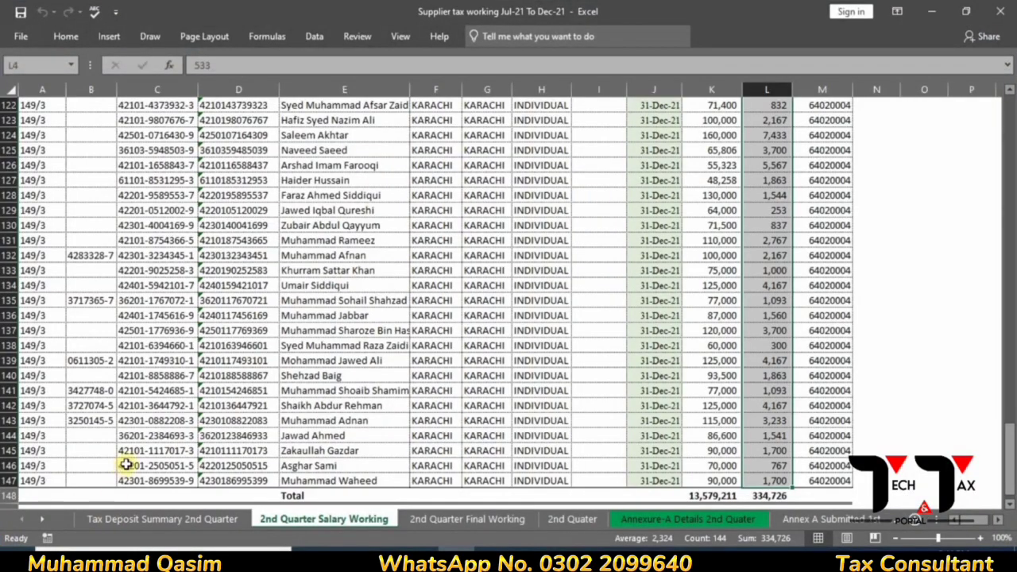
- On the Tax Deposit Summary 2nd Quarter sheet, hide 3rd-quarter rows 45–64 and 1st-quarter rows 15–16
left_click(112, 518)
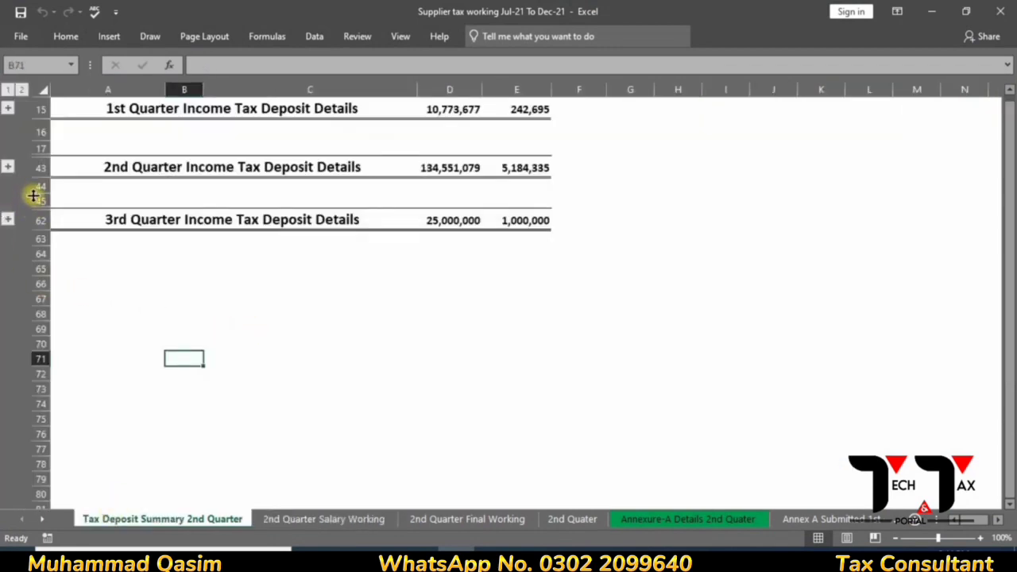
left_click(33, 195)
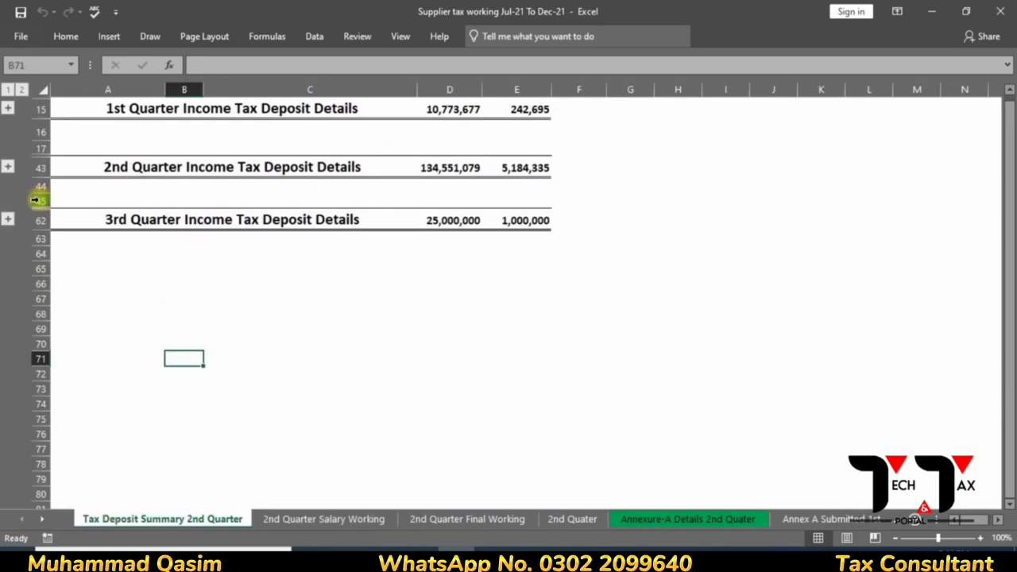
left_click_drag(37, 200, 44, 248)
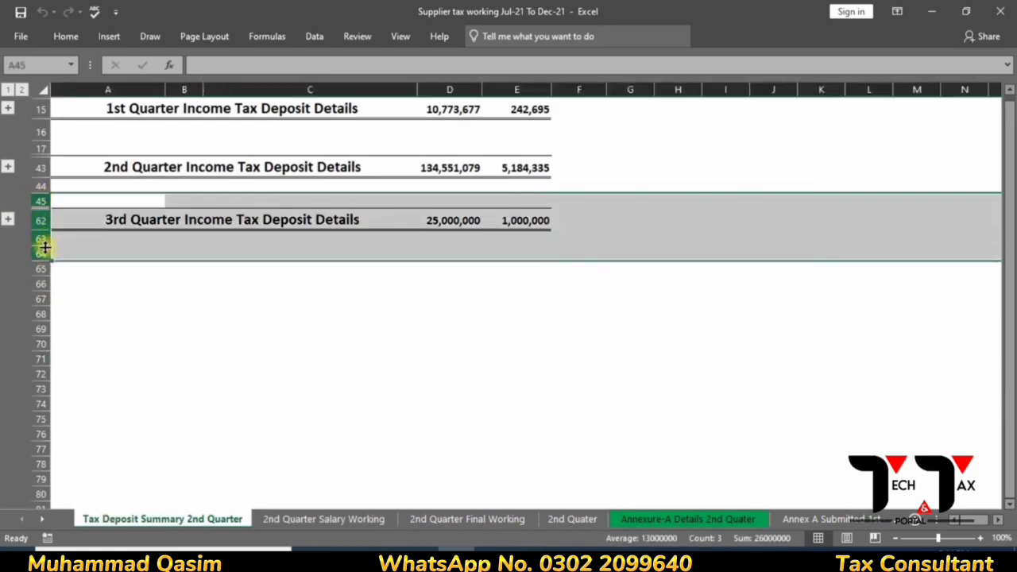
right_click(44, 248)
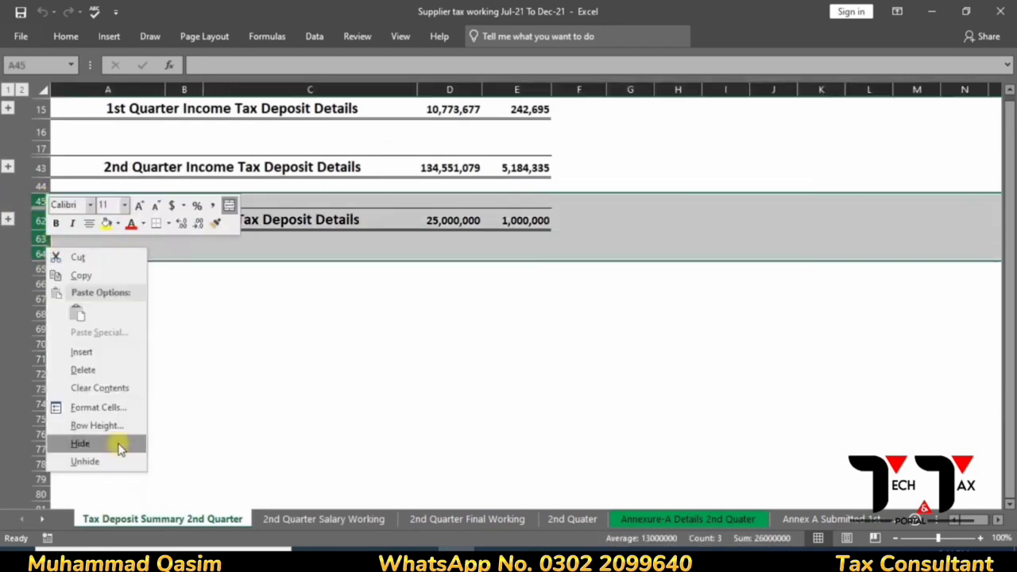
left_click(119, 449)
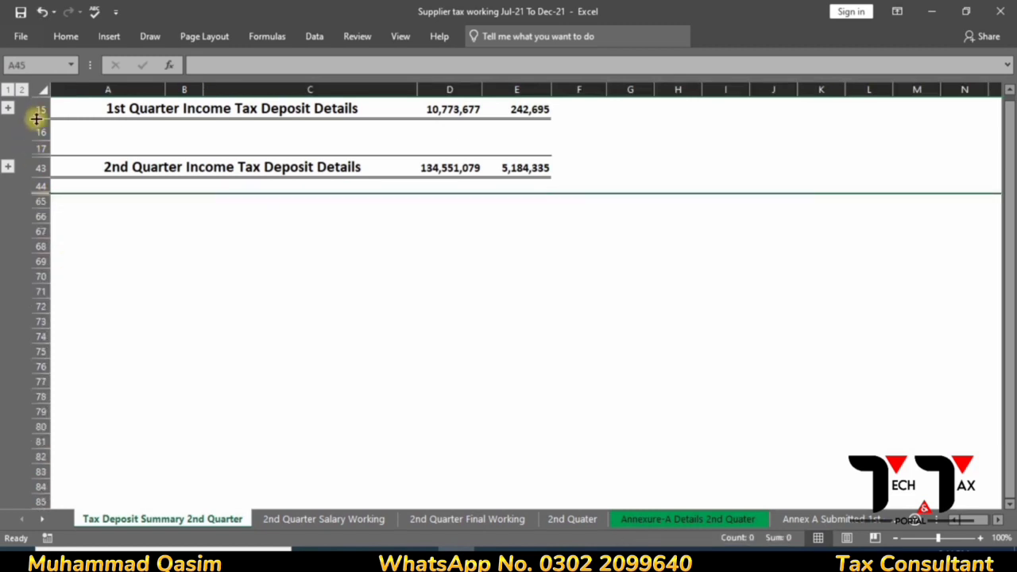
left_click_drag(36, 131, 35, 91)
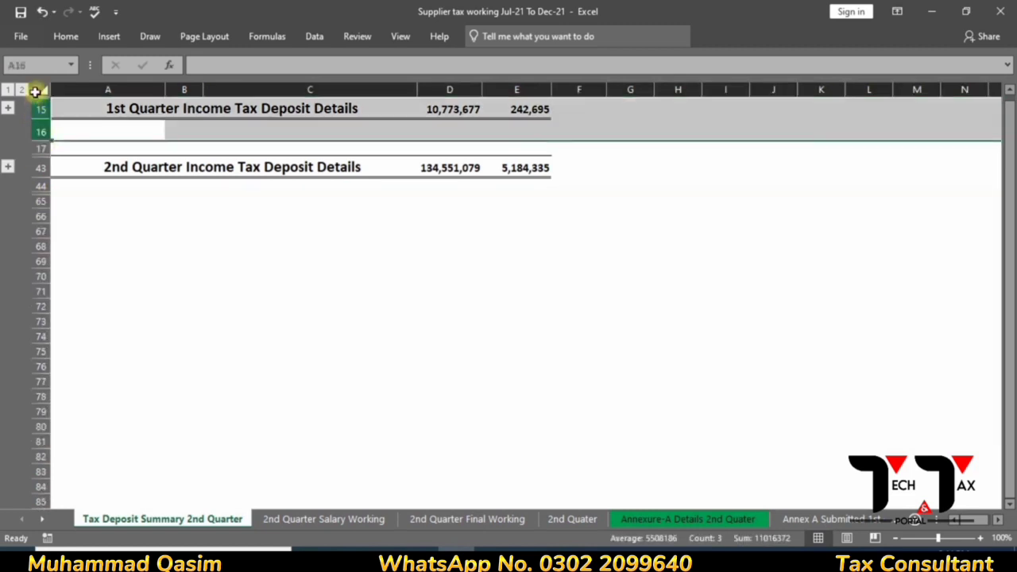
right_click(35, 104)
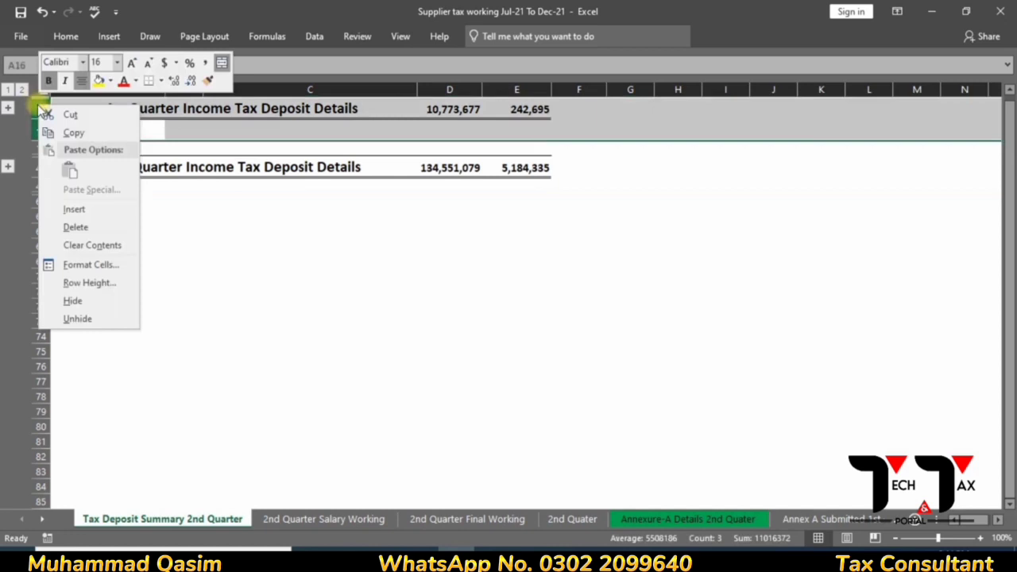
left_click(72, 300)
left_click(101, 309)
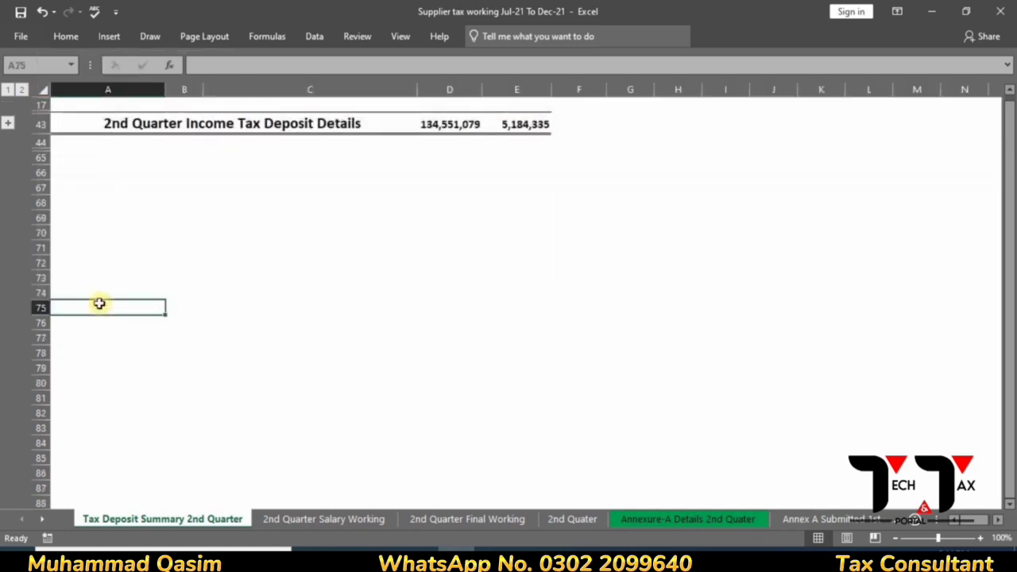
- Expand the 2nd quarter CPR details and compare the E41 salary total of 334,726 with IRIS
left_click(9, 124)
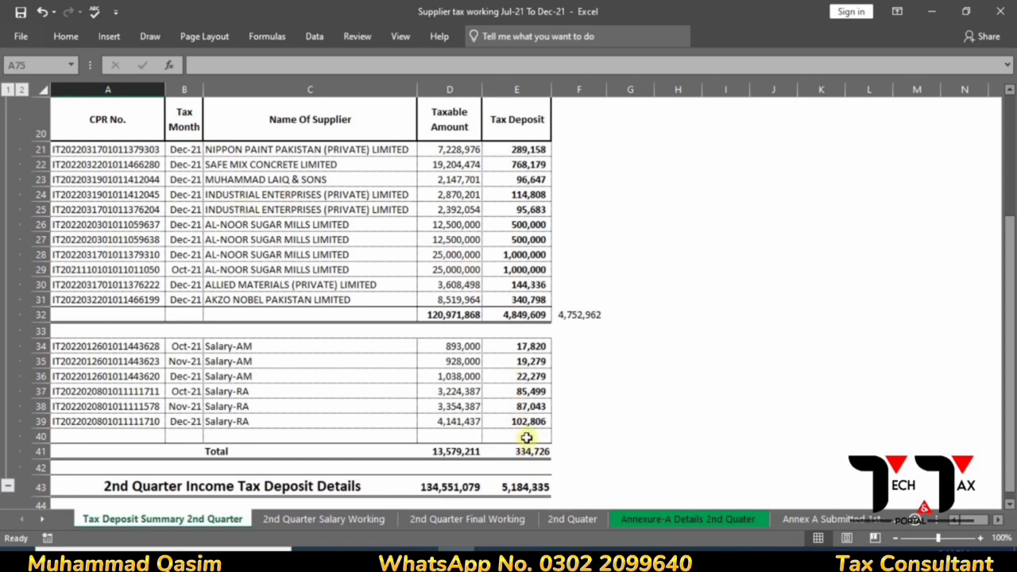
left_click(528, 450)
key("alt+Tab")
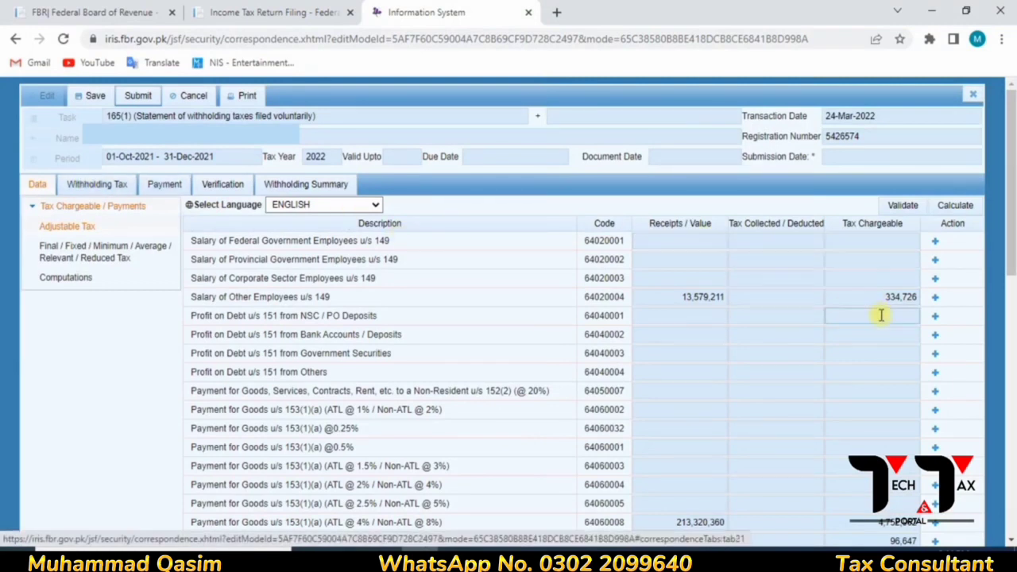
key("alt+Tab")
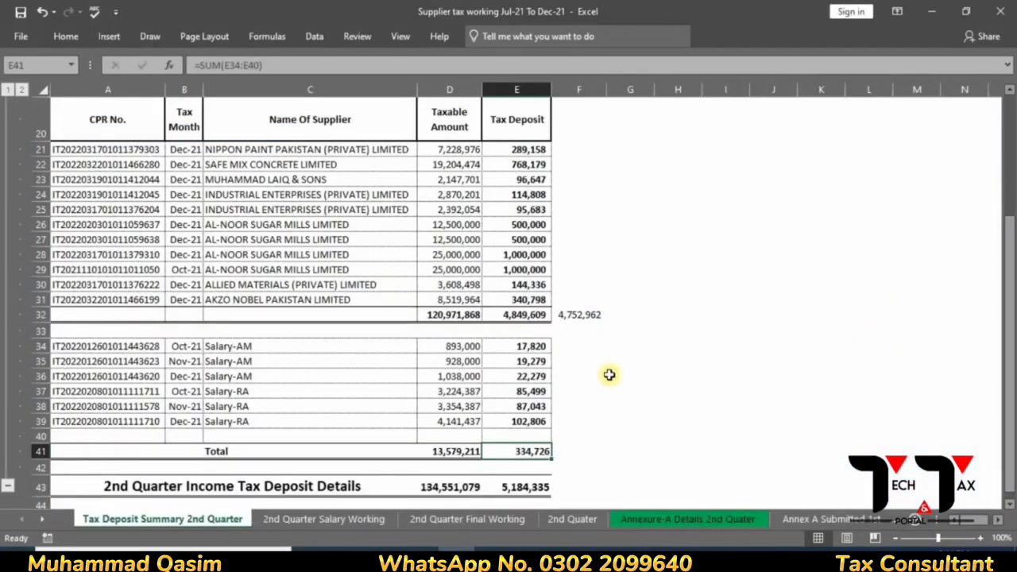
key("alt+Tab")
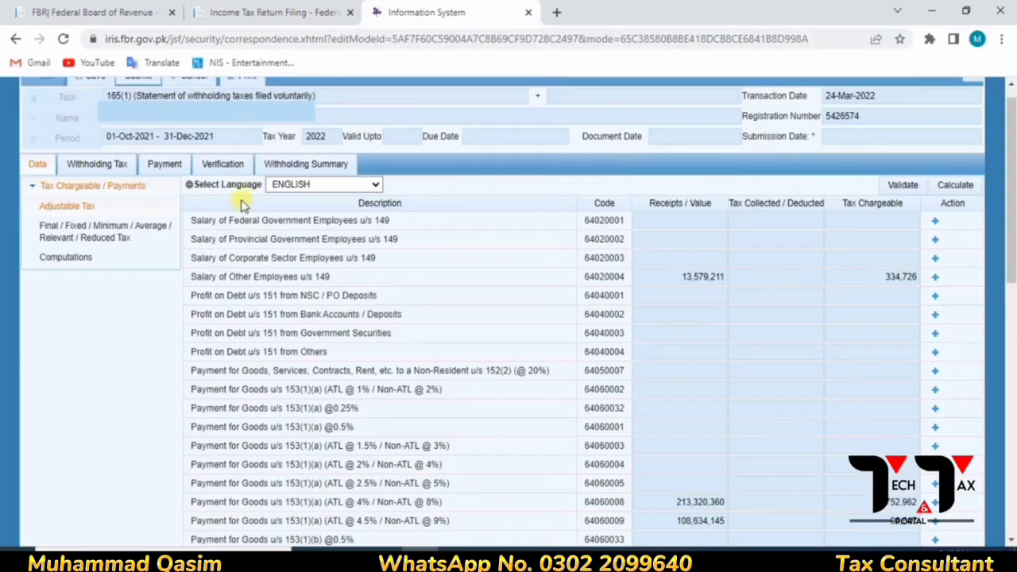
- In the payment section, add the October salary CPR from cell A34, the 17820 payment
left_click(153, 172)
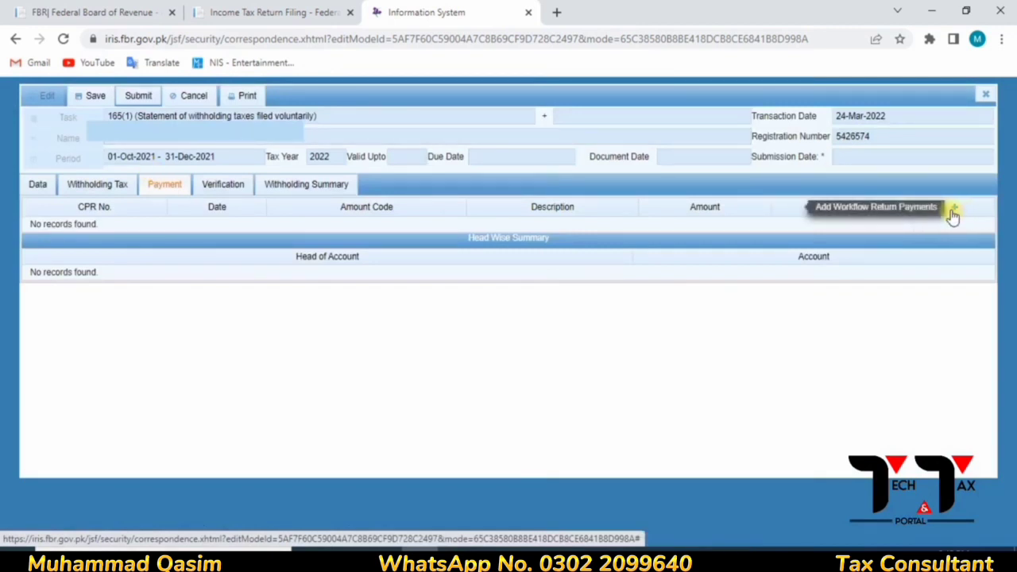
left_click(954, 212)
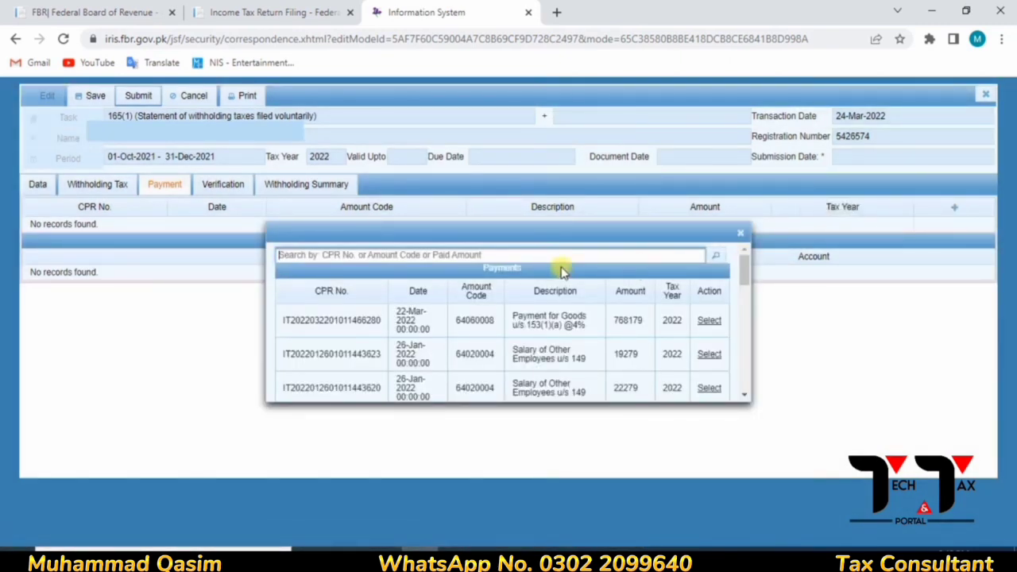
key("alt+Tab")
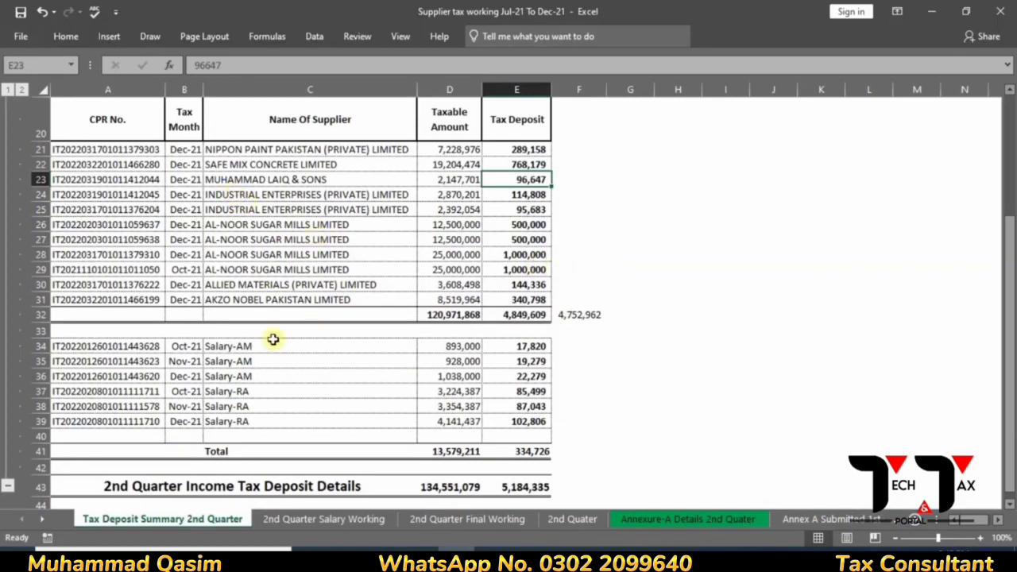
left_click(148, 351)
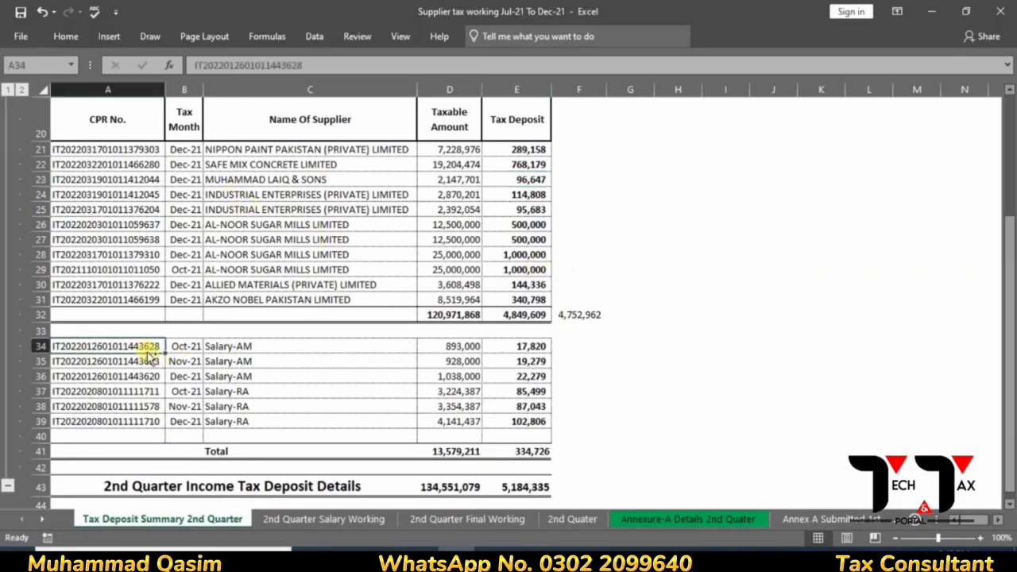
key("ctrl+c")
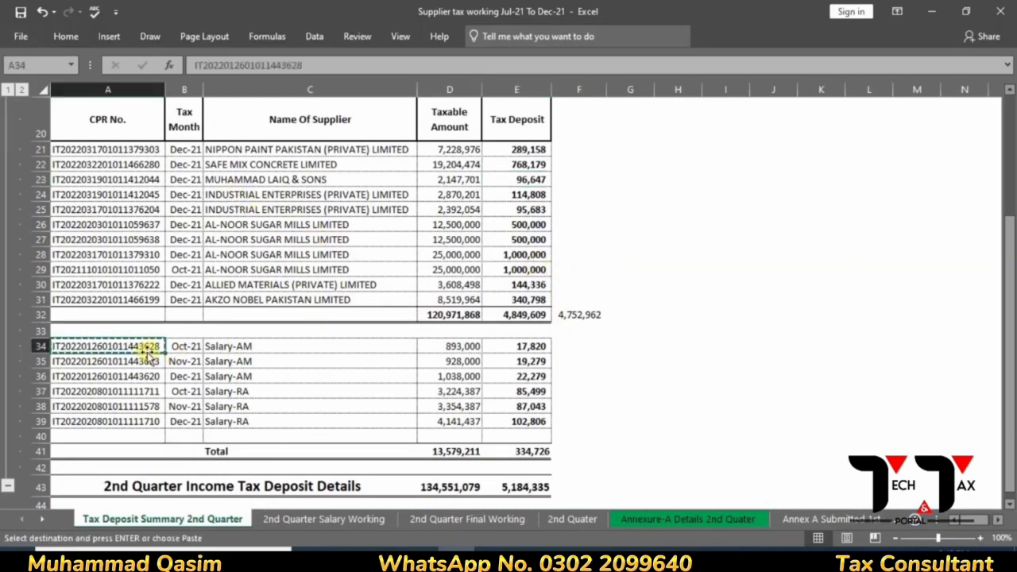
key("alt+Tab")
key("ctrl+v")
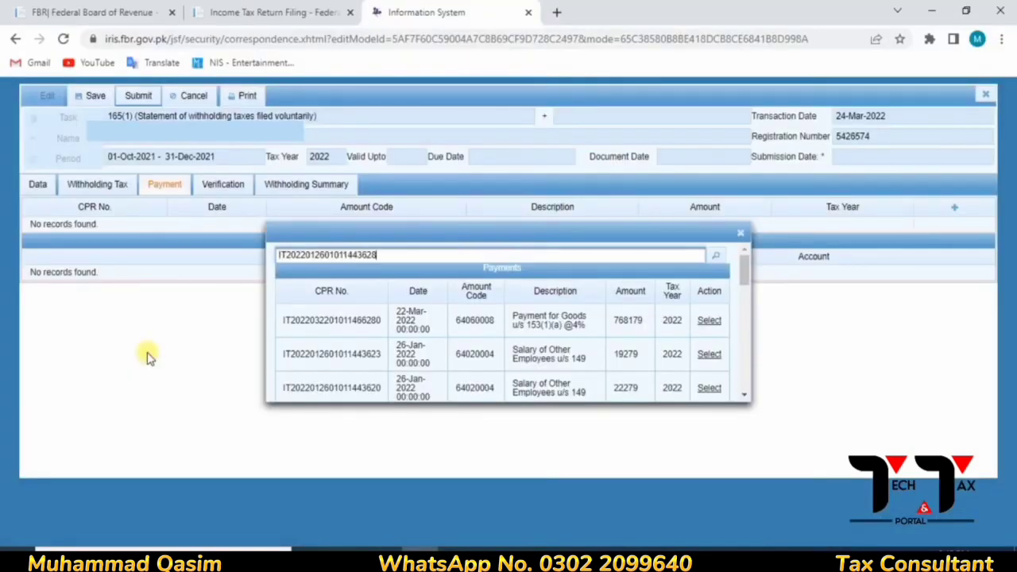
left_click(717, 256)
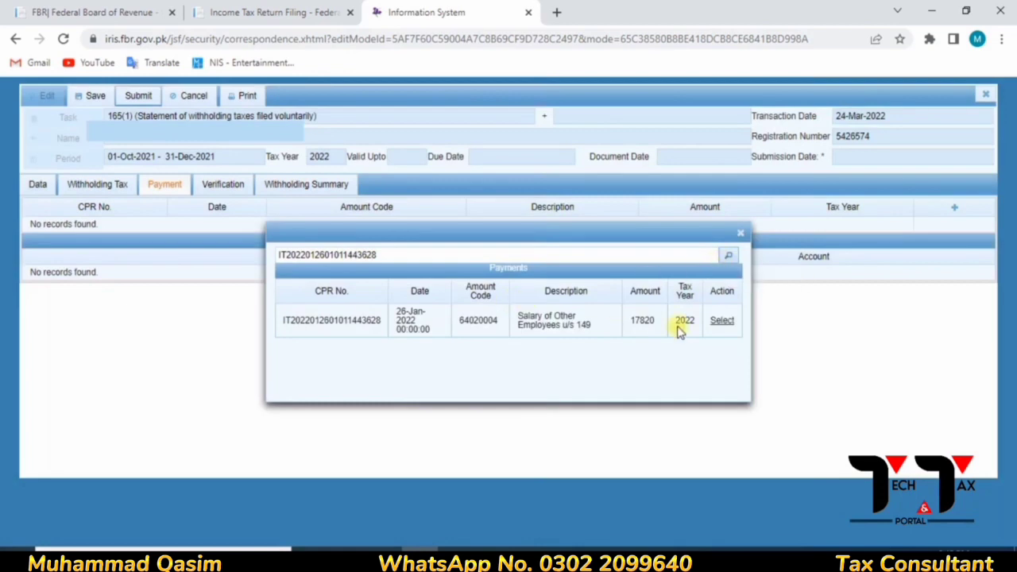
left_click(721, 321)
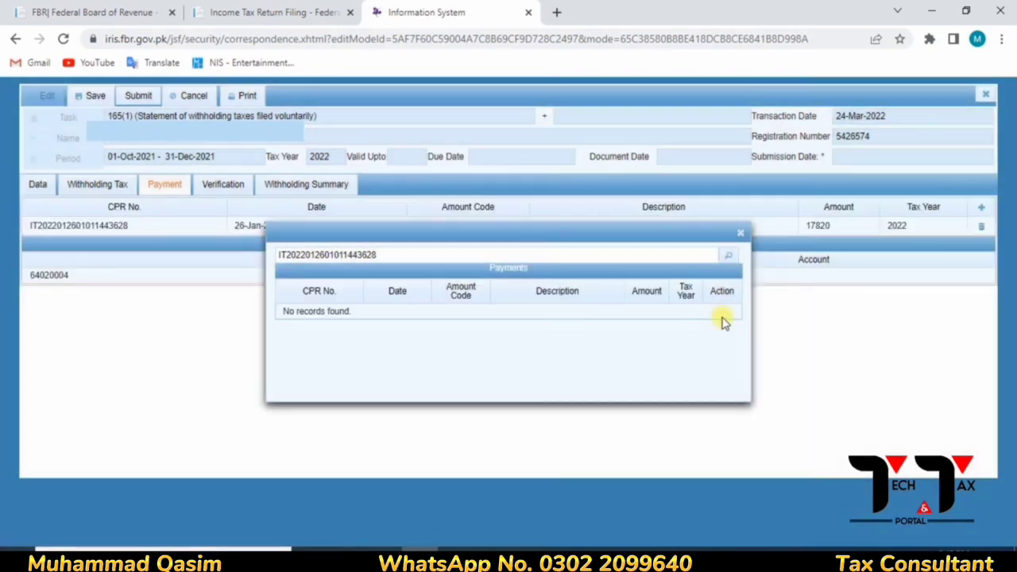
- Add the Nov-21 Salary-AM CPR from cell A35, the 19279 payment
key("alt+Tab")
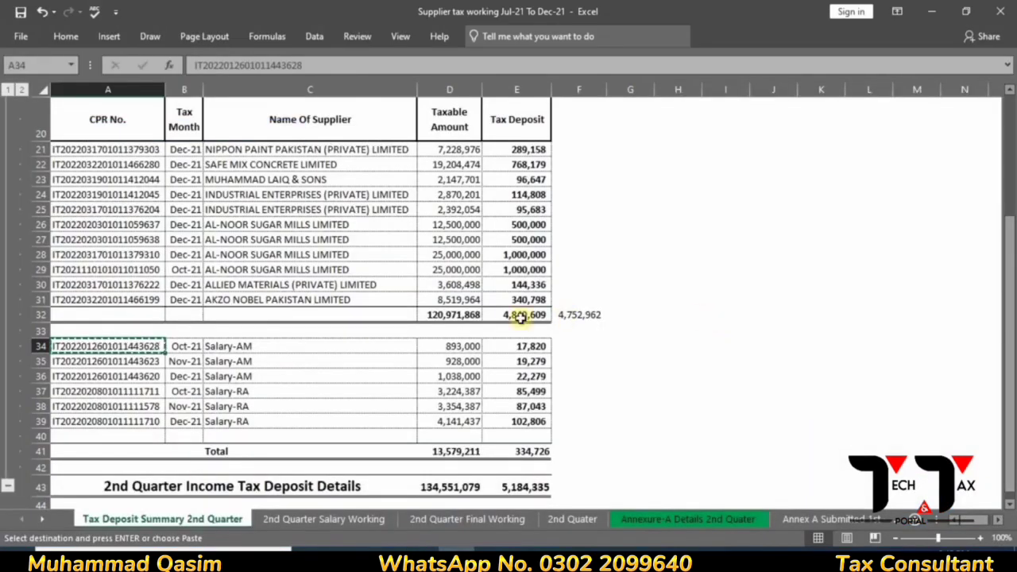
left_click(149, 363)
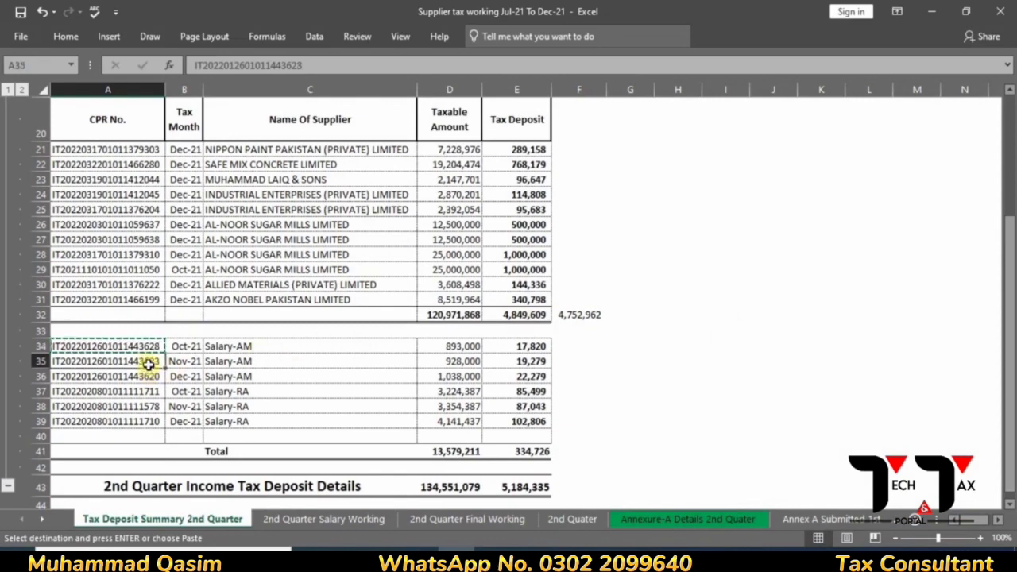
key("ctrl+c")
key("alt+Tab")
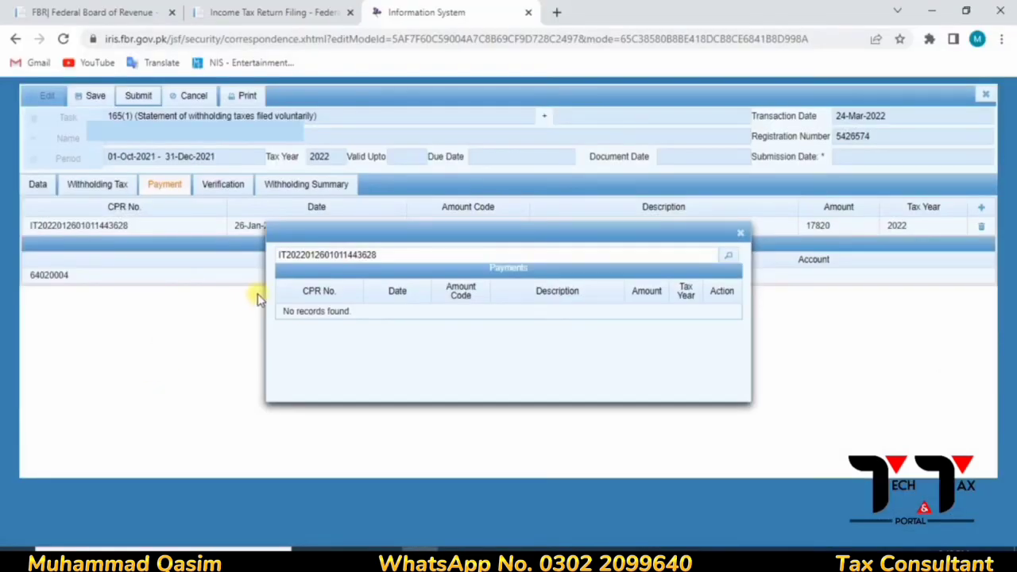
left_click(388, 255)
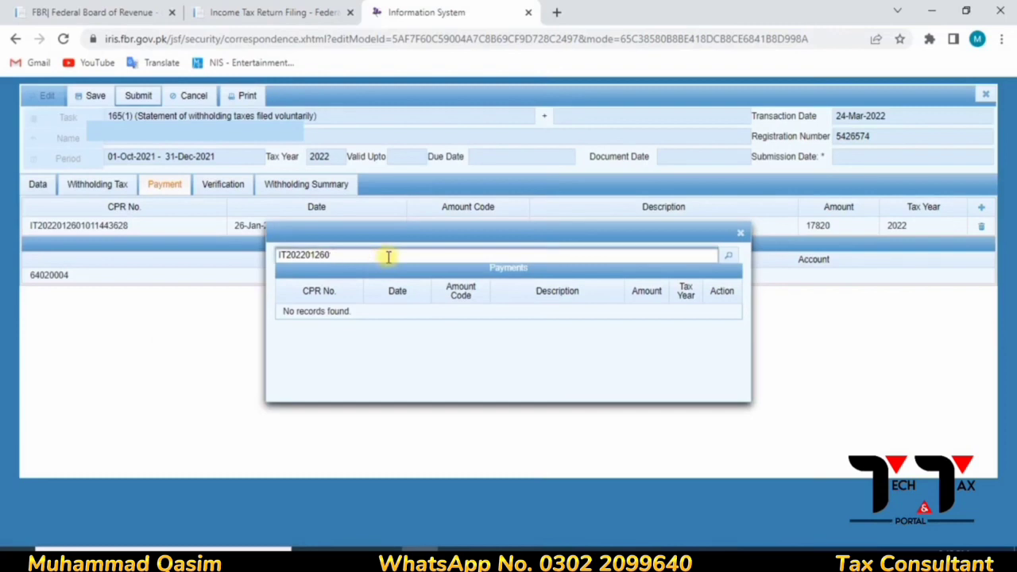
key("BackSpace")
key("BackSpace")
key("BackSpace")
key("BackSpace")
key("BackSpace")
key("BackSpace")
key("BackSpace")
key("BackSpace")
key("BackSpace")
key("BackSpace")
key("BackSpace")
key("ctrl+v")
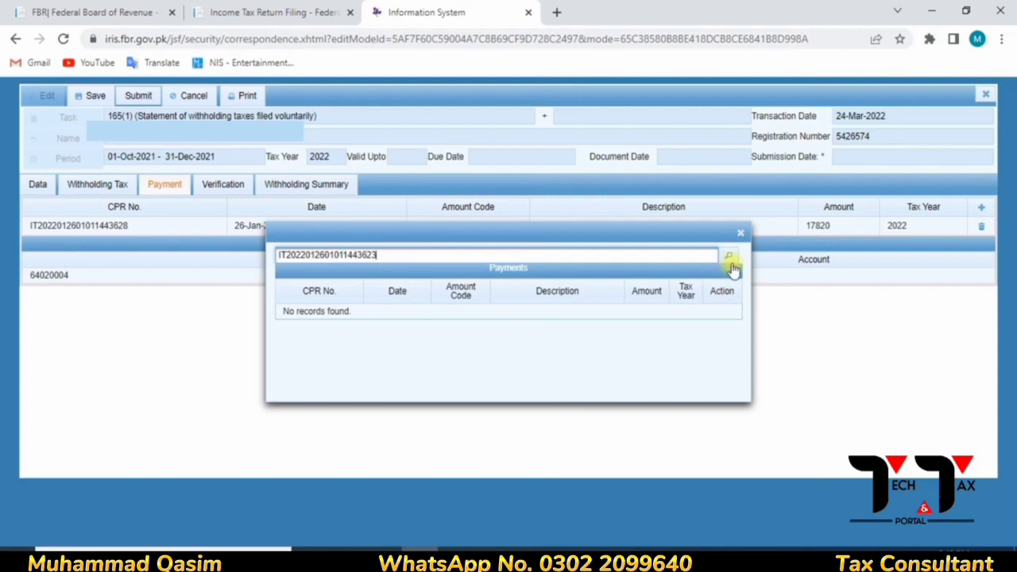
left_click(729, 254)
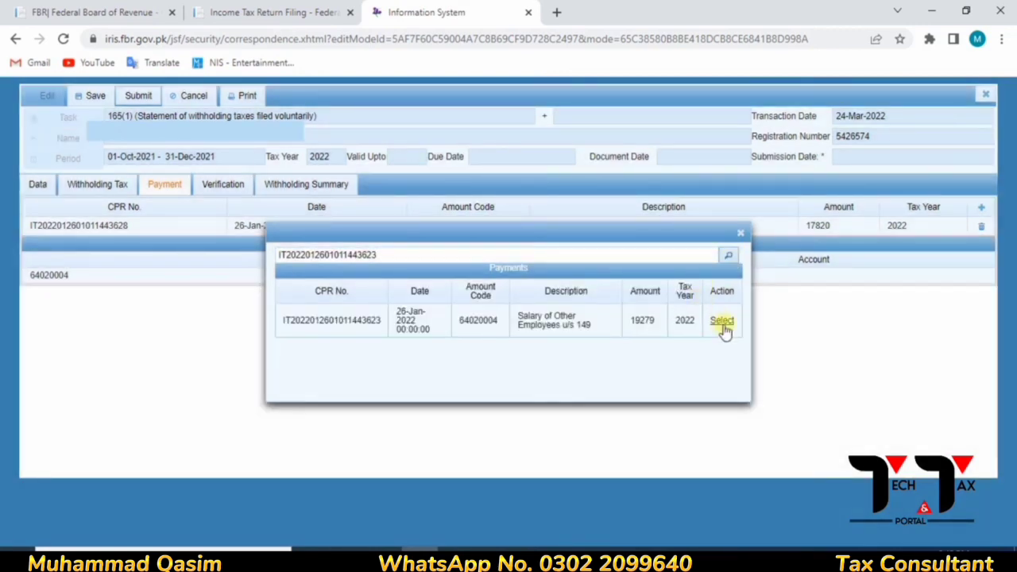
left_click(723, 322)
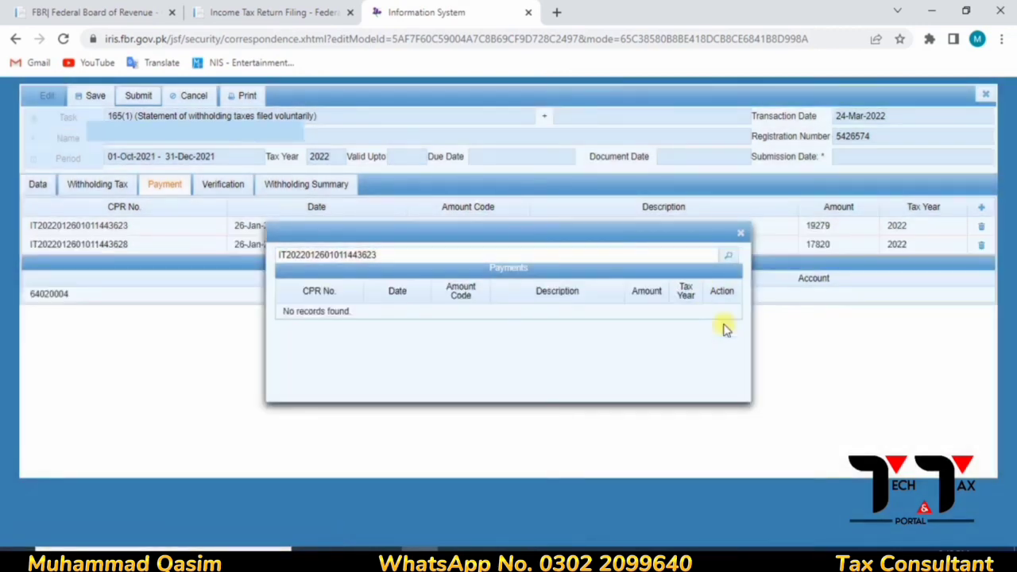
- Add the Dec-21 Salary-AM CPR from cell A36, the 22279 payment
left_click(551, 254)
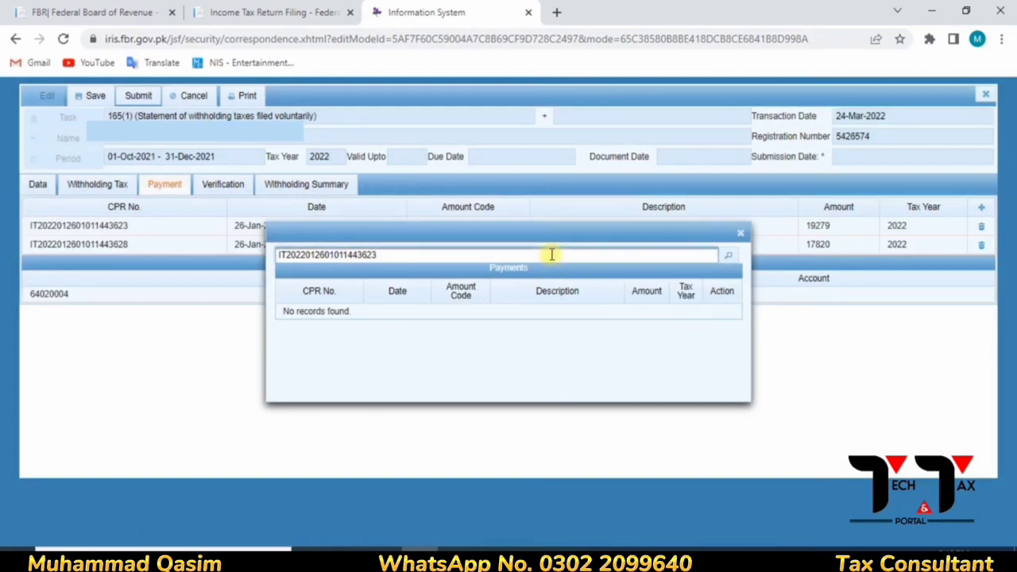
key("BackSpace")
key("BackSpace")
key("BackSpace")
key("BackSpace")
key("BackSpace")
key("BackSpace")
key("BackSpace")
key("BackSpace")
key("BackSpace")
key("BackSpace")
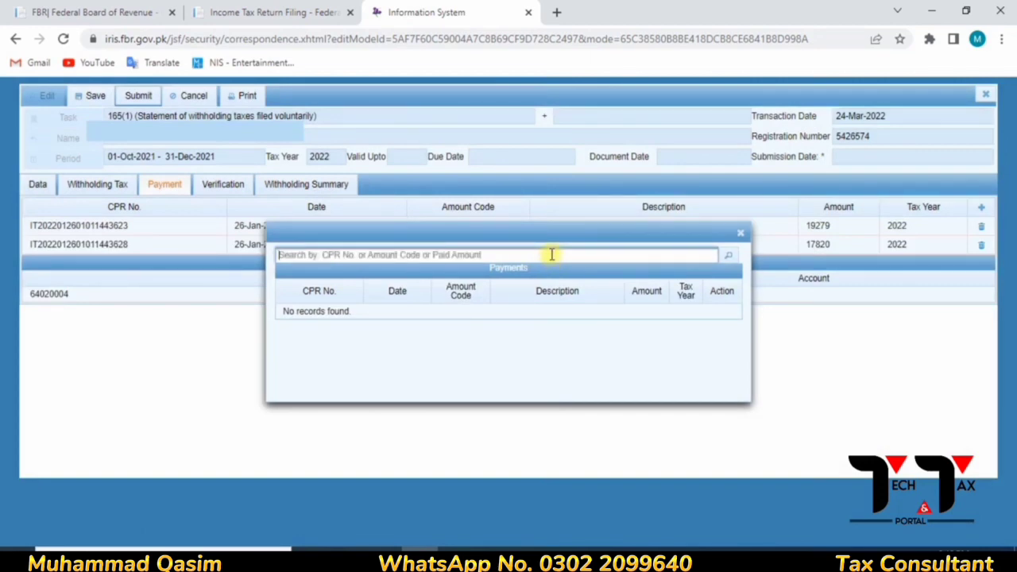
key("alt+Tab")
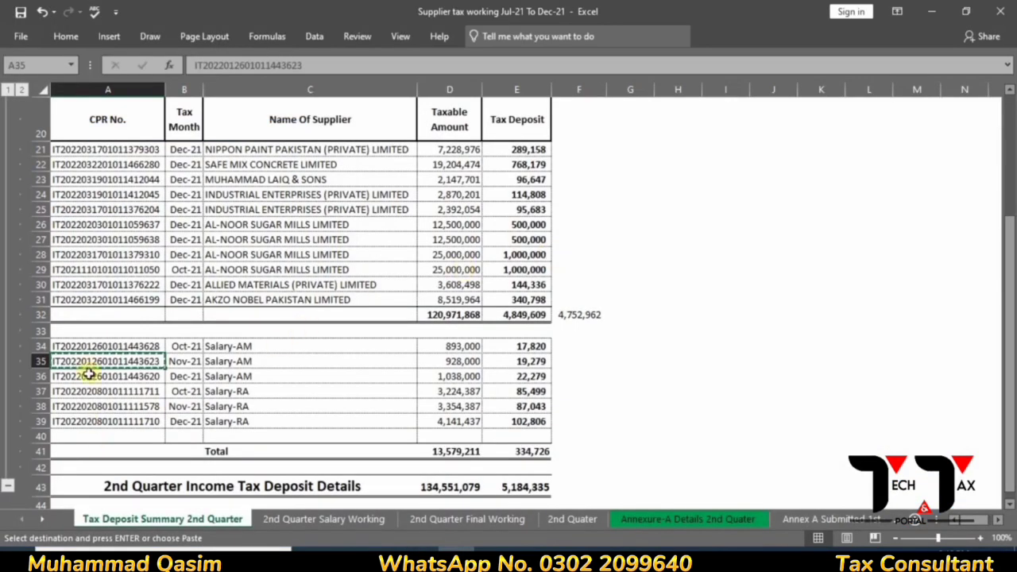
left_click(90, 374)
key("ctrl+c")
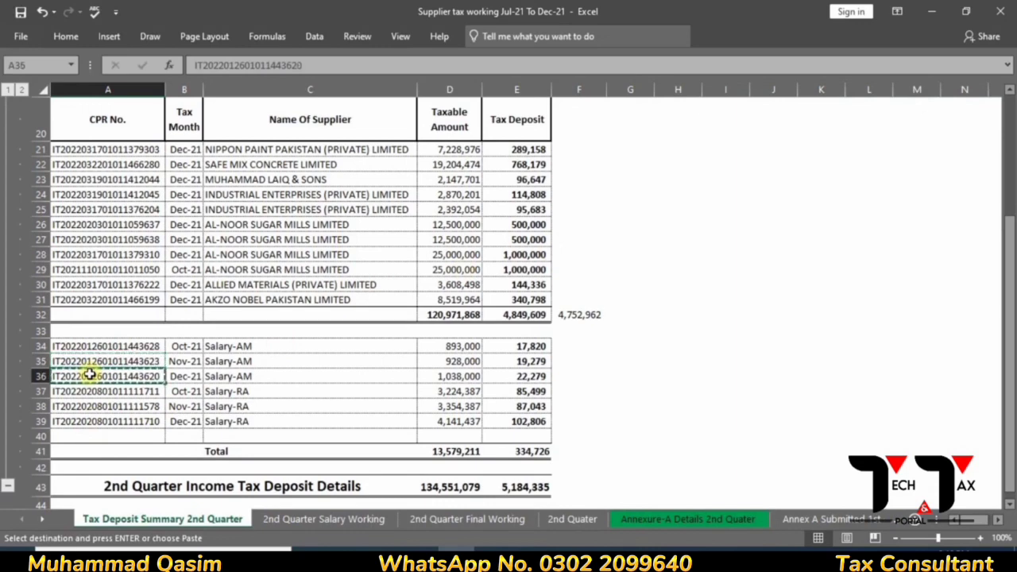
key("alt+Tab")
key("ctrl+v")
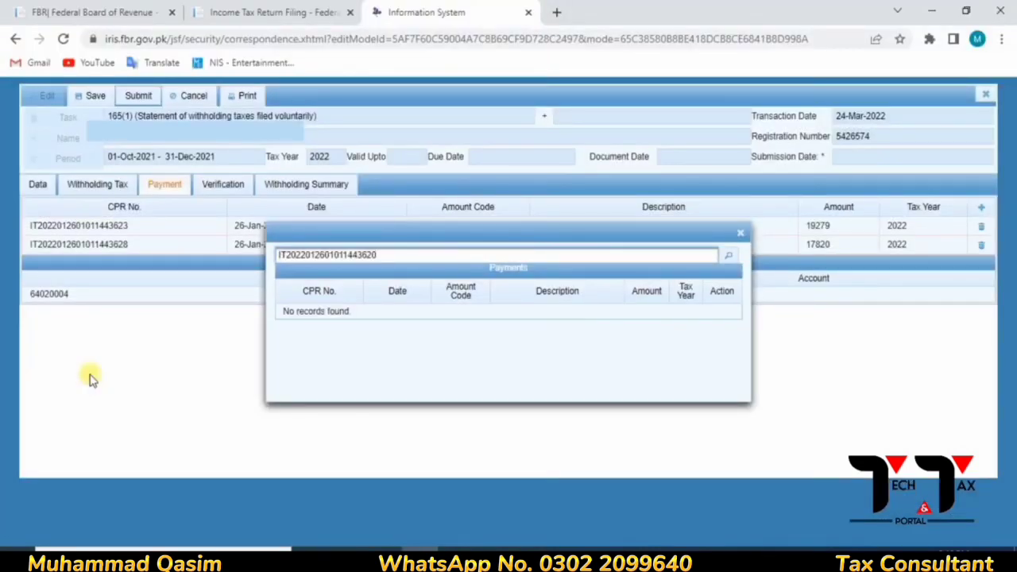
left_click(726, 258)
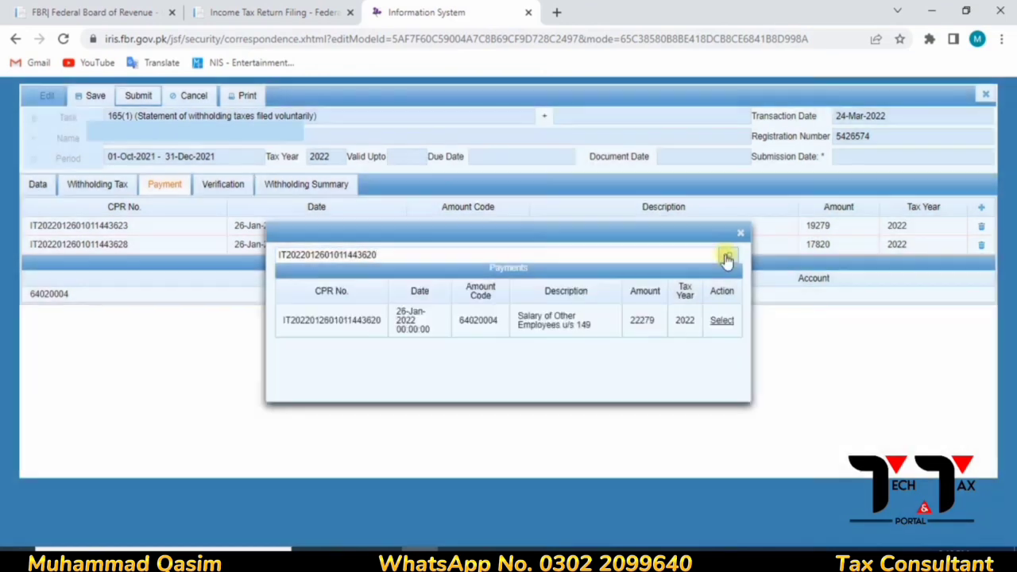
left_click(712, 329)
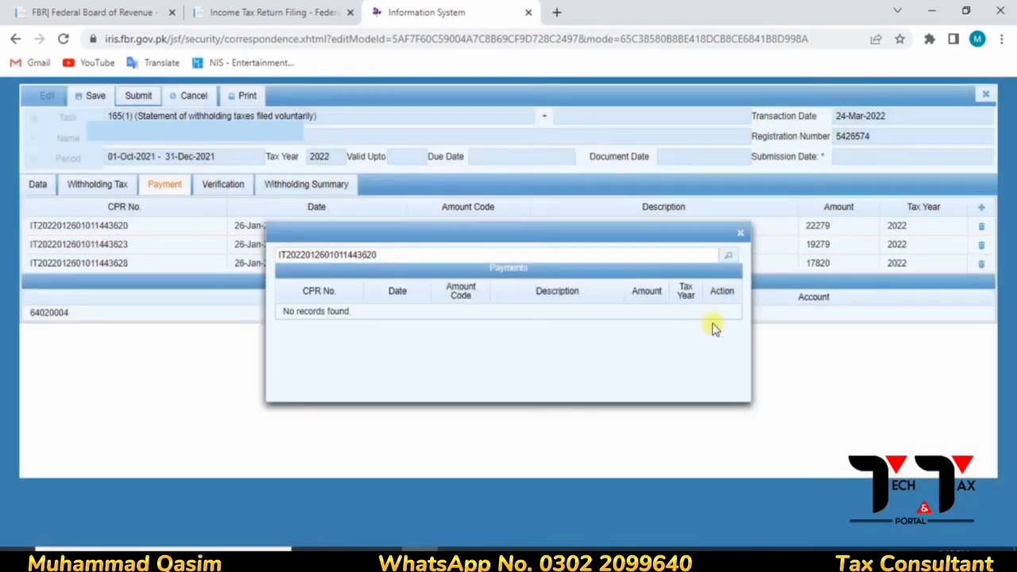
- Add the Oct-21 Salary-RA CPR from cell A37, the 85499 payment
left_click(545, 257)
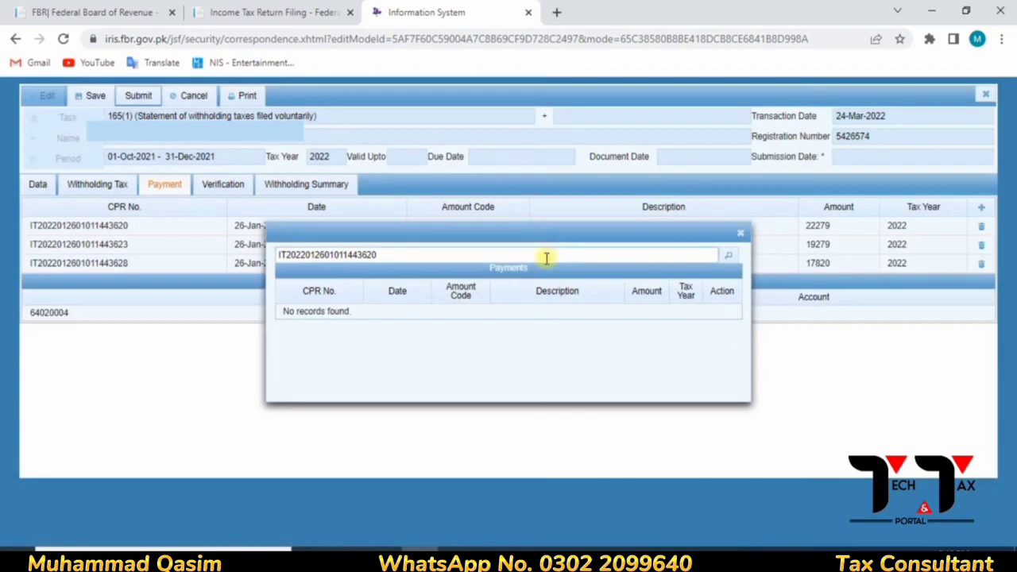
key("BackSpace")
key("BackSpace")
key("BackSpace")
key("BackSpace")
key("BackSpace")
key("BackSpace")
key("BackSpace")
key("BackSpace")
key("BackSpace")
key("BackSpace")
key("BackSpace")
key("BackSpace")
key("BackSpace")
key("BackSpace")
key("BackSpace")
key("BackSpace")
key("BackSpace")
key("BackSpace")
key("BackSpace")
key("BackSpace")
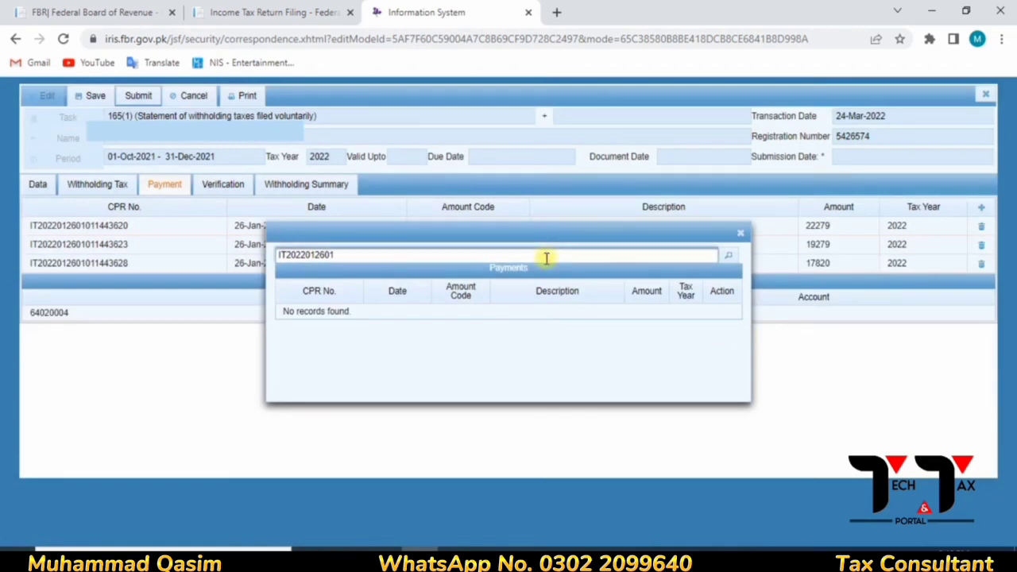
key("alt+Tab")
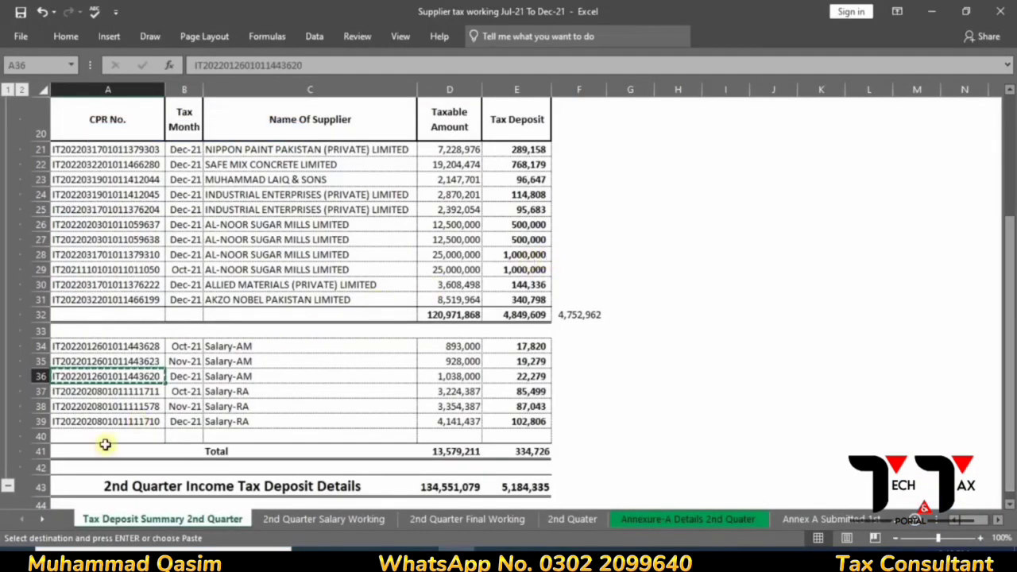
left_click(91, 393)
key("ctrl+c")
key("alt+Tab")
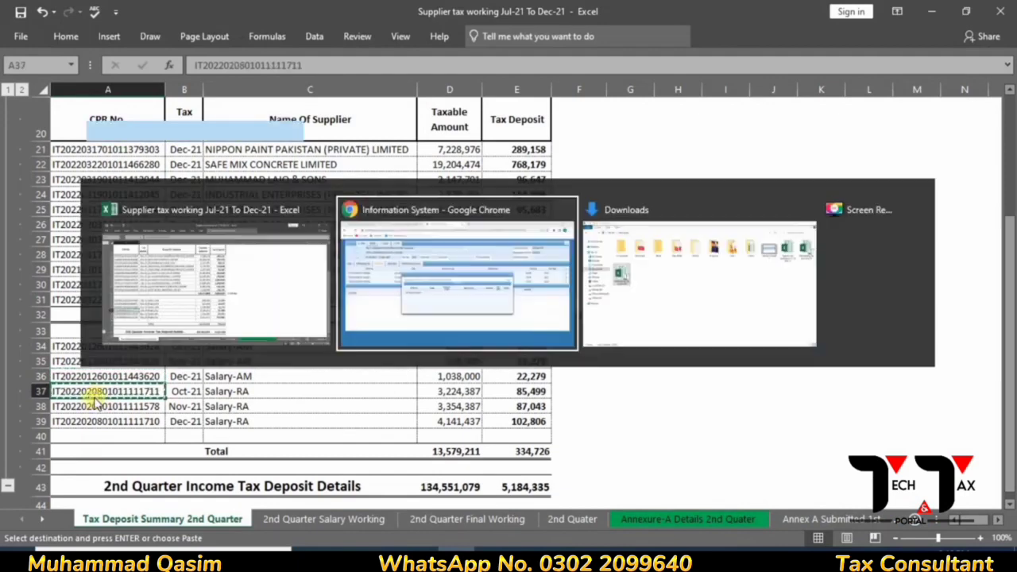
key("ctrl+v")
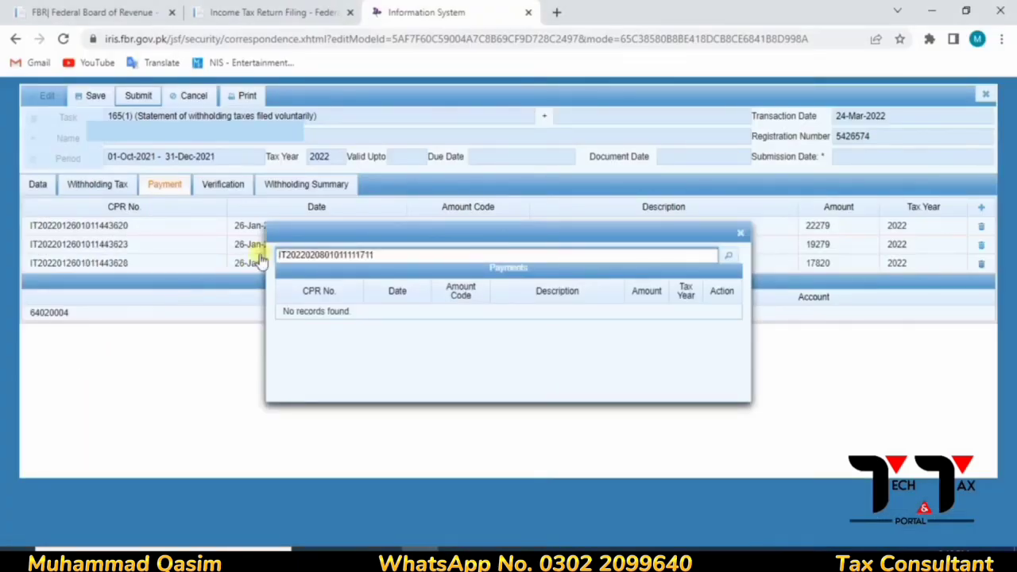
key("Return")
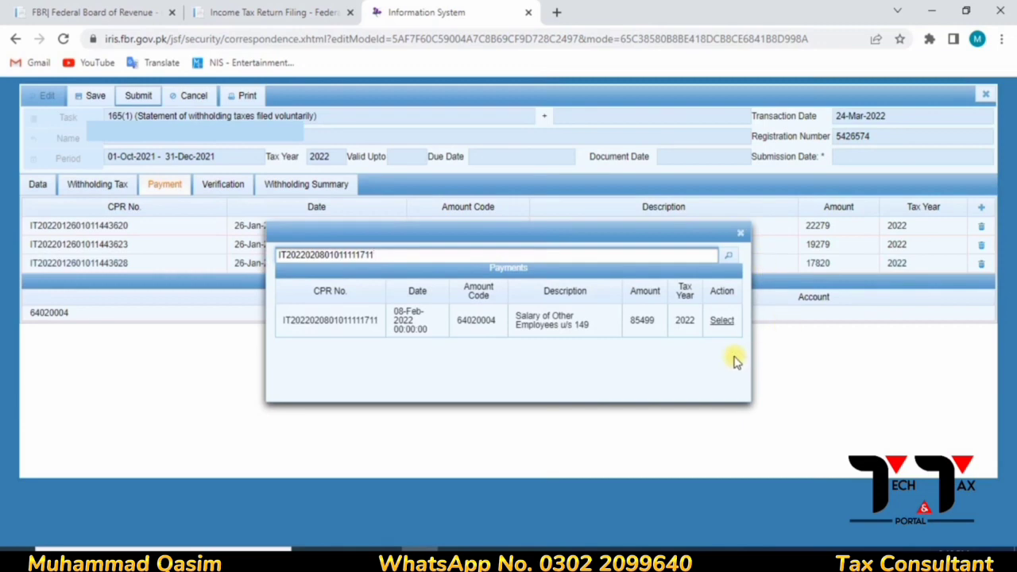
left_click(722, 321)
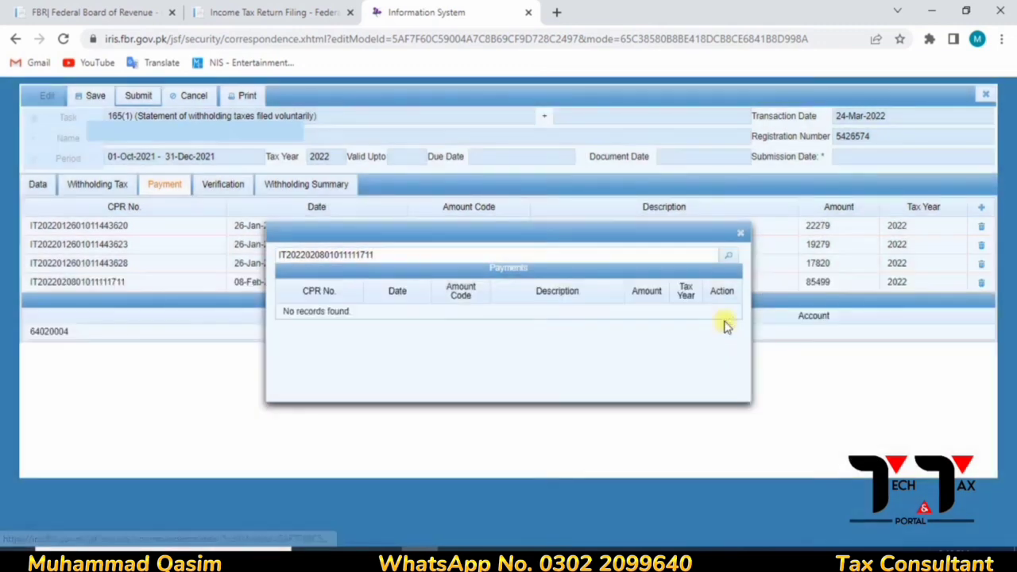
- Add the Nov-21 Salary-RA CPR from cell A38, the 87043 payment
key("alt+Tab")
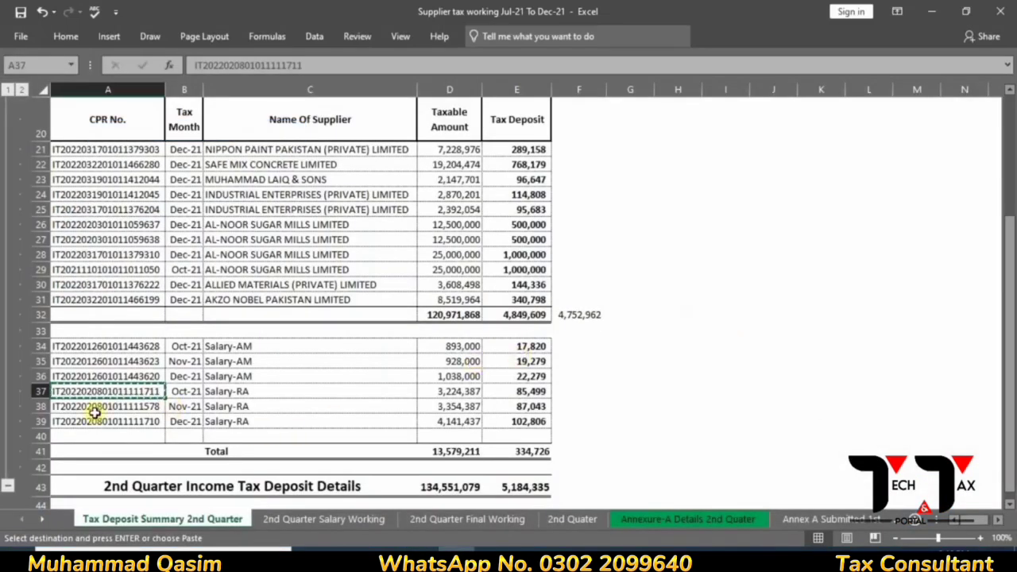
left_click(92, 407)
key("ctrl+c")
key("alt+Tab")
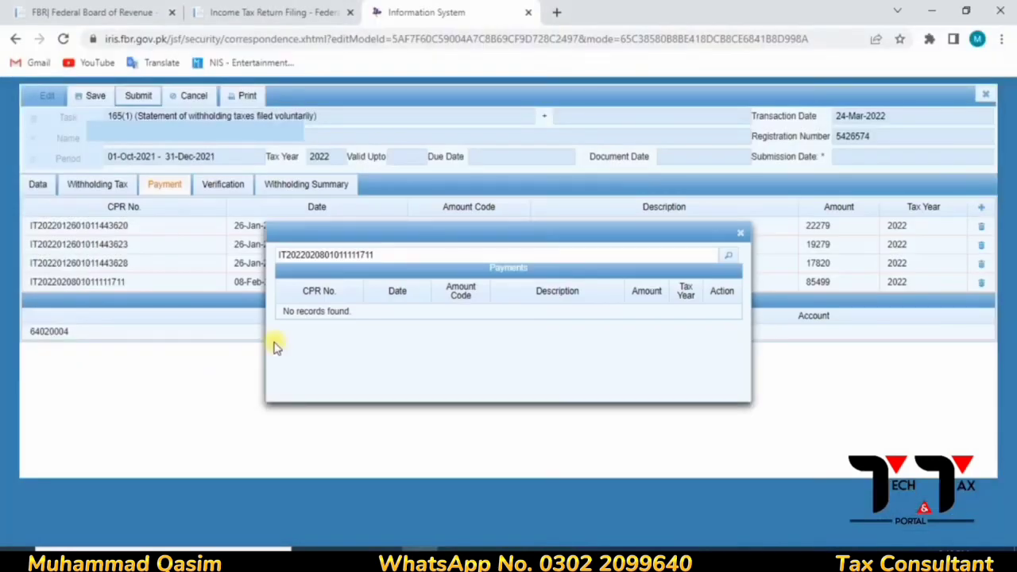
left_click(429, 255)
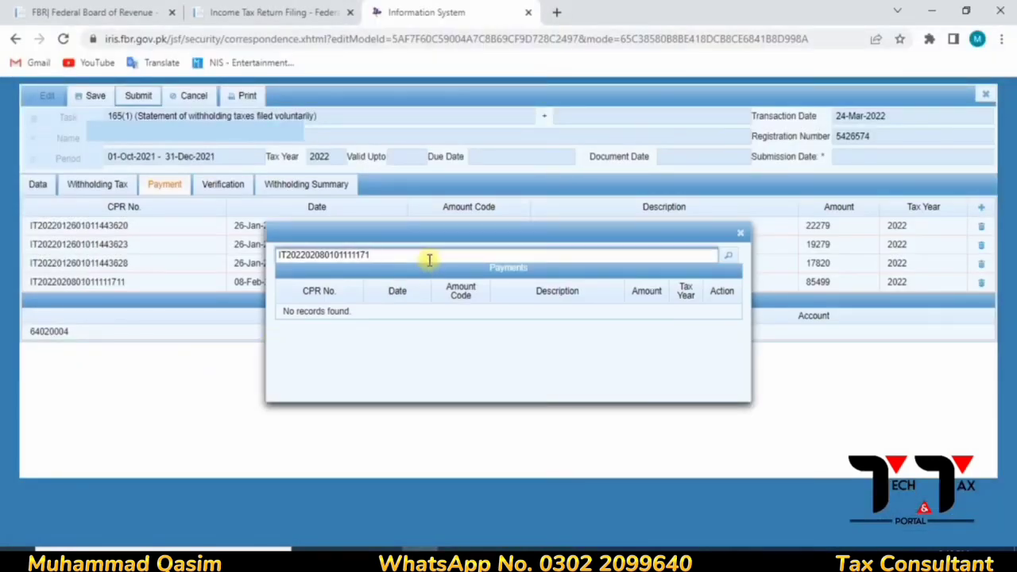
key("BackSpace")
key("BackSpace")
key("BackSpace")
key("BackSpace")
key("BackSpace")
key("BackSpace")
key("BackSpace")
key("BackSpace")
key("BackSpace")
key("BackSpace")
key("BackSpace")
key("BackSpace")
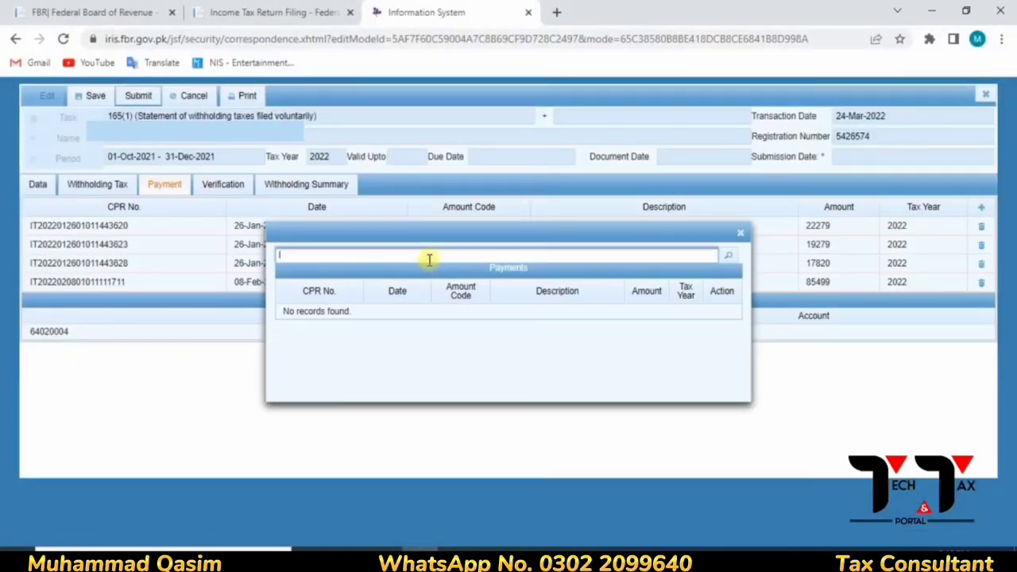
key("ctrl+v")
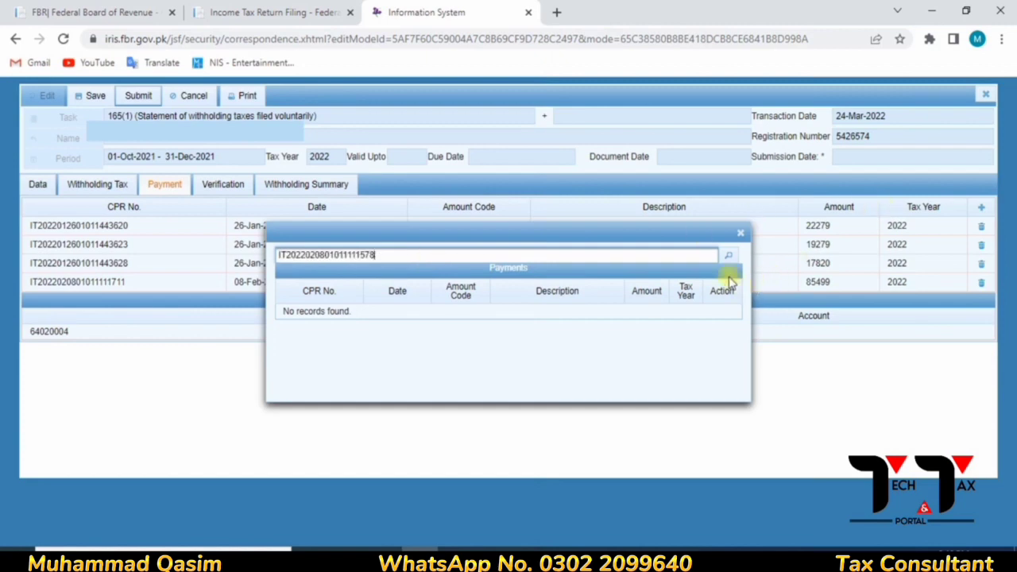
left_click(728, 254)
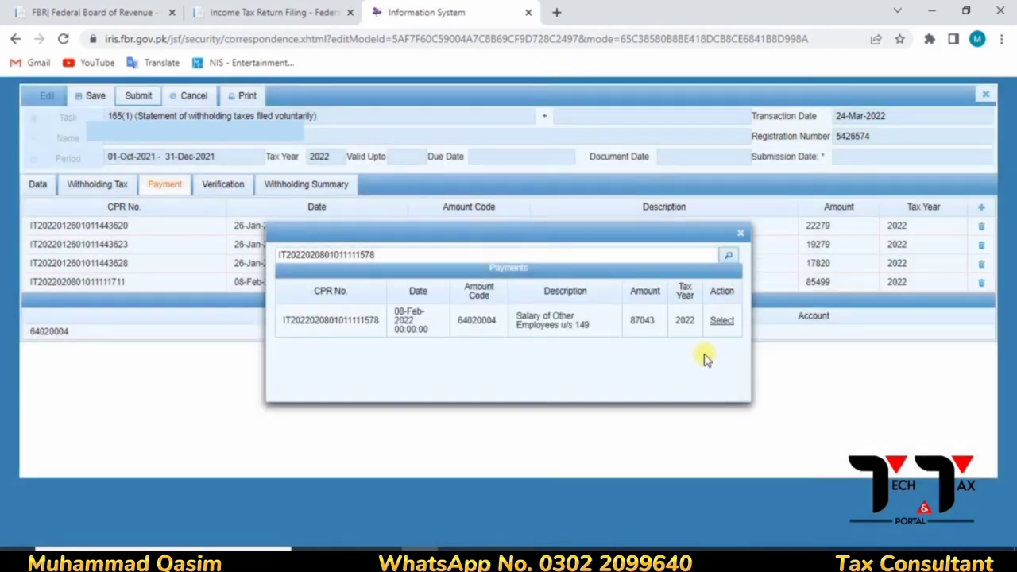
left_click(719, 320)
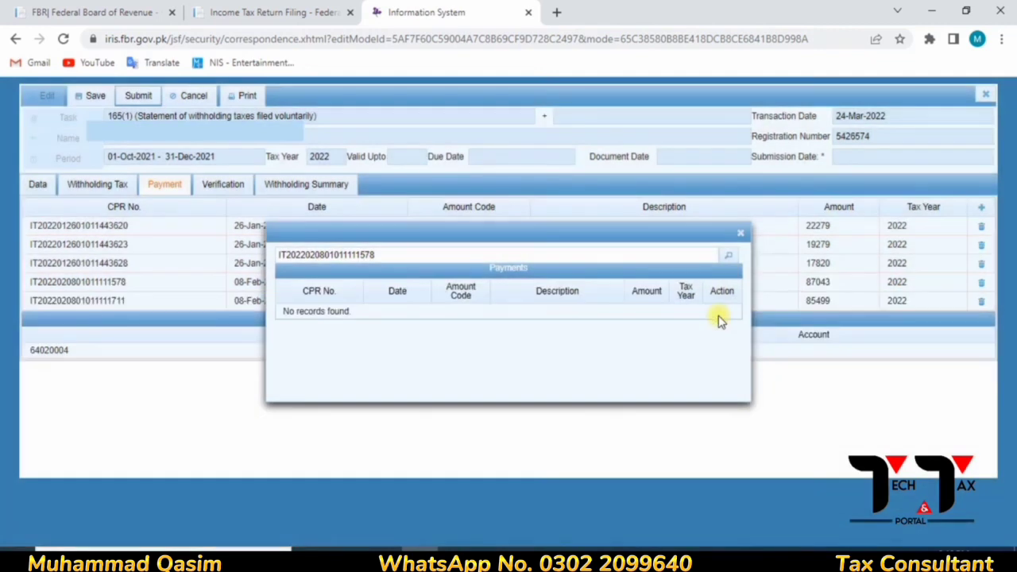
- Add the December salary CPR from cell A39, the 102806 payment
left_click(556, 262)
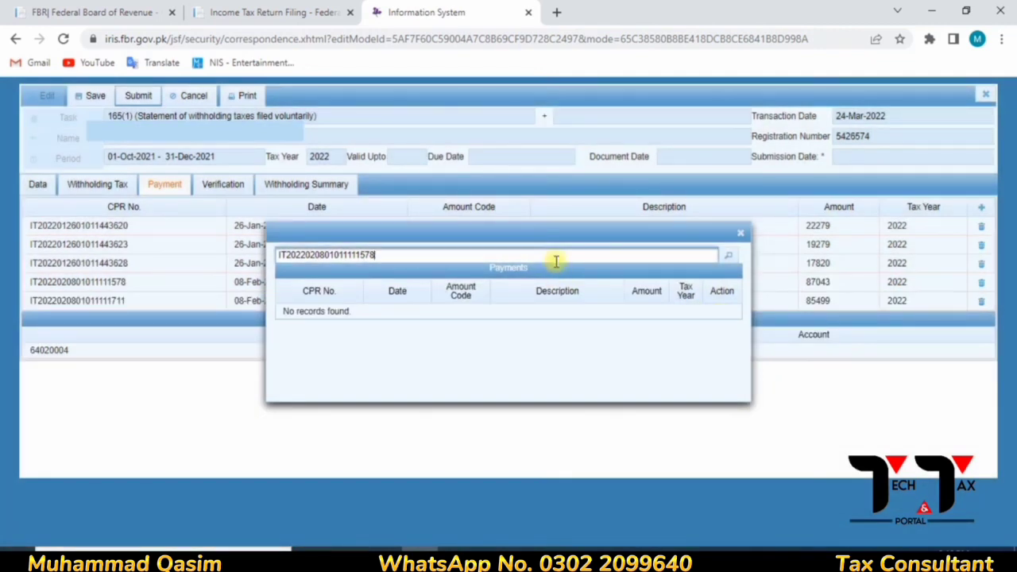
key("BackSpace")
key("BackSpace")
key("BackSpace")
key("BackSpace")
key("BackSpace")
key("BackSpace")
key("BackSpace")
key("BackSpace")
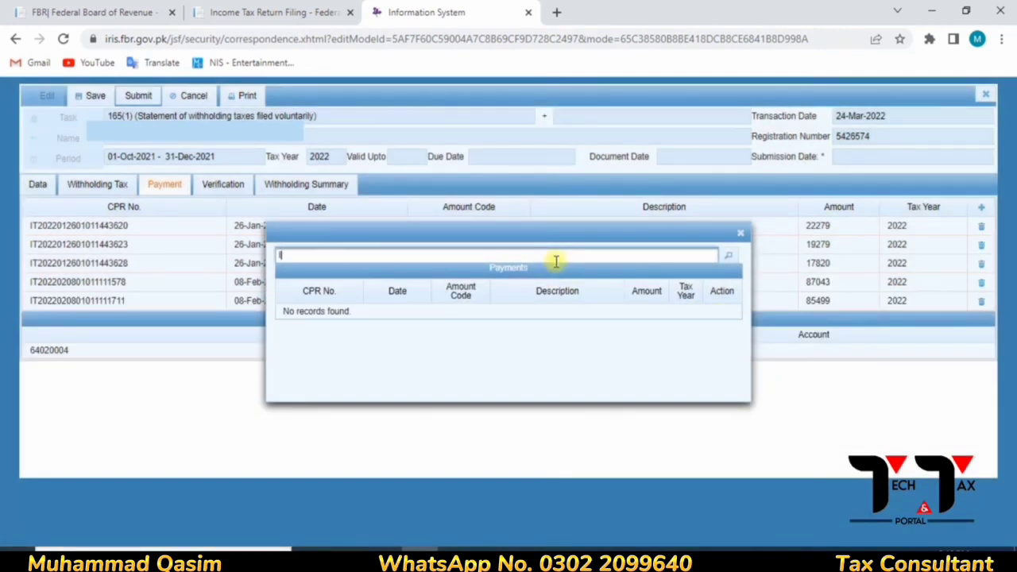
key("alt+Tab")
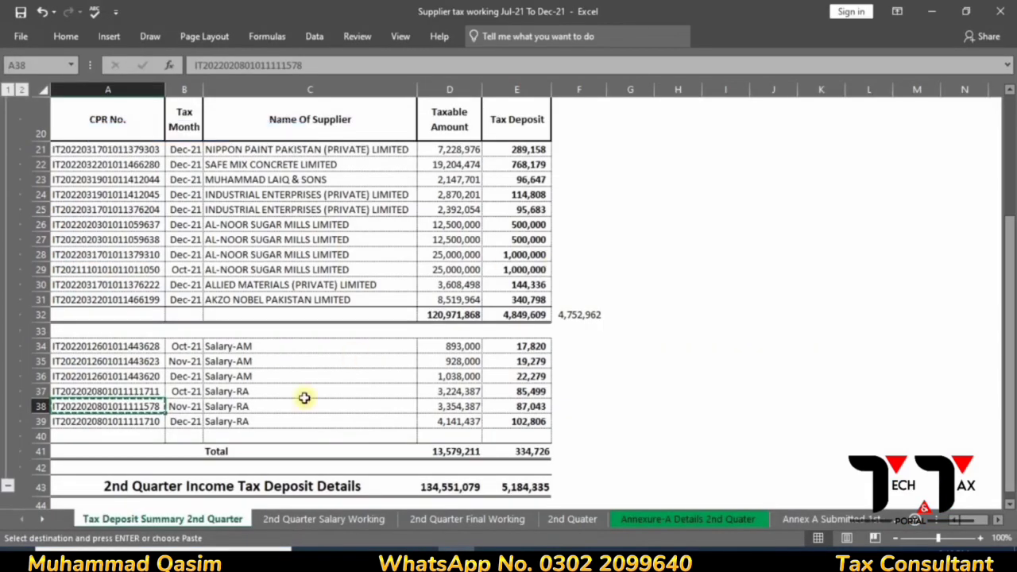
left_click(125, 421)
key("ctrl+c")
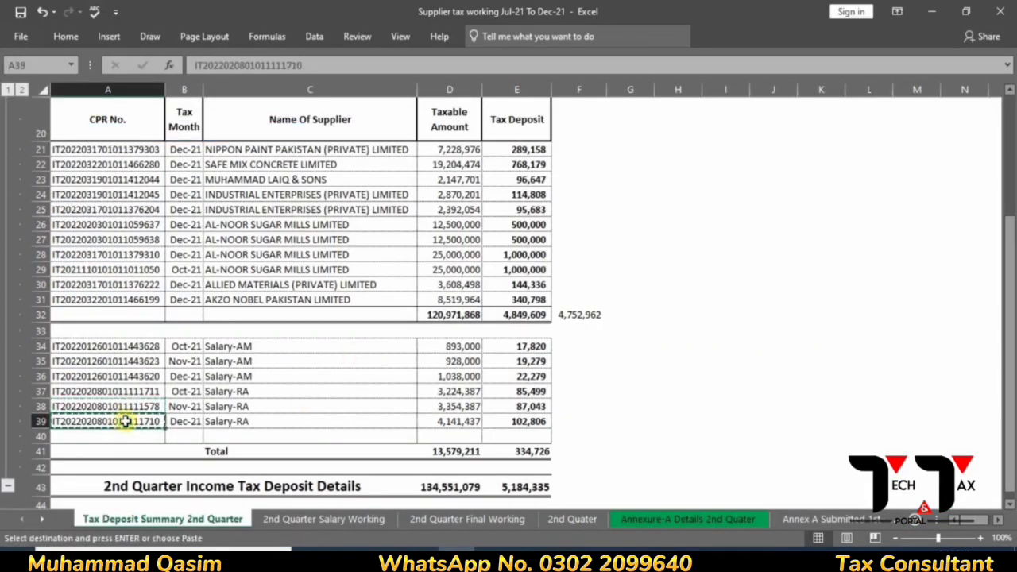
key("alt+Tab")
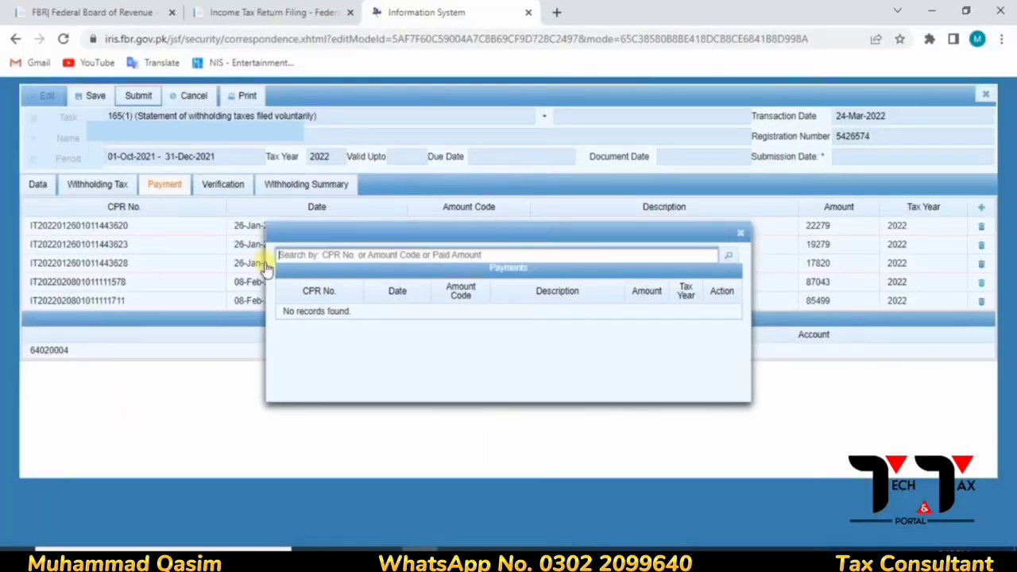
key("ctrl+v")
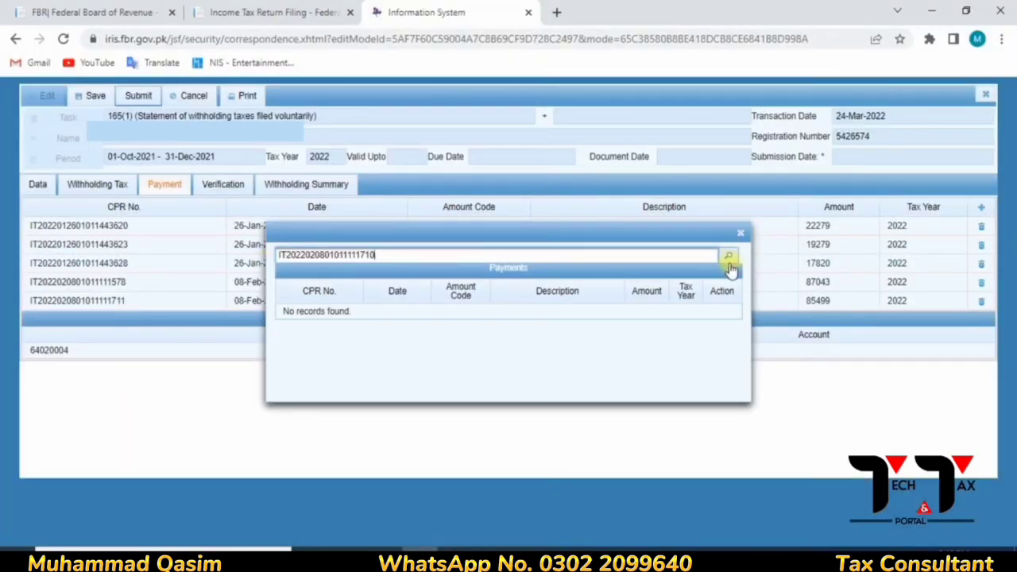
left_click(728, 258)
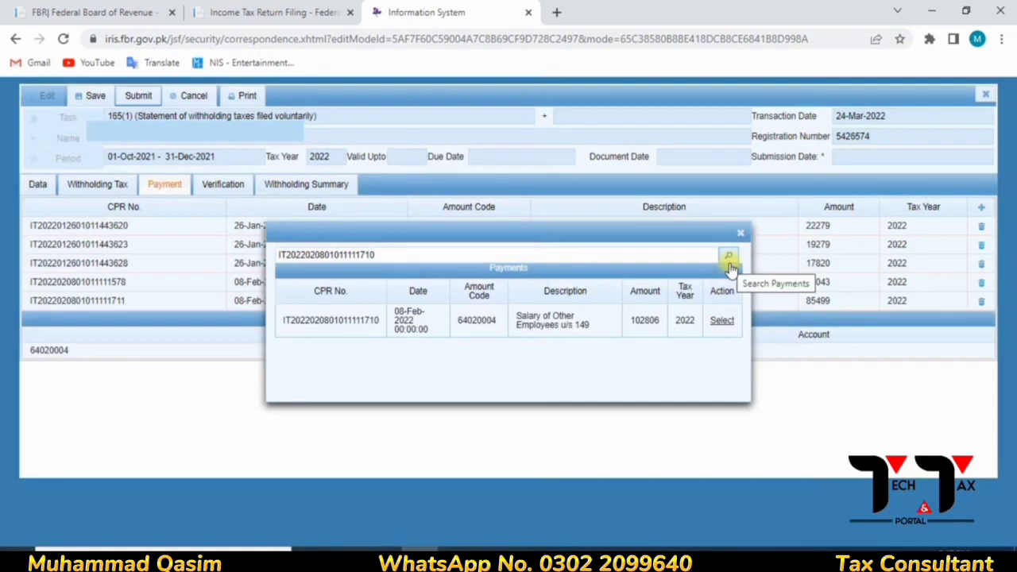
left_click(723, 320)
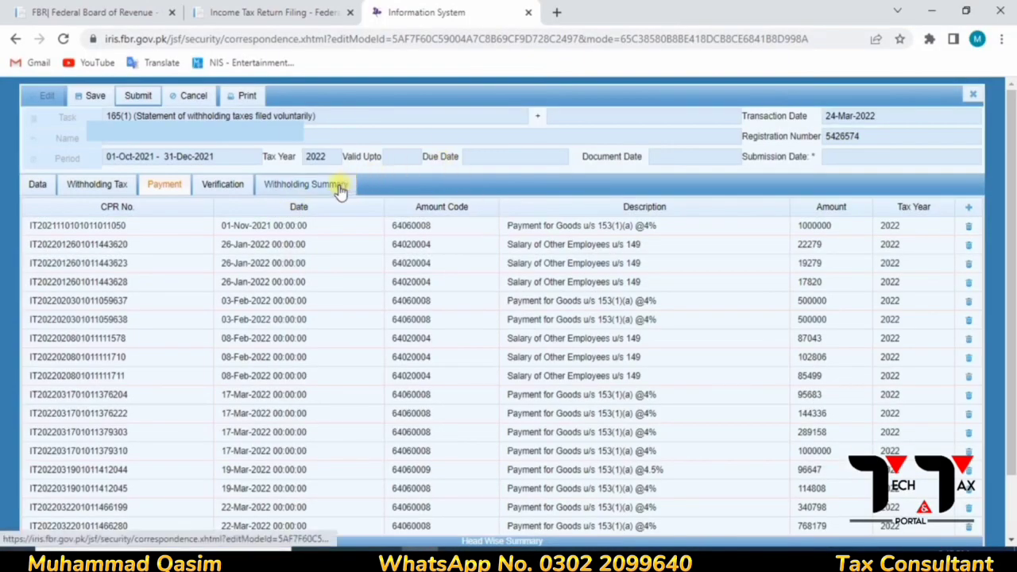
- Check the Withholding Summary's 748 records and 5184335 tax against the Excel quarter total
left_click(339, 187)
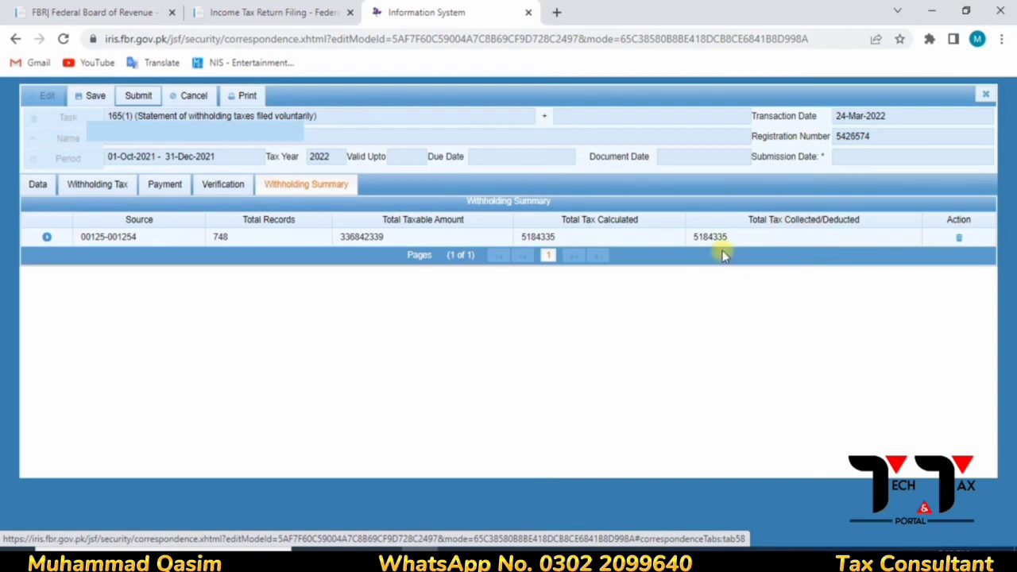
key("alt+Tab")
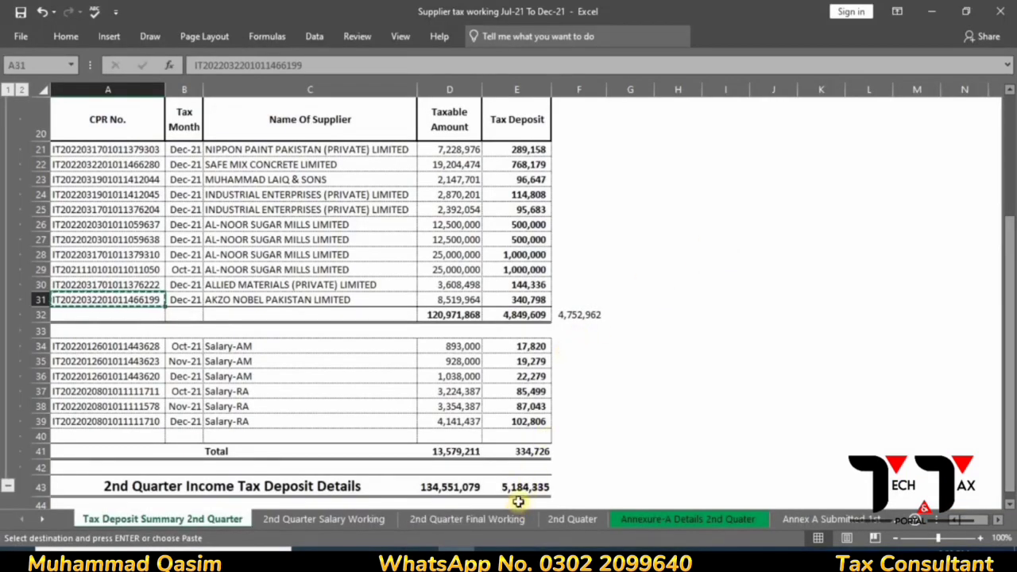
key("alt+Tab")
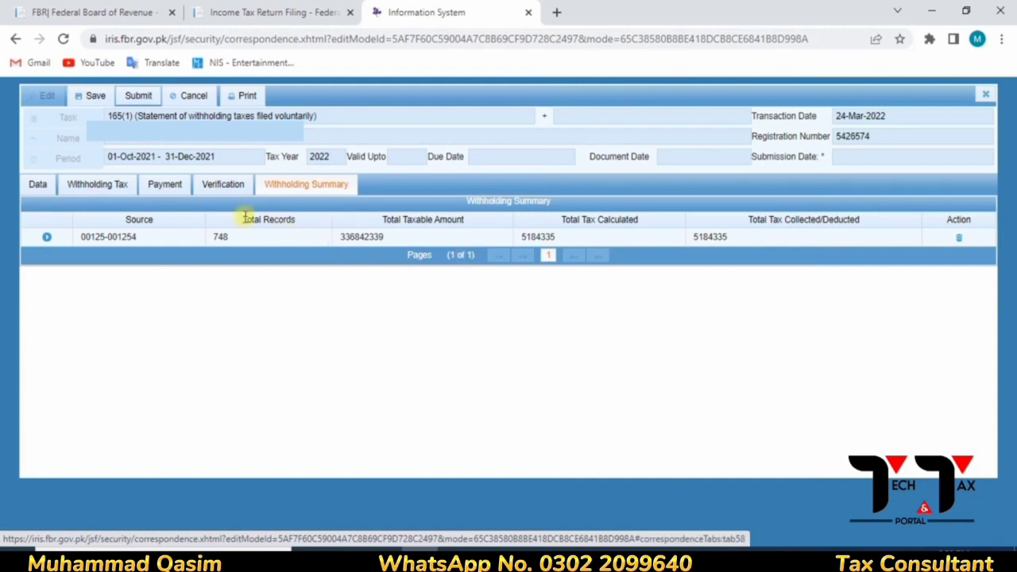
- Enter and verify the statement PIN on the Verification tab, declining Chrome's password update prompt
left_click(223, 187)
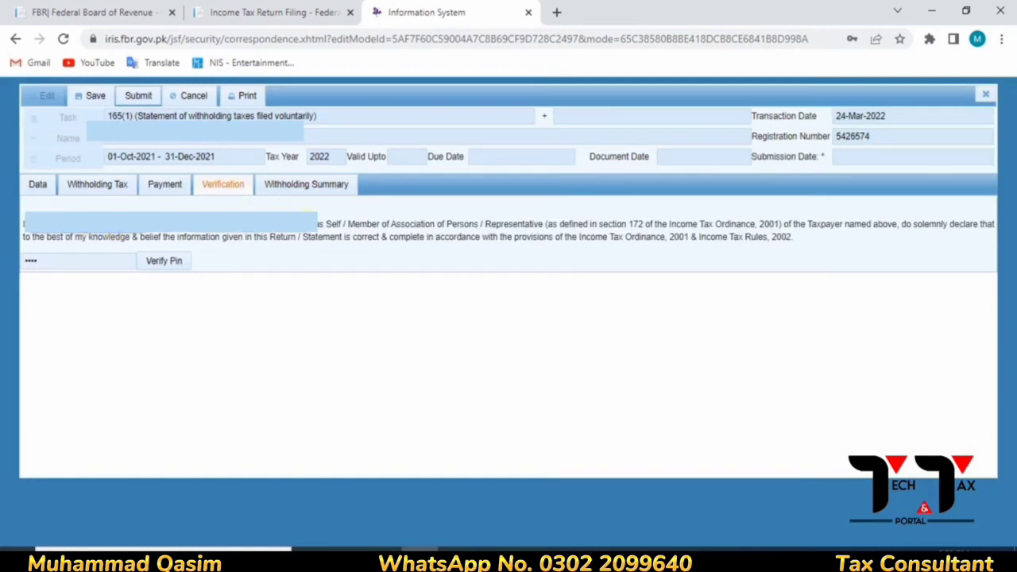
left_click(91, 260)
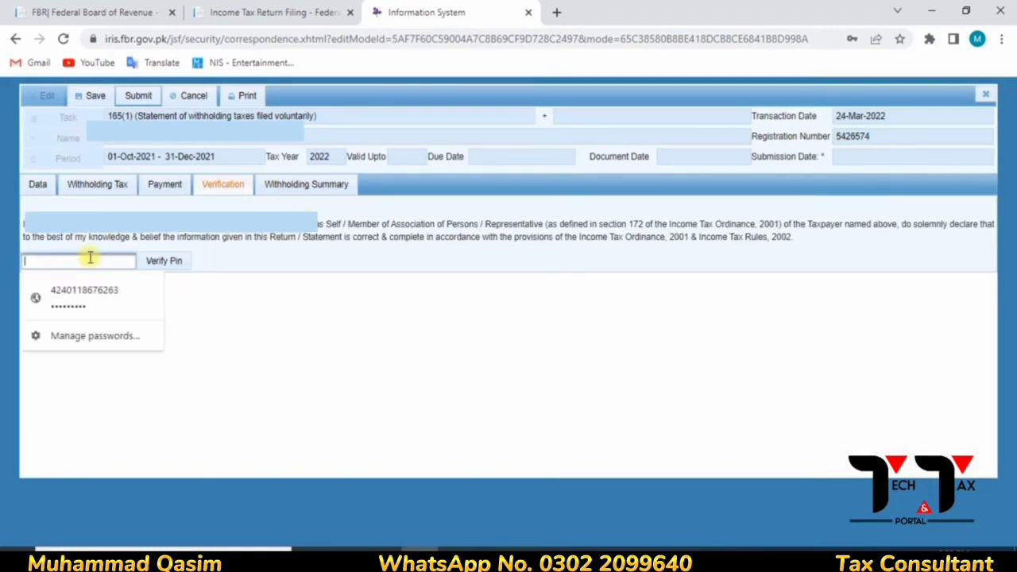
type("1")
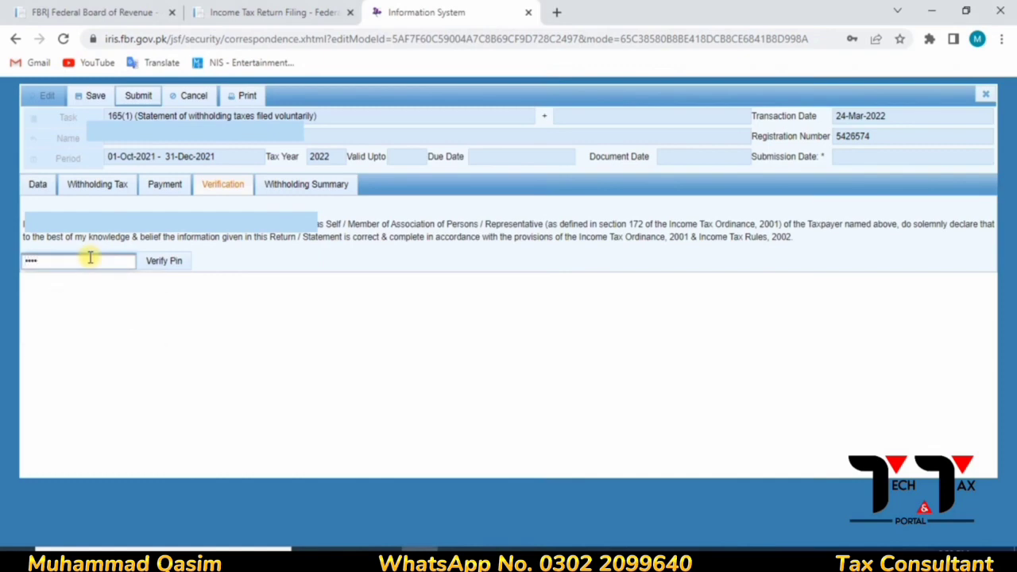
left_click(172, 262)
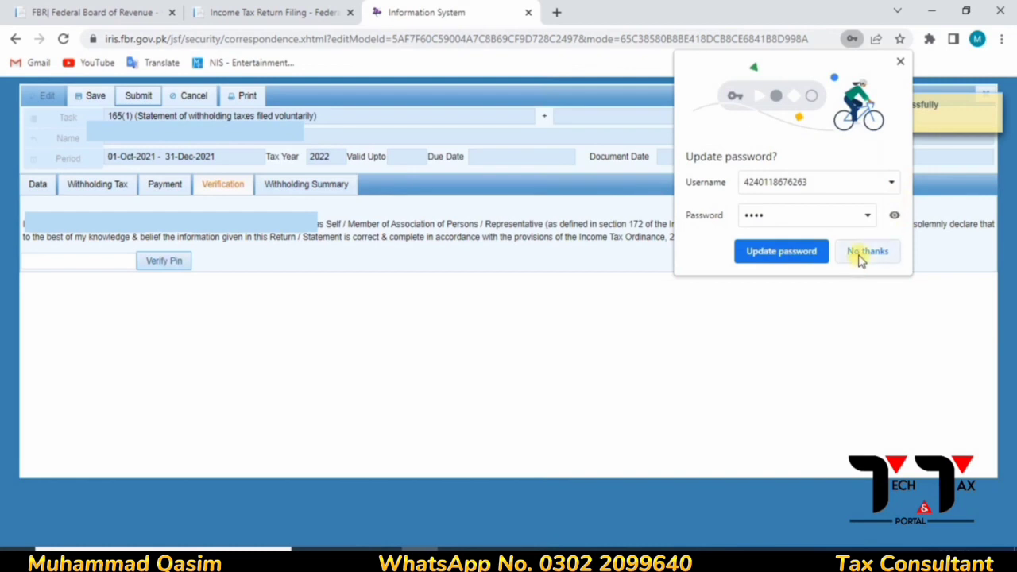
left_click(860, 259)
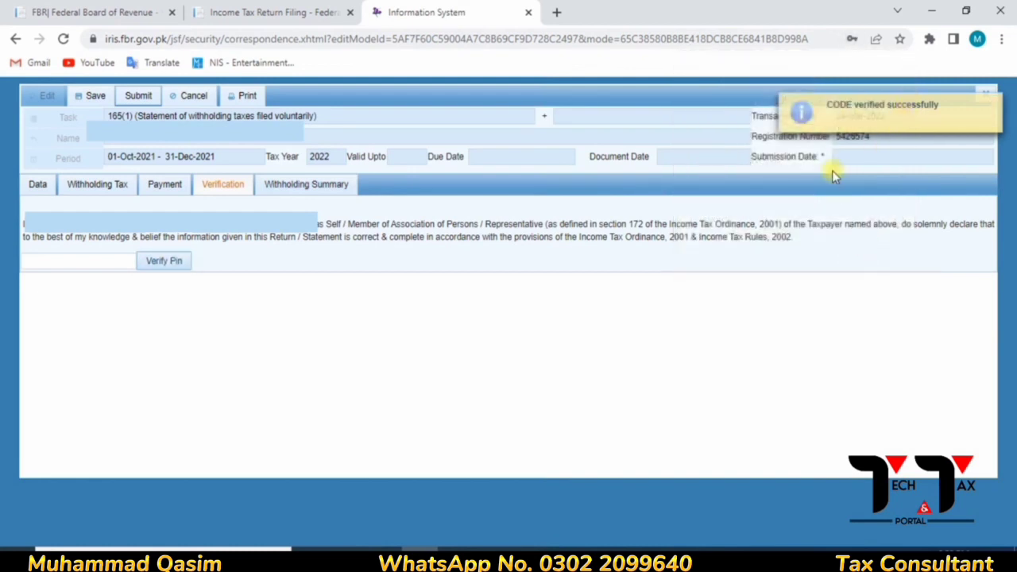
left_click(40, 185)
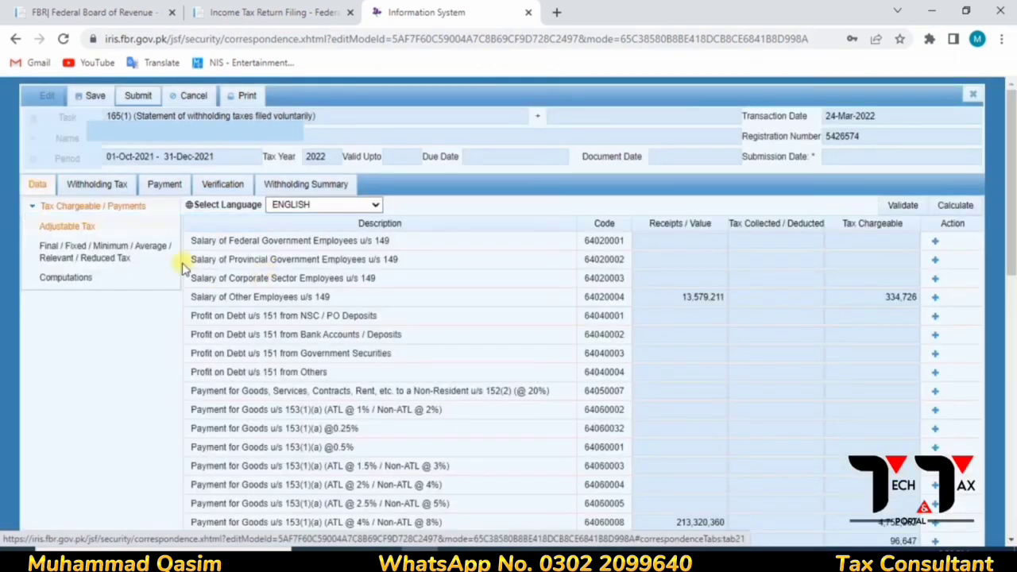
- Review the Withholding Tax, Payment and Verification sections, ending on the Withholding Summary
left_click(106, 185)
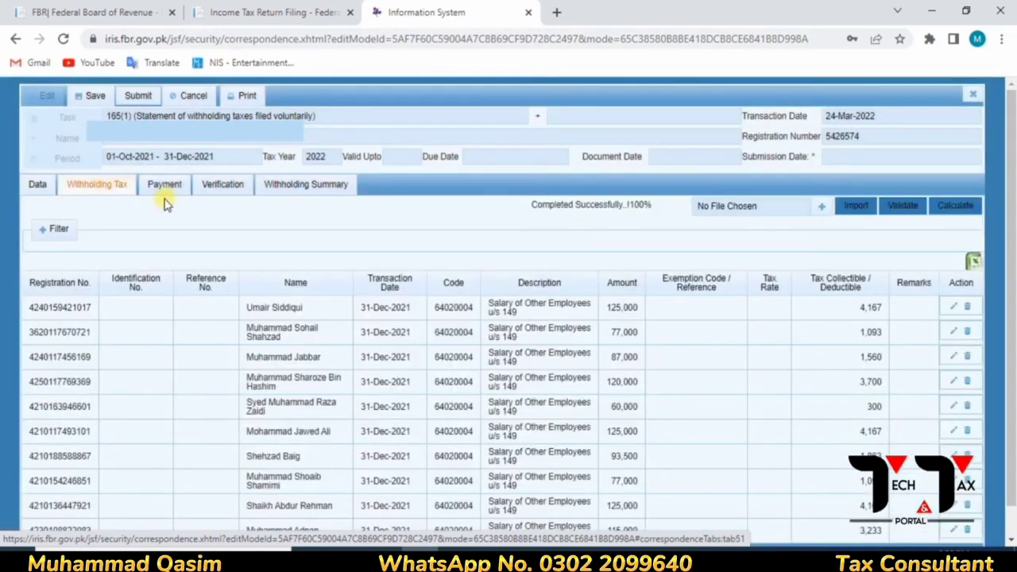
left_click(167, 189)
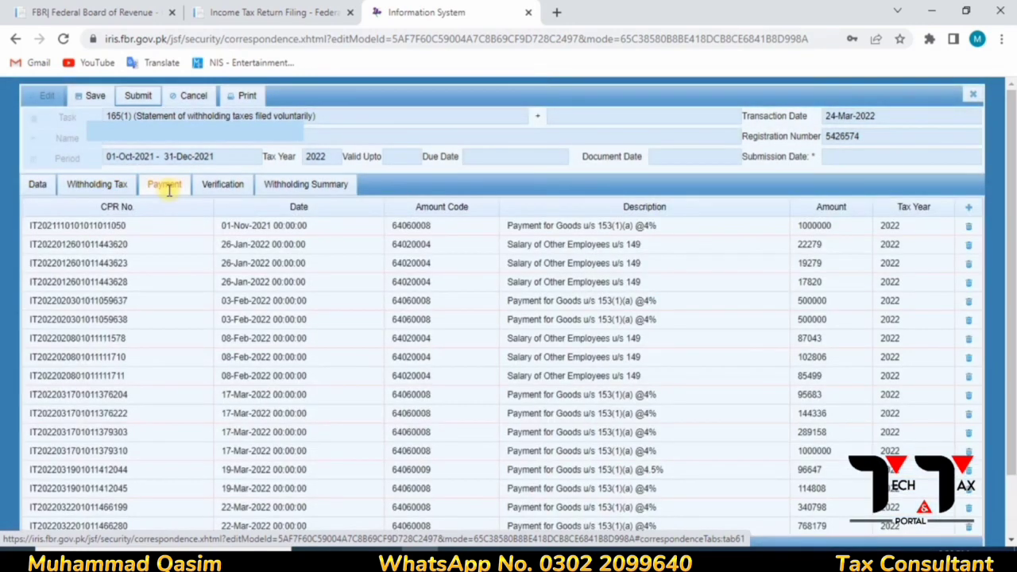
left_click(233, 189)
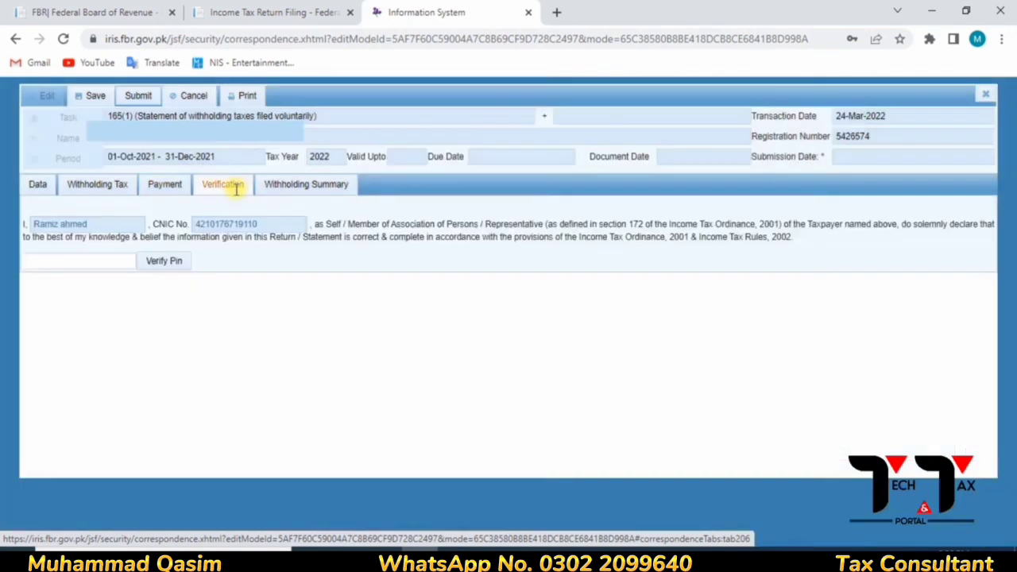
left_click(316, 186)
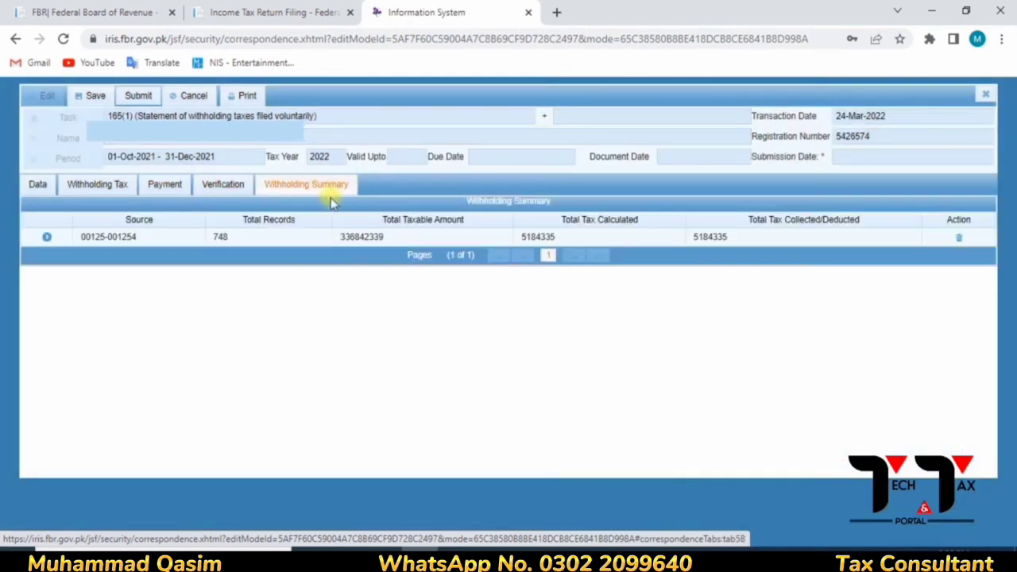
- Save the 01-Oct-2021 to 31-Dec-2021 statement, then submit it and confirm with Yes
left_click(96, 97)
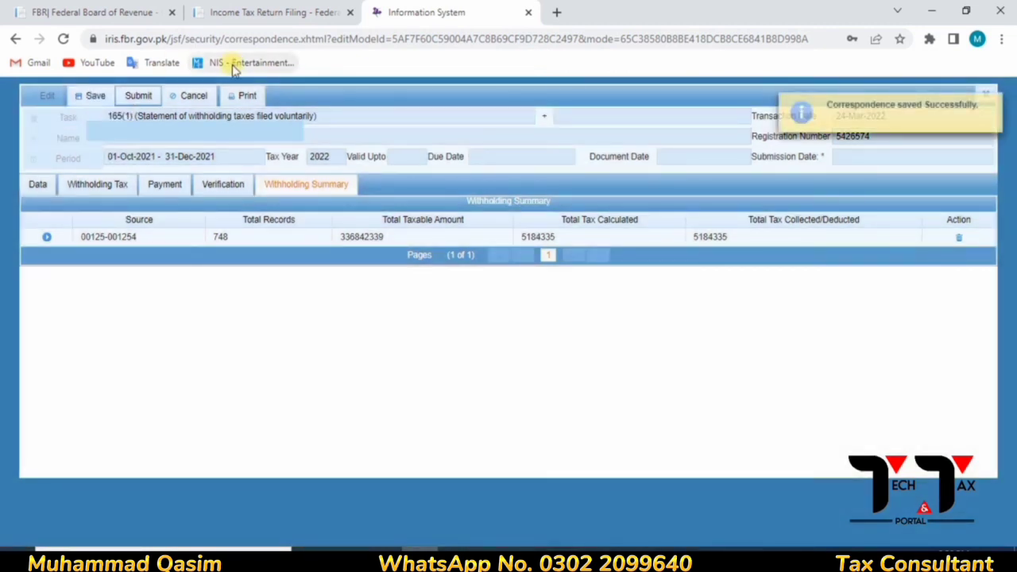
left_click(135, 96)
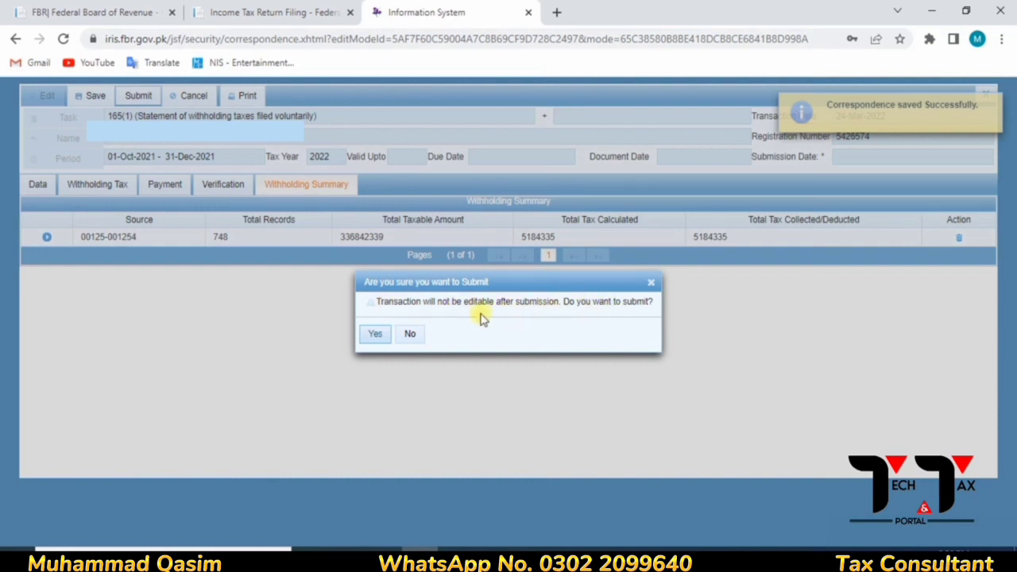
left_click(385, 340)
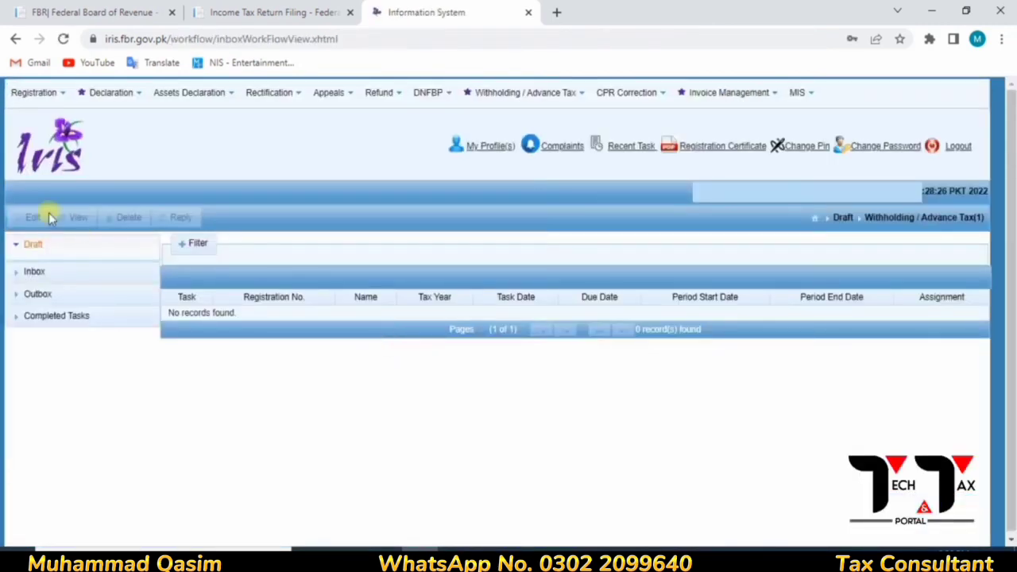
- Open the Oct–Dec 2021 statement submitted 26-Mar-2022 from Completed Tasks > Withholding / Advance Tax
left_click(47, 318)
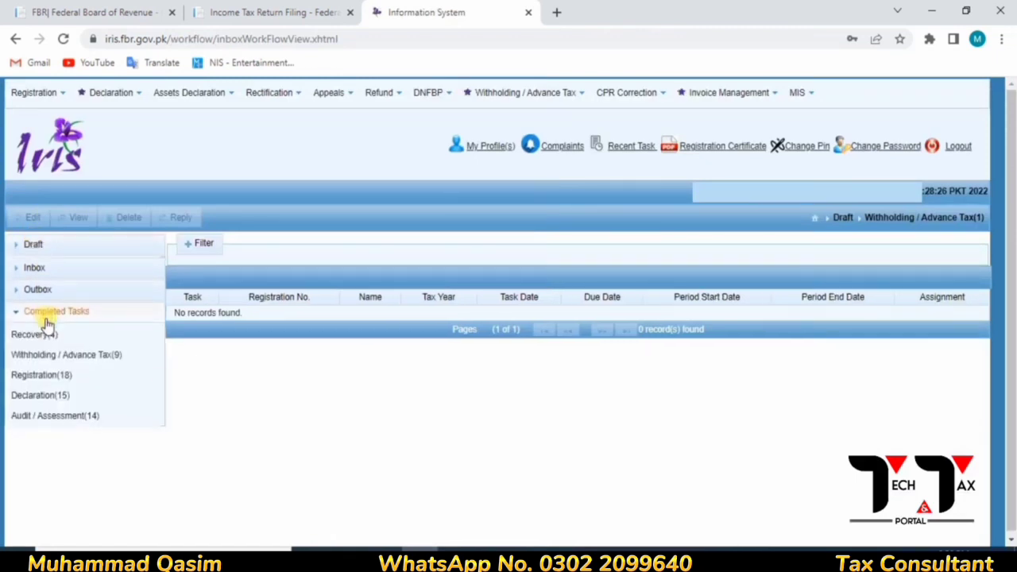
left_click(41, 356)
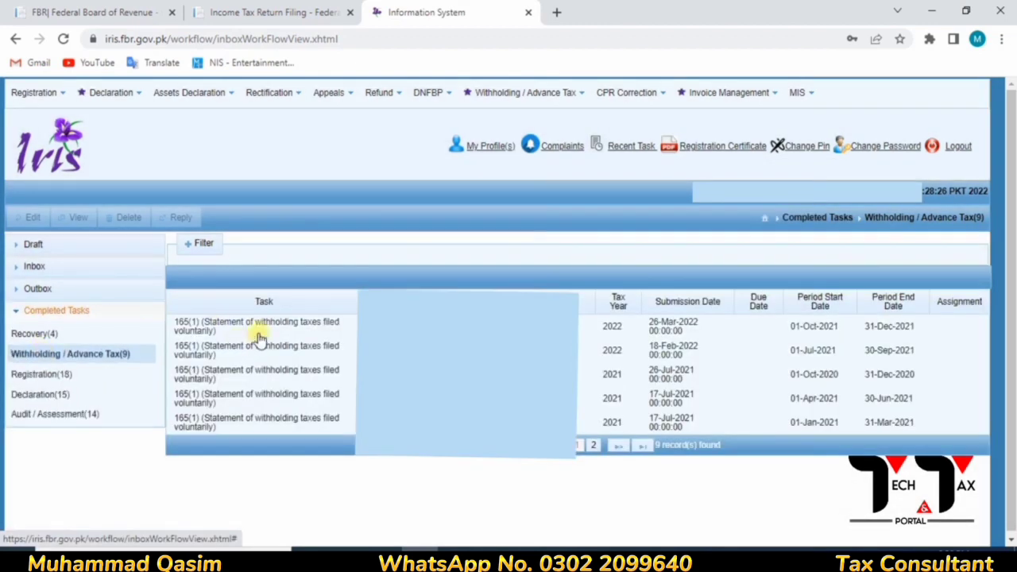
left_click(352, 325)
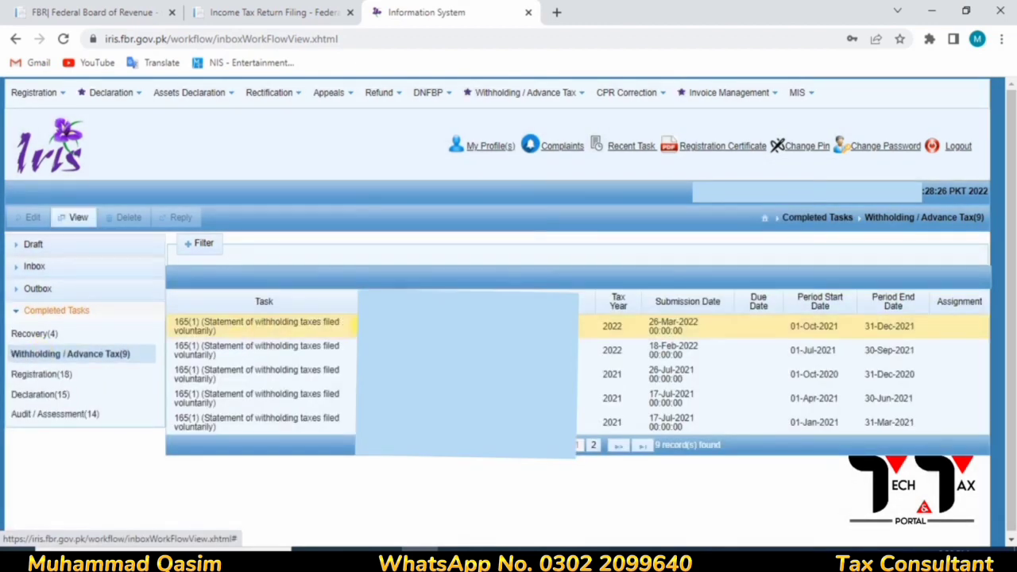
left_click(75, 220)
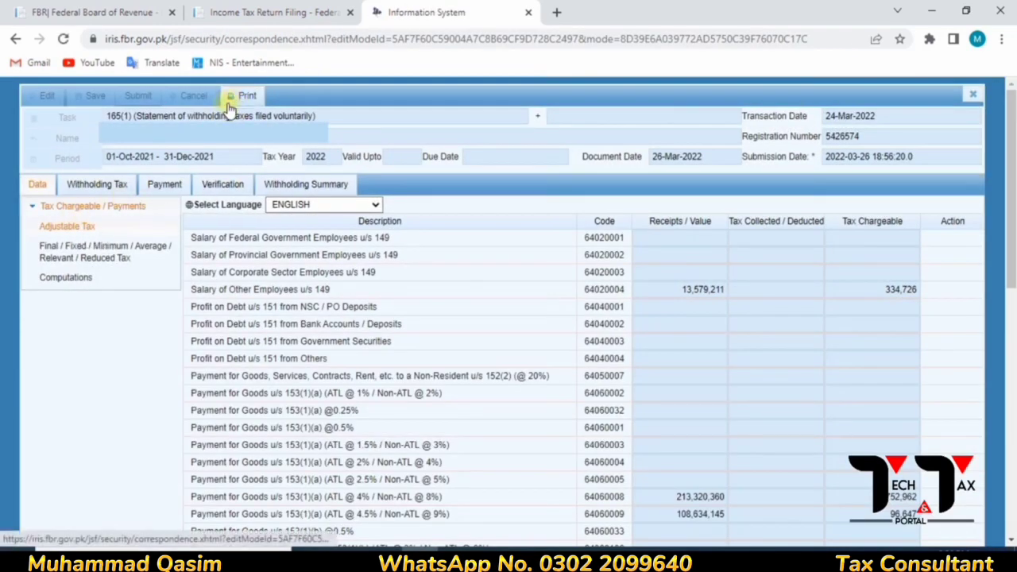
- Print the acknowledgement PDF, dismiss the download manager warning, and open the downloaded file
left_click(239, 97)
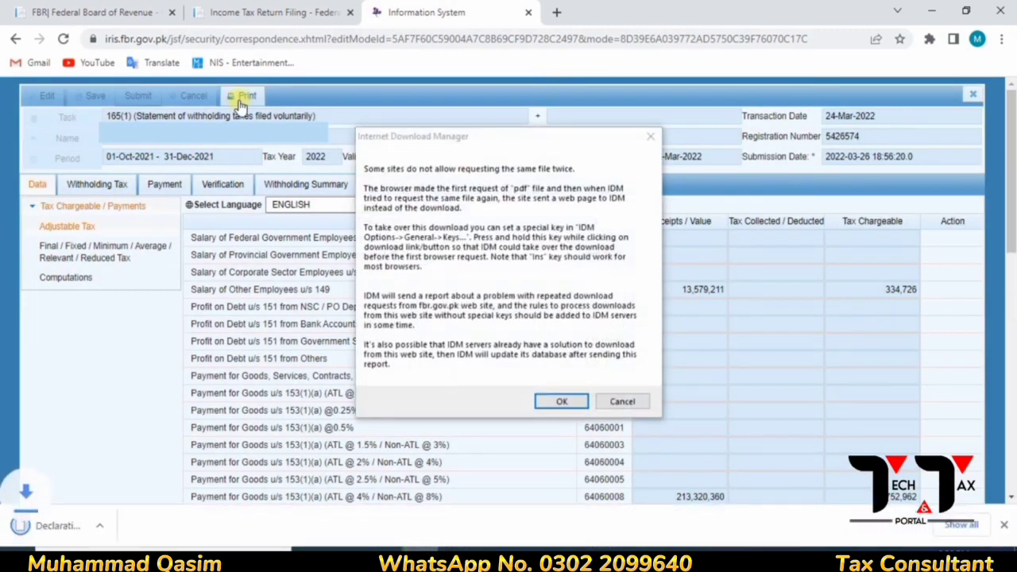
left_click(627, 404)
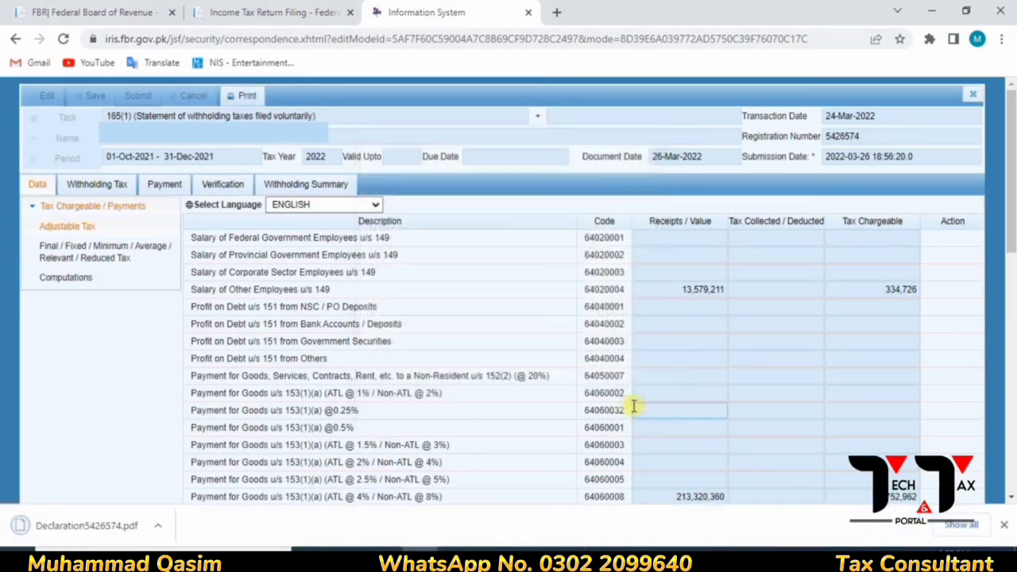
left_click(85, 531)
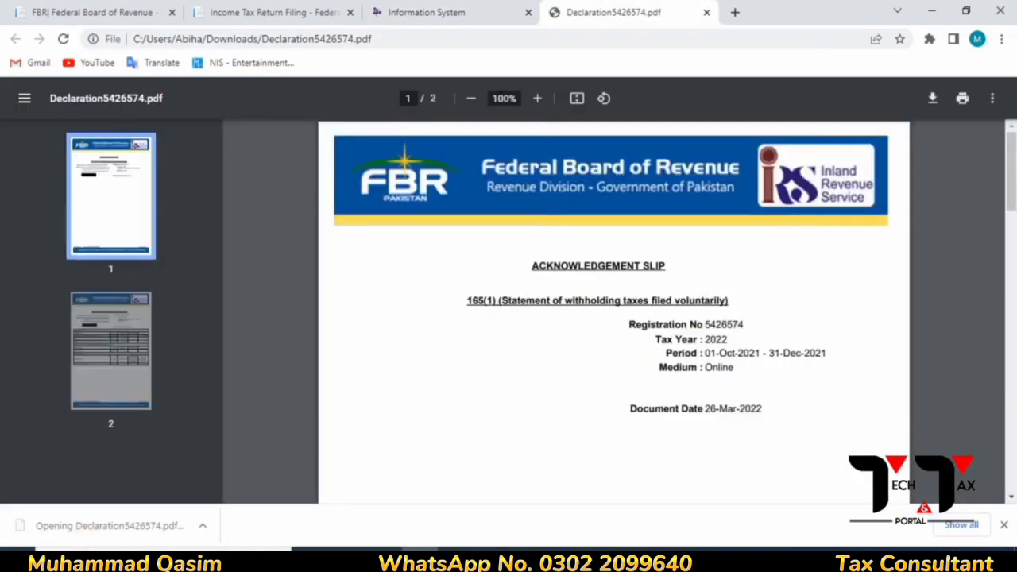